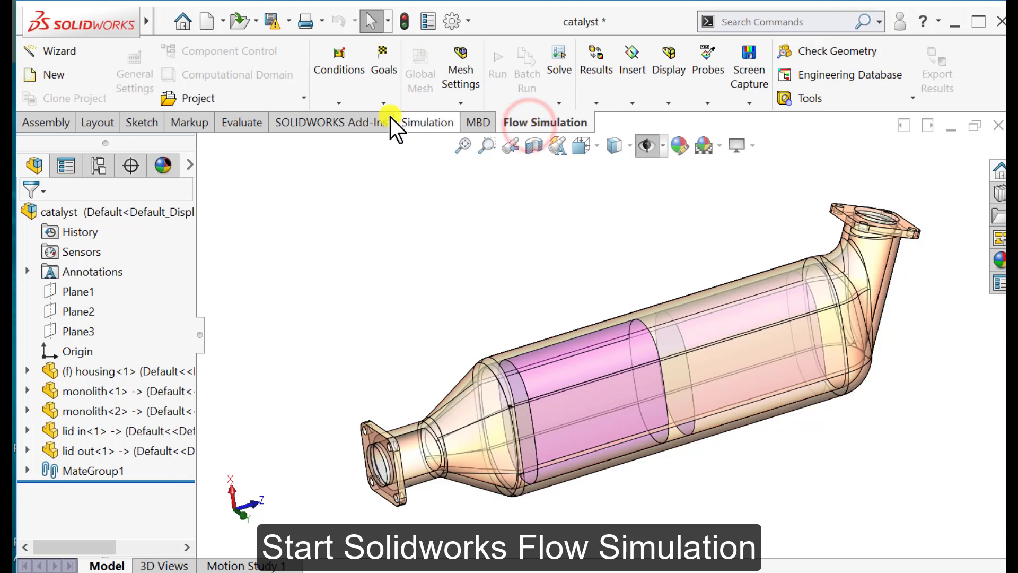
# Step: Create a flow simulation project named Porous media Simulation with the wizard, in a new configuration named Porous Media
pyautogui.click(60, 51)
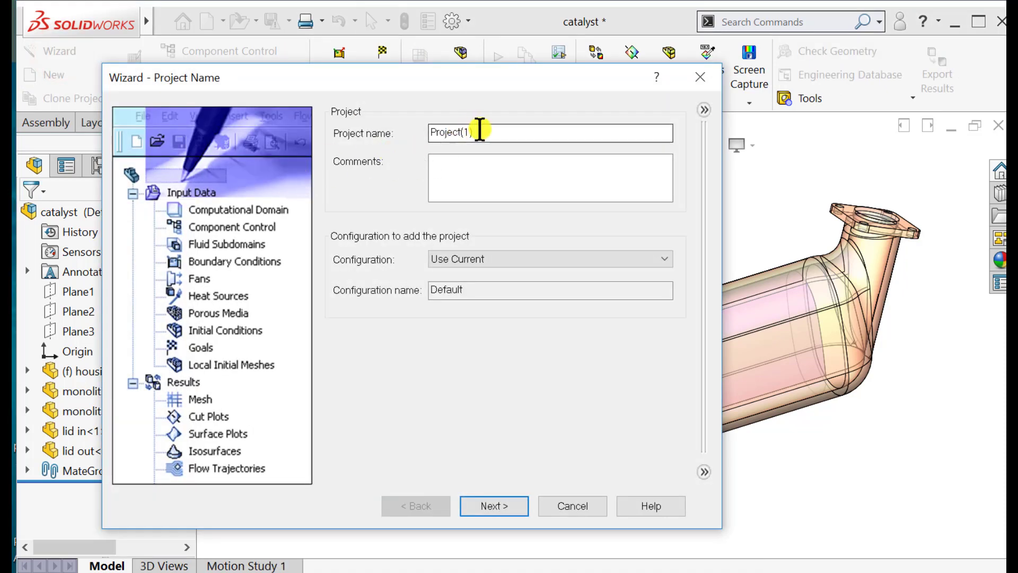
pyautogui.doubleClick(482, 129)
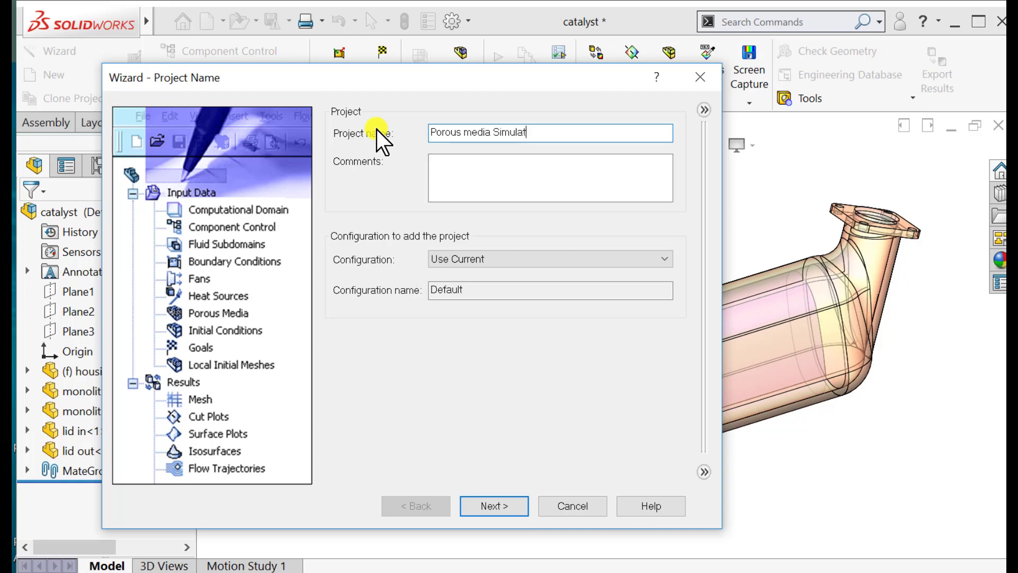
pyautogui.click(476, 259)
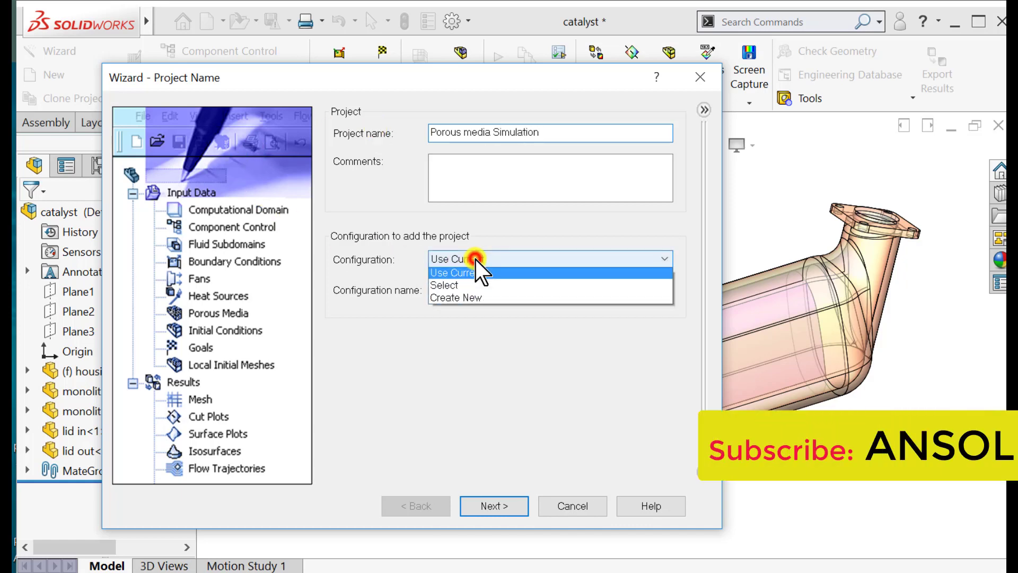
pyautogui.click(459, 299)
pyautogui.moveTo(505, 294); pyautogui.dragTo(364, 289)
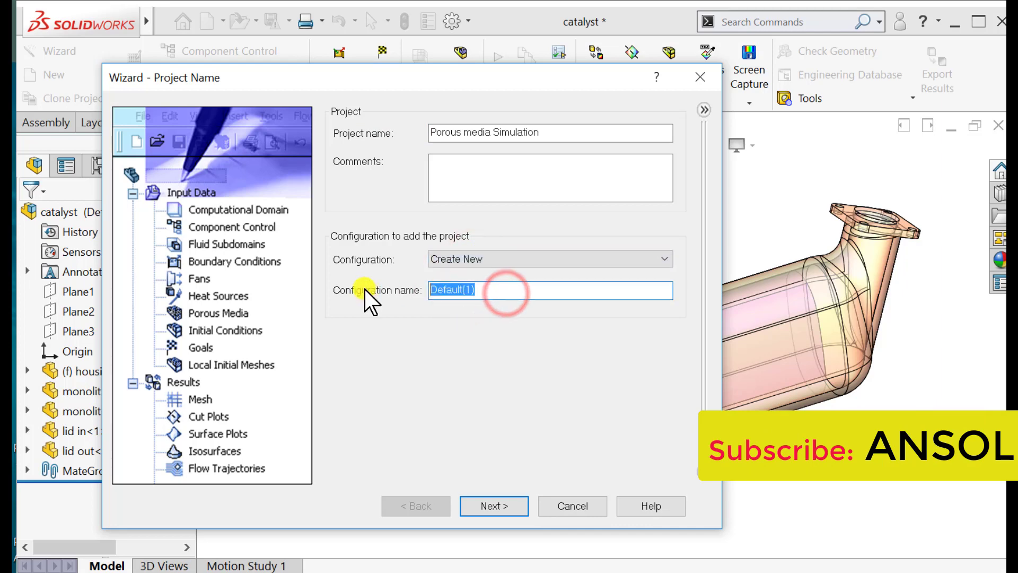
pyautogui.write('Porous Media')
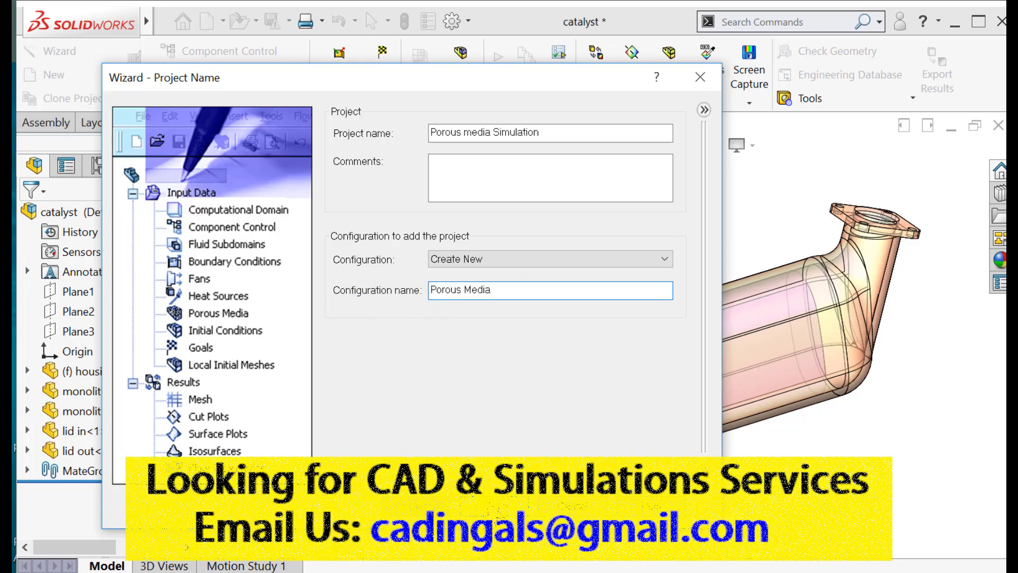
pyautogui.click(533, 506)
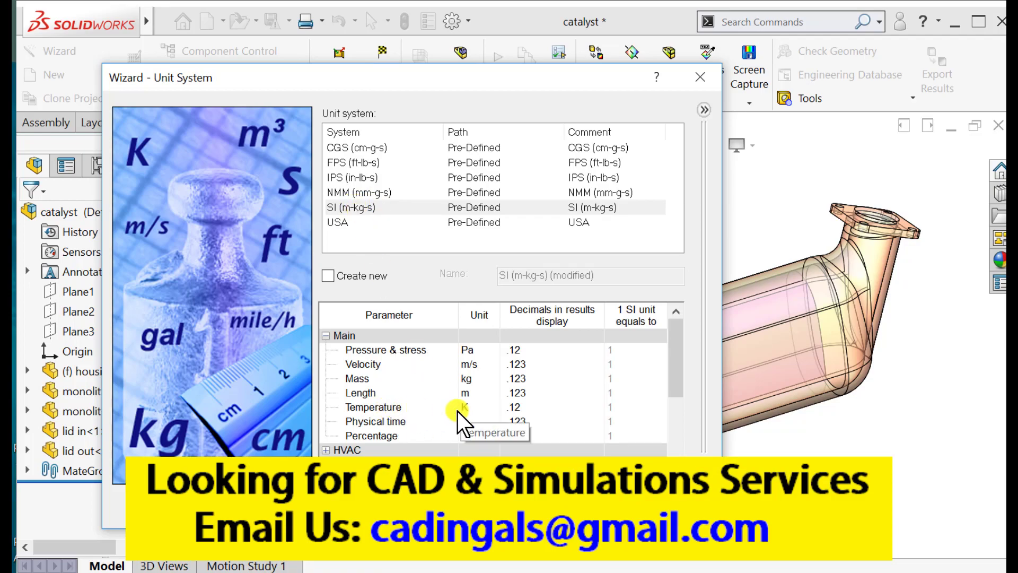
# Step: Accept the SI (m-kg-s) unit system and internal analysis type, and add the pre-defined gas Air as the project fluid
pyautogui.click(490, 505)
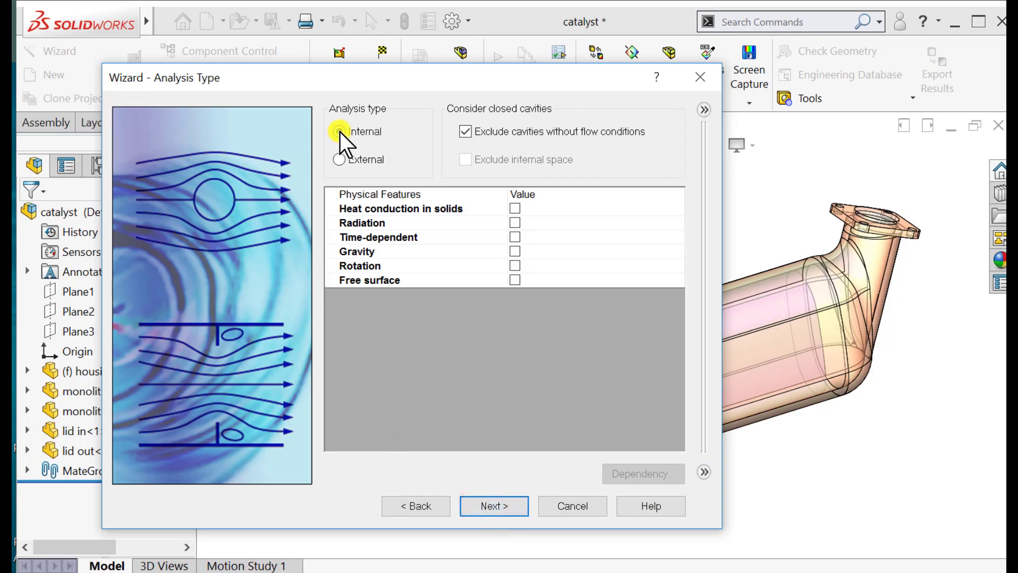
pyautogui.click(499, 506)
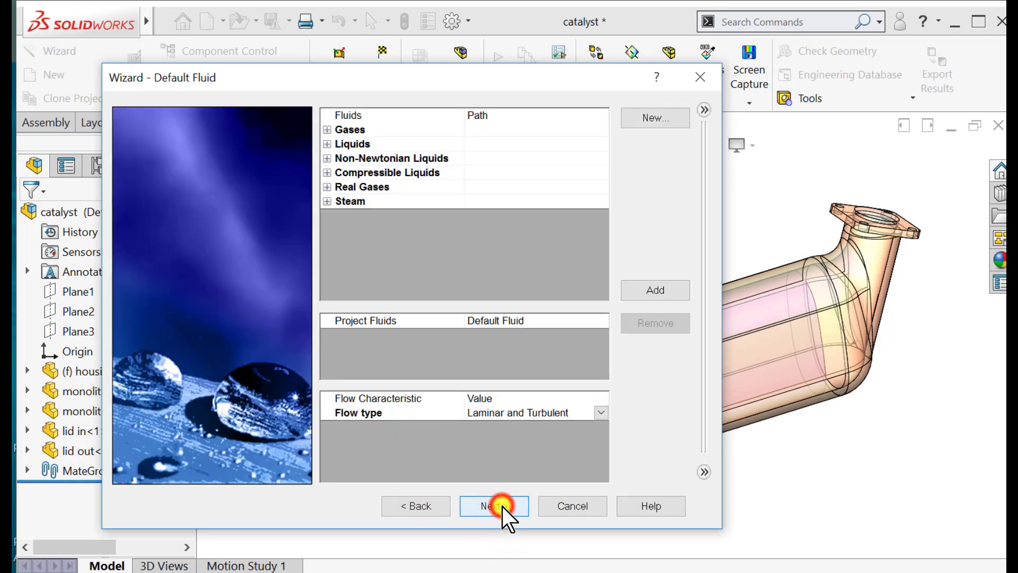
pyautogui.click(328, 129)
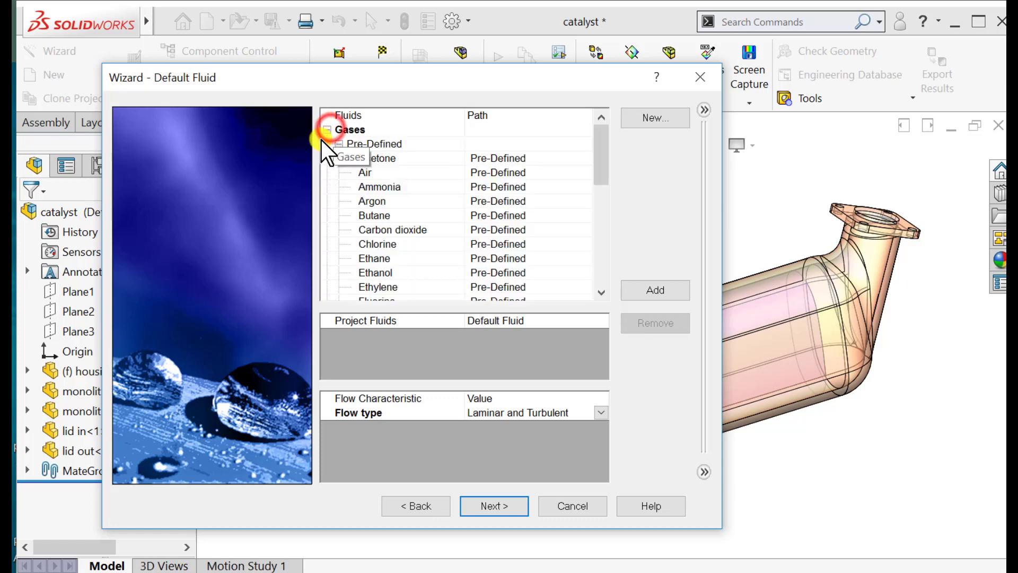
pyautogui.click(366, 173)
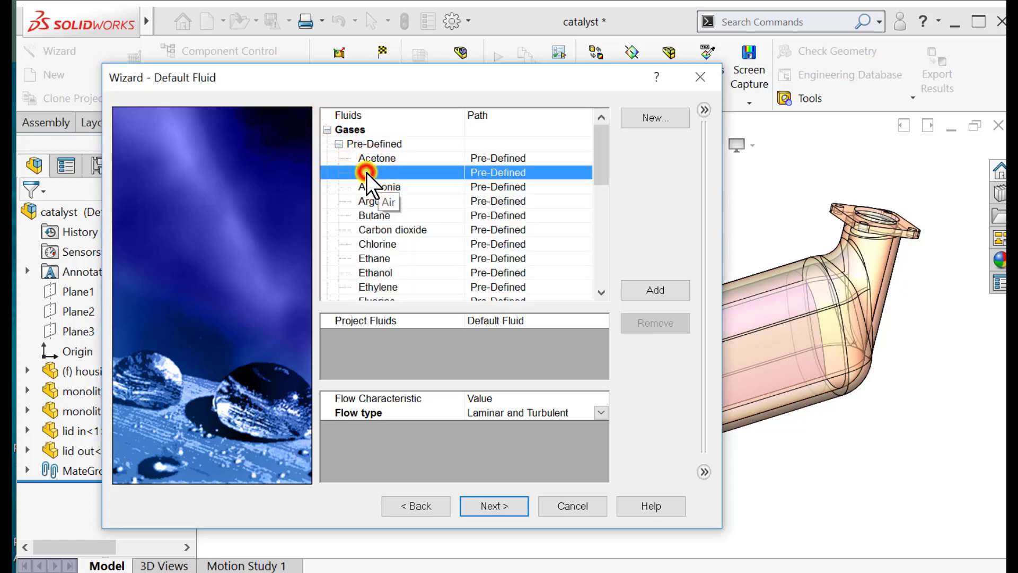
pyautogui.click(655, 290)
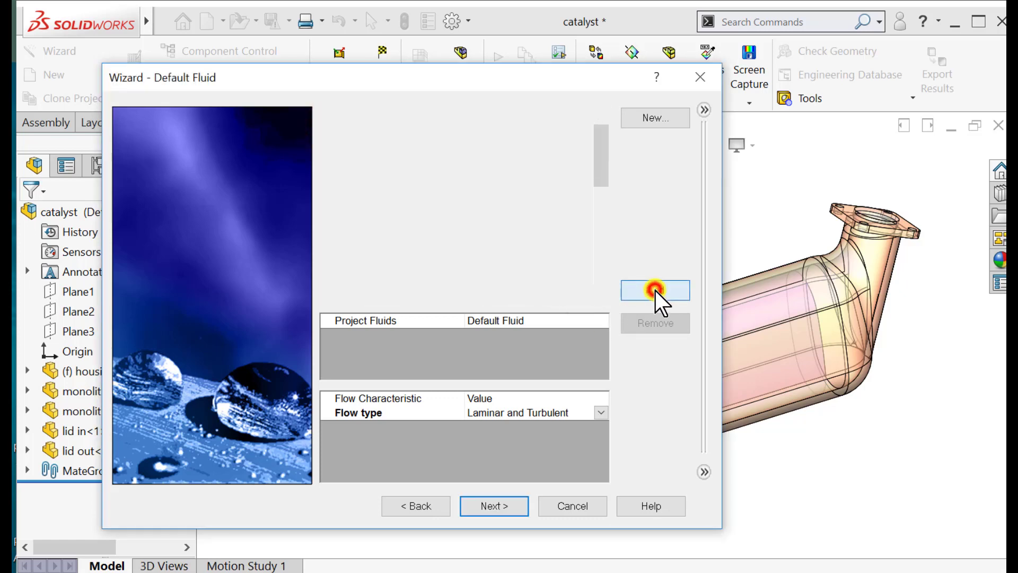
pyautogui.click(487, 504)
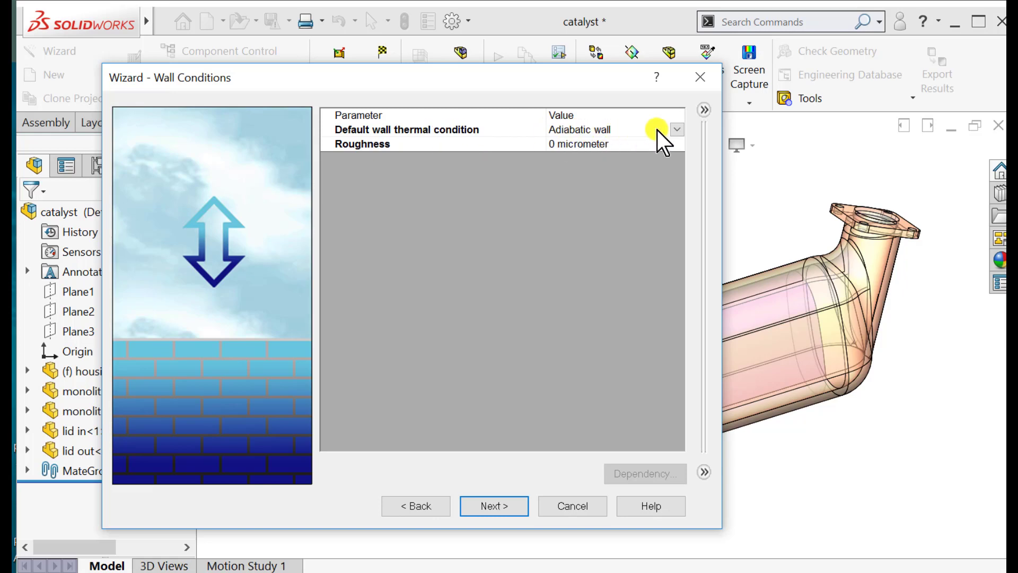
# Step: Keep Adiabatic wall as the default wall thermal condition, accept the default initial conditions and finish the wizard
pyautogui.click(672, 129)
pyautogui.click(672, 130)
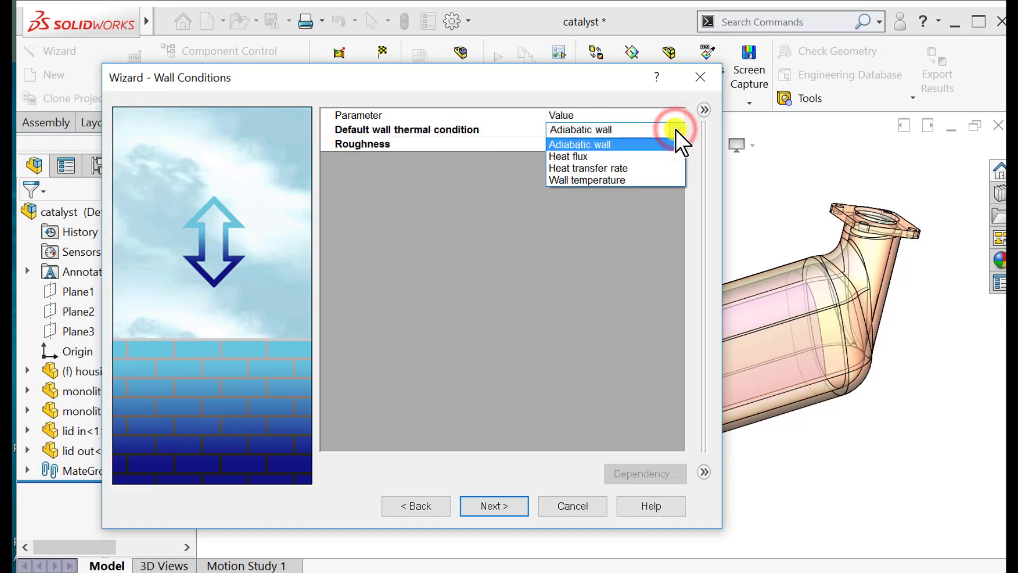
pyautogui.click(676, 139)
pyautogui.click(495, 507)
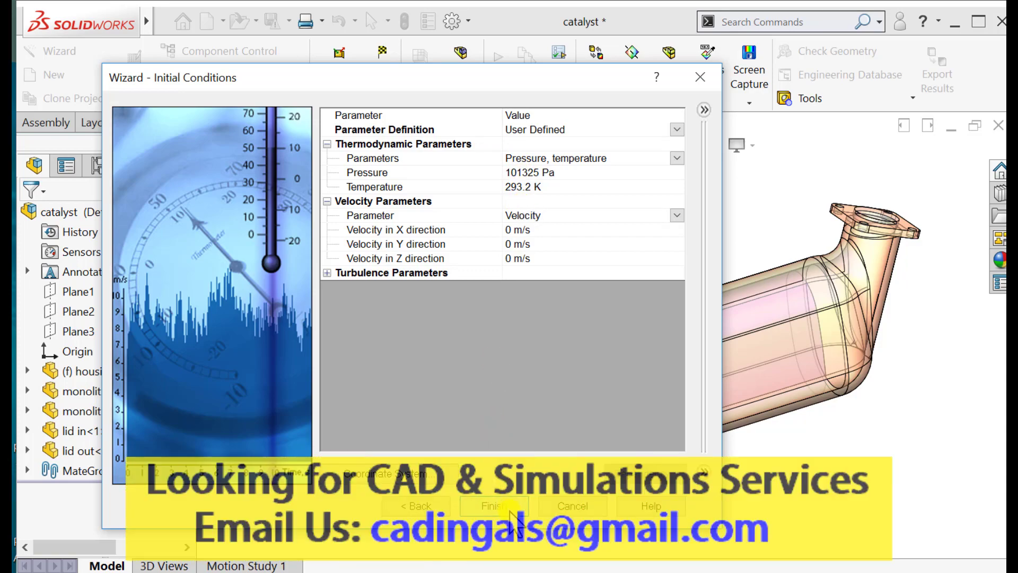
pyautogui.click(508, 508)
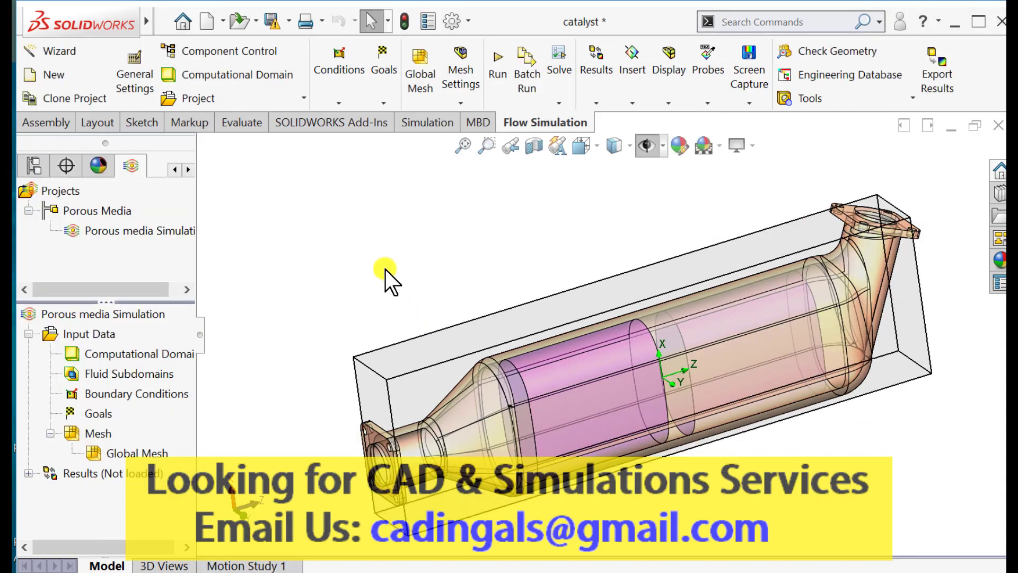
# Step: Hide the computational domain box around the catalyst model
pyautogui.click(381, 234)
pyautogui.scroll(1, 381, 235)
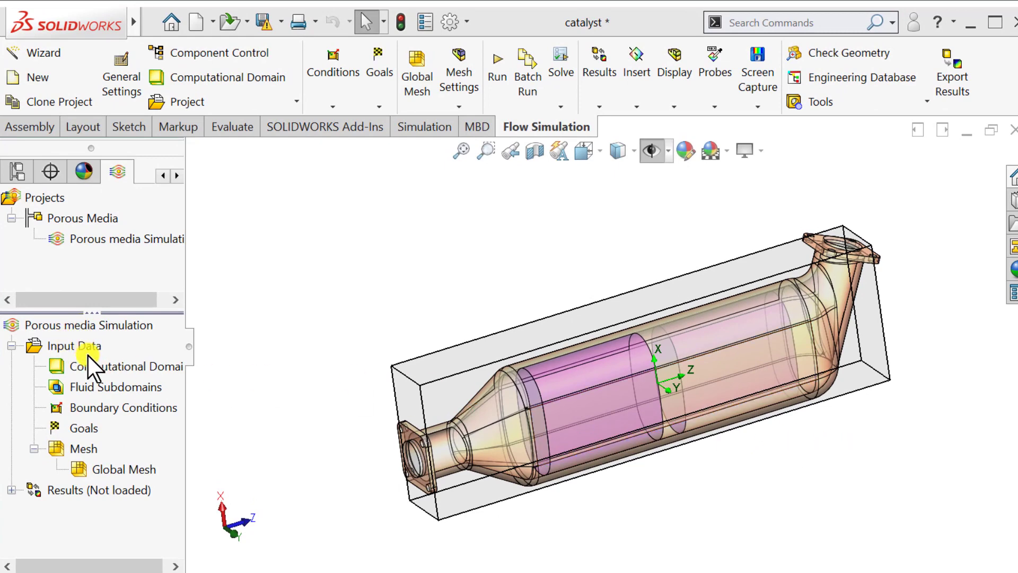
pyautogui.rightClick(93, 369)
pyautogui.click(129, 390)
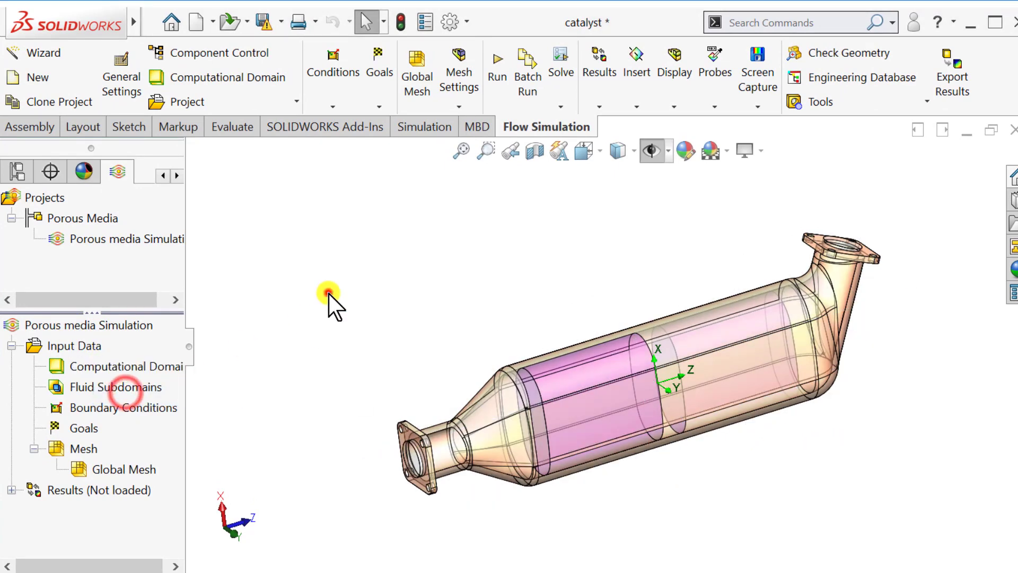
pyautogui.moveTo(329, 292); pyautogui.dragTo(427, 329, button='middle')
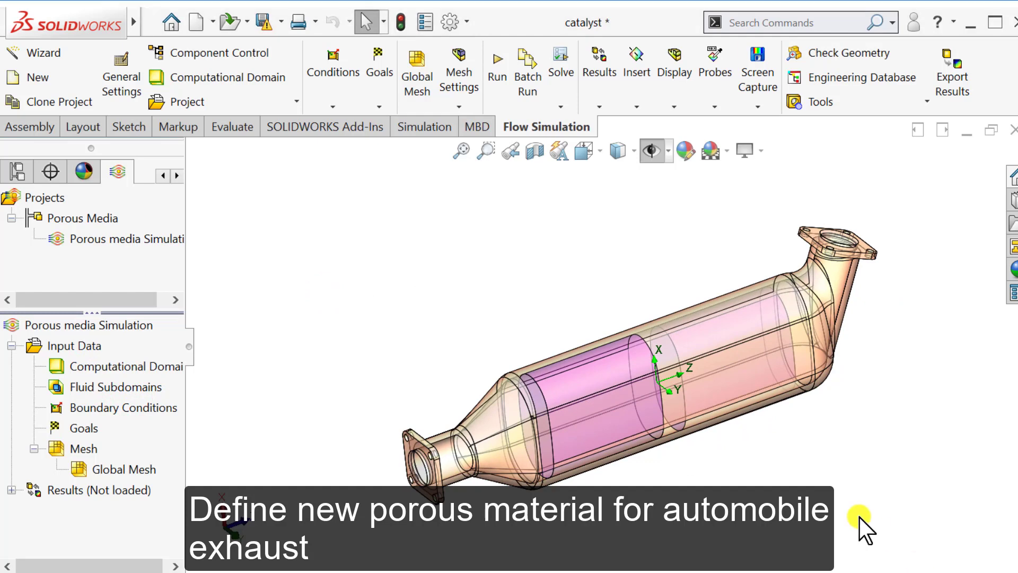
pyautogui.moveTo(805, 489); pyautogui.dragTo(800, 474, button='middle')
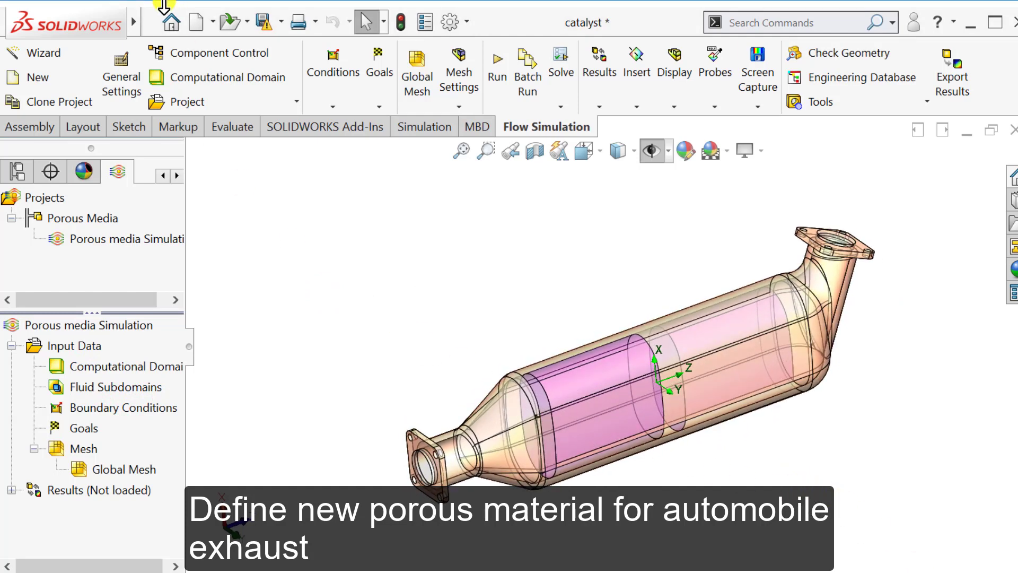
# Step: Create a new user-defined porous medium item in the Engineering Database
pyautogui.moveTo(135, 29)
pyautogui.click(283, 23)
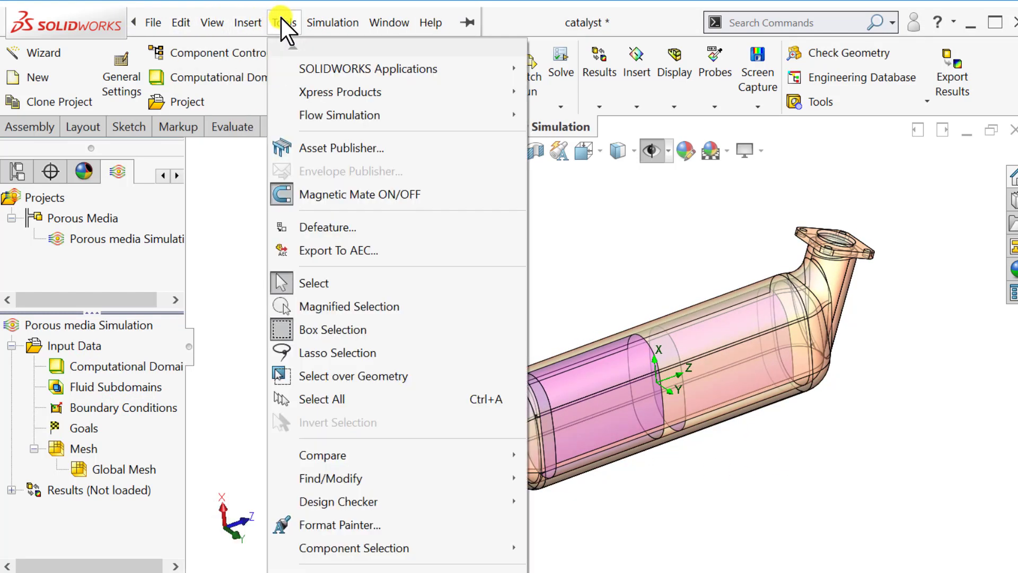
pyautogui.moveTo(366, 115)
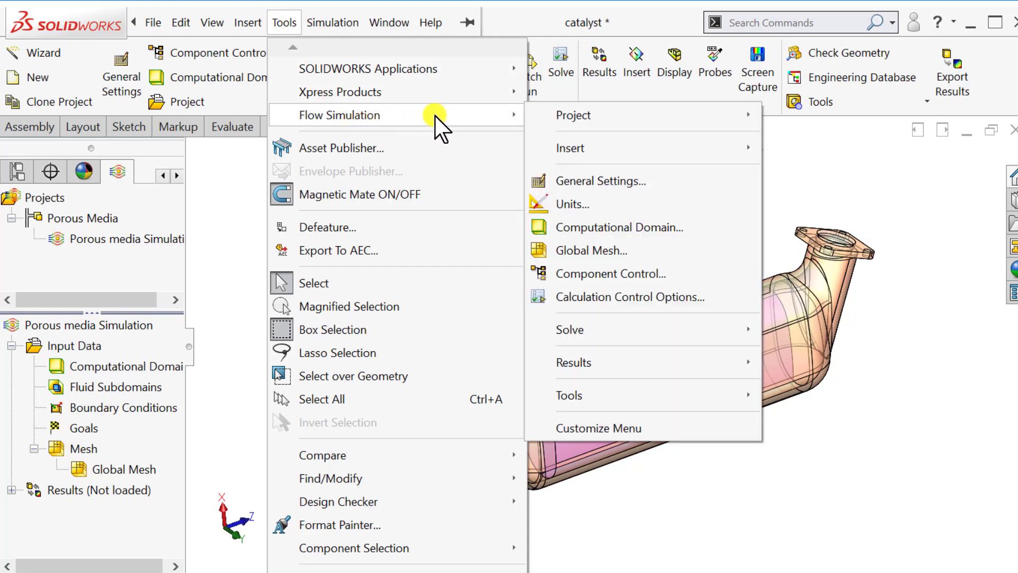
pyautogui.moveTo(615, 397)
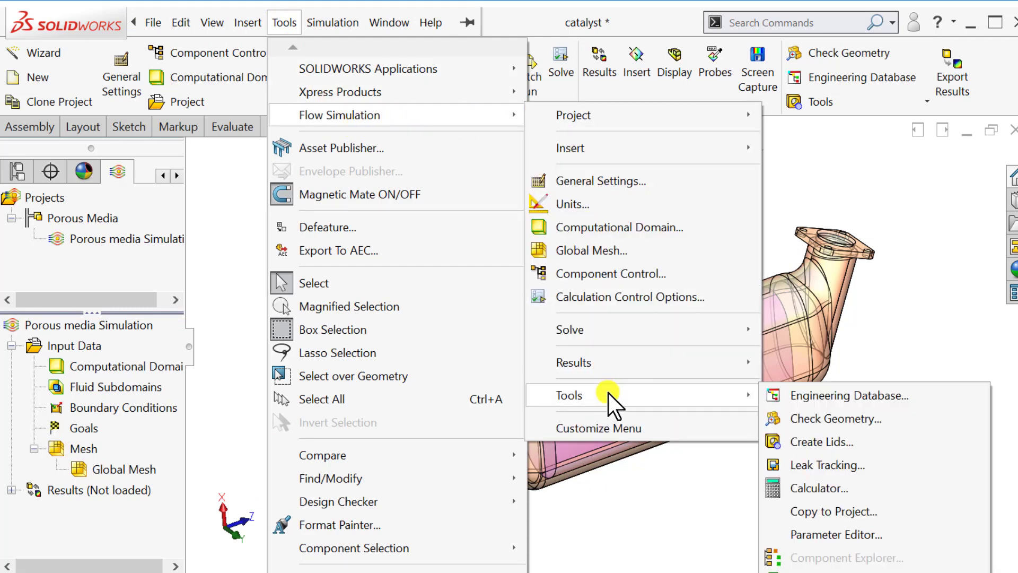
pyautogui.click(832, 396)
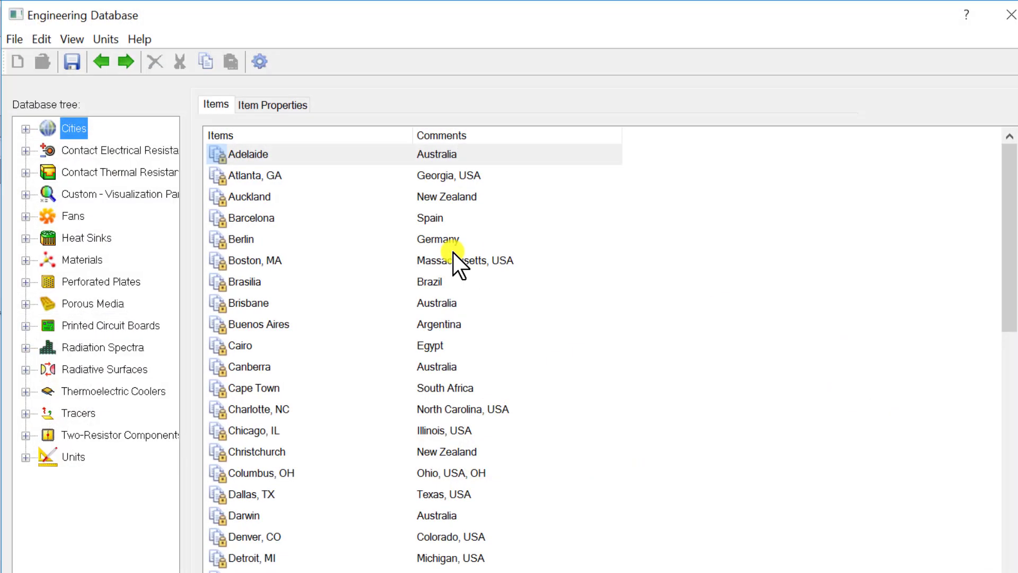
pyautogui.click(27, 303)
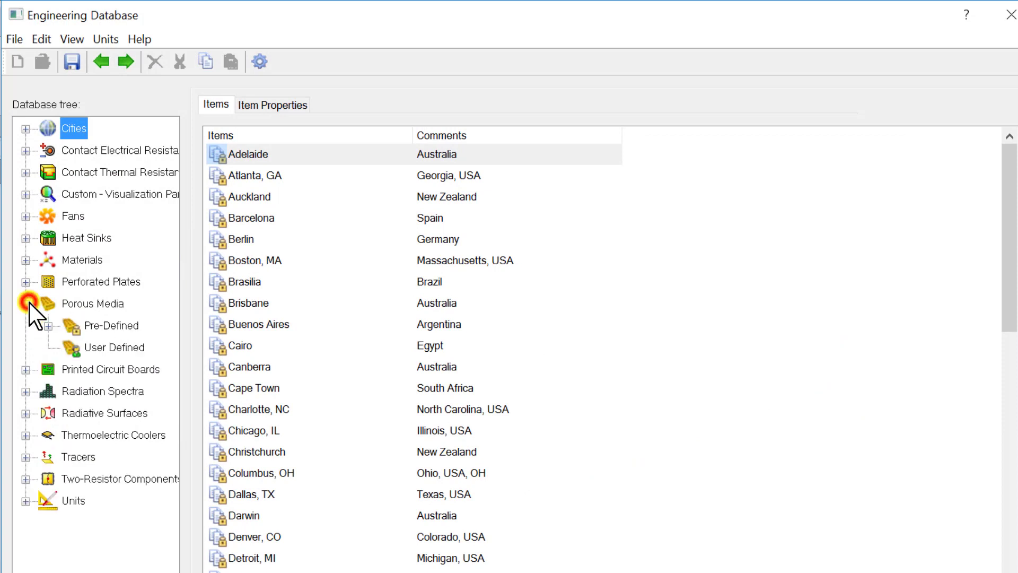
pyautogui.click(91, 347)
pyautogui.rightClick(90, 347)
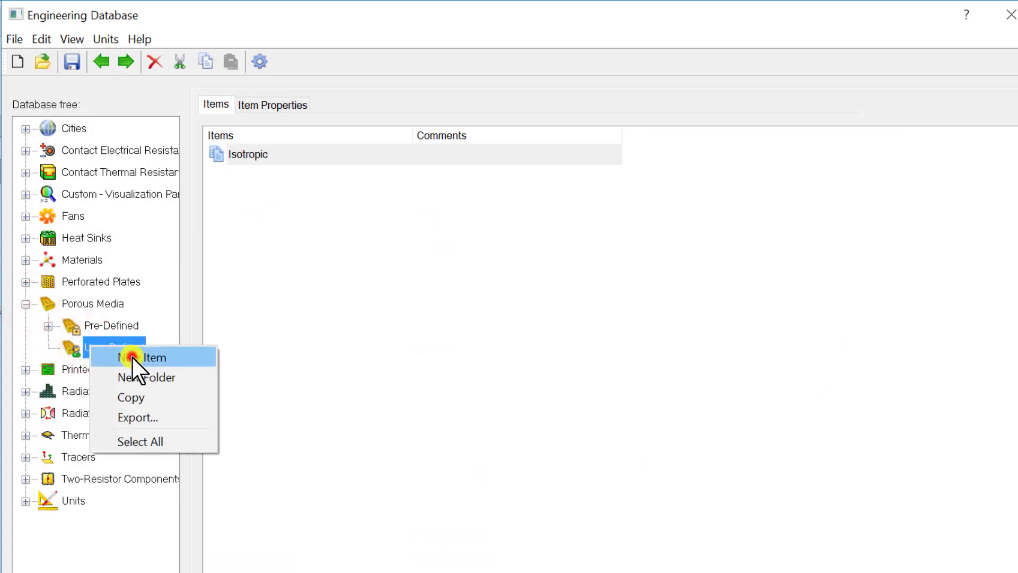
pyautogui.click(132, 358)
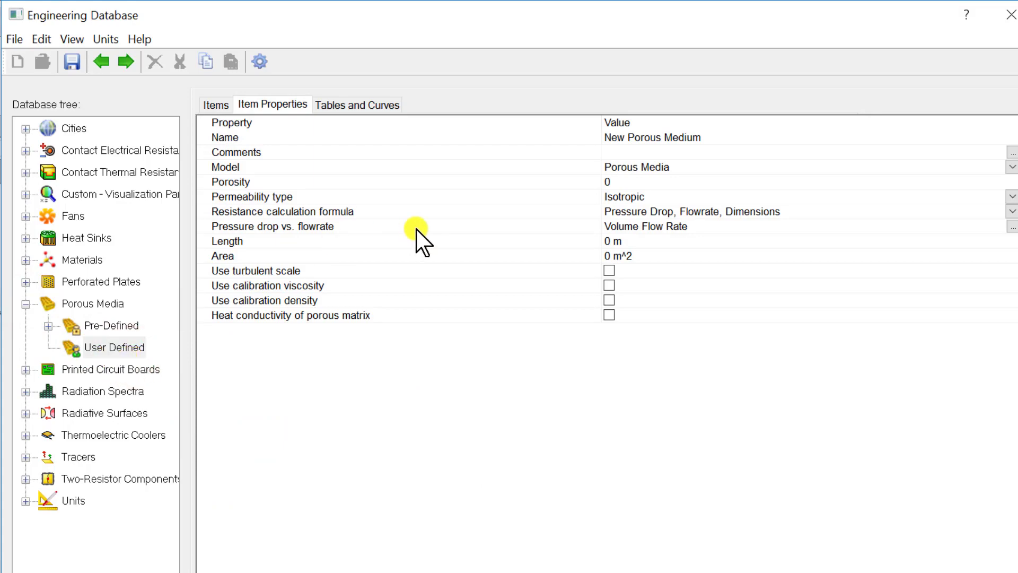
# Step: Name the new porous medium Isotropic
pyautogui.click(293, 138)
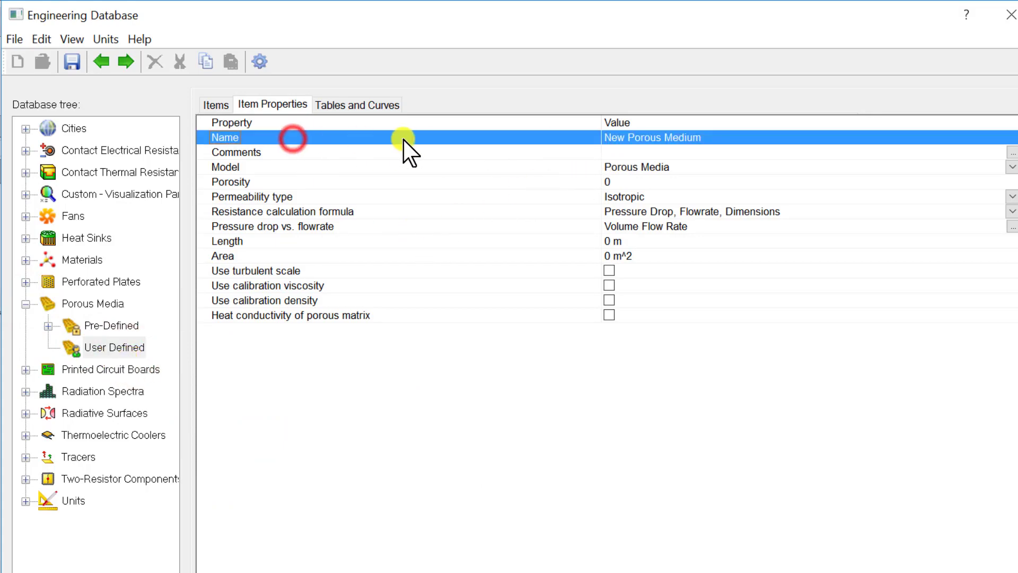
pyautogui.click(639, 137)
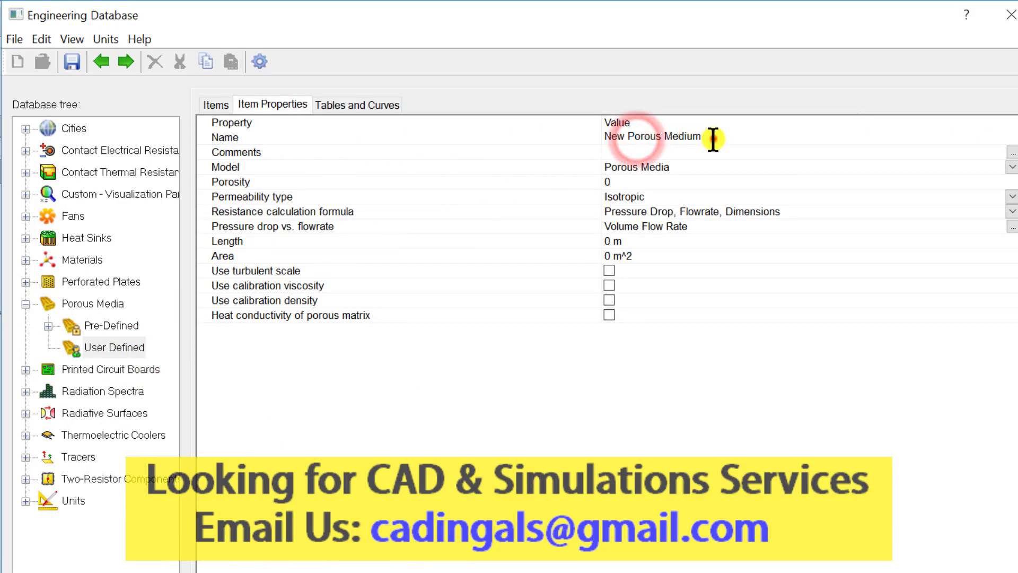
pyautogui.moveTo(714, 139); pyautogui.dragTo(586, 141)
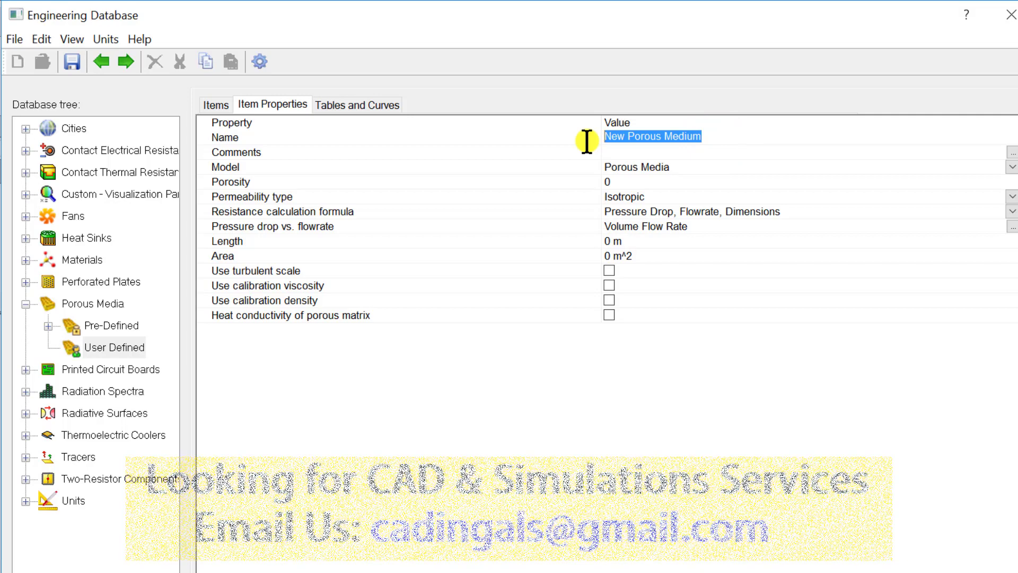
pyautogui.write('Isotropic')
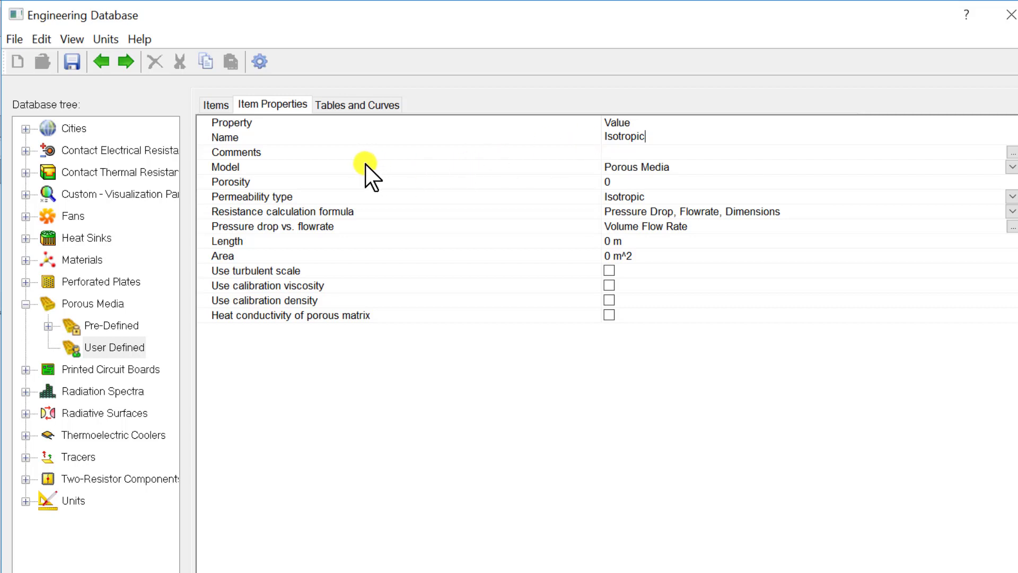
pyautogui.click(365, 166)
# Step: Set the porous medium's porosity to 0.5 and keep the permeability type Isotropic
pyautogui.click(359, 183)
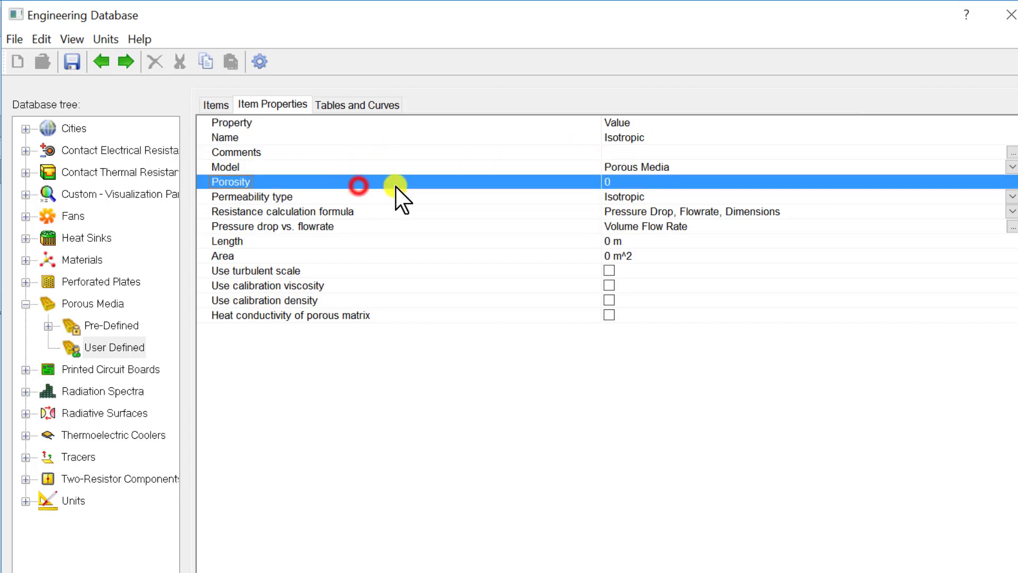
pyautogui.click(608, 183)
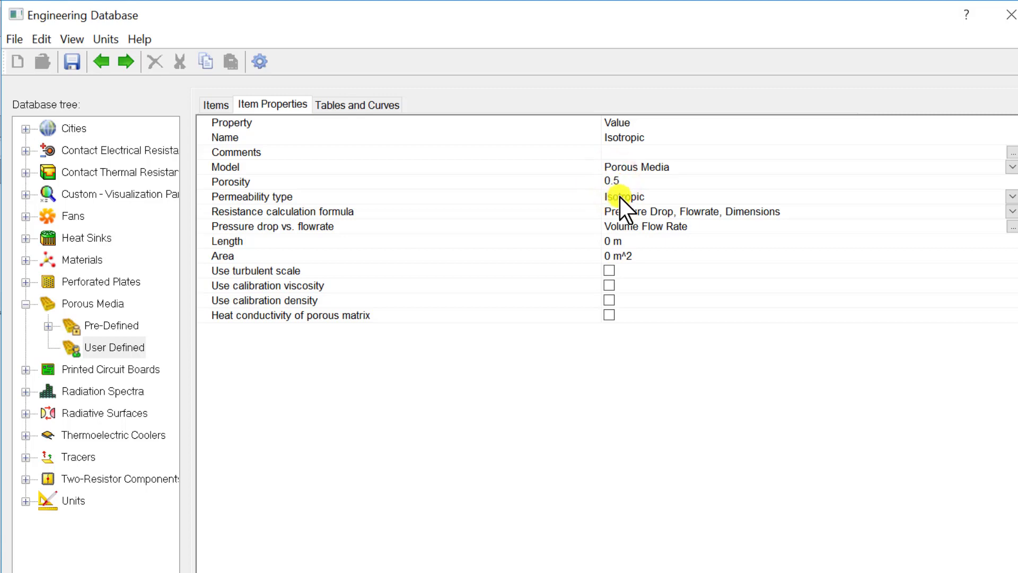
pyautogui.click(336, 199)
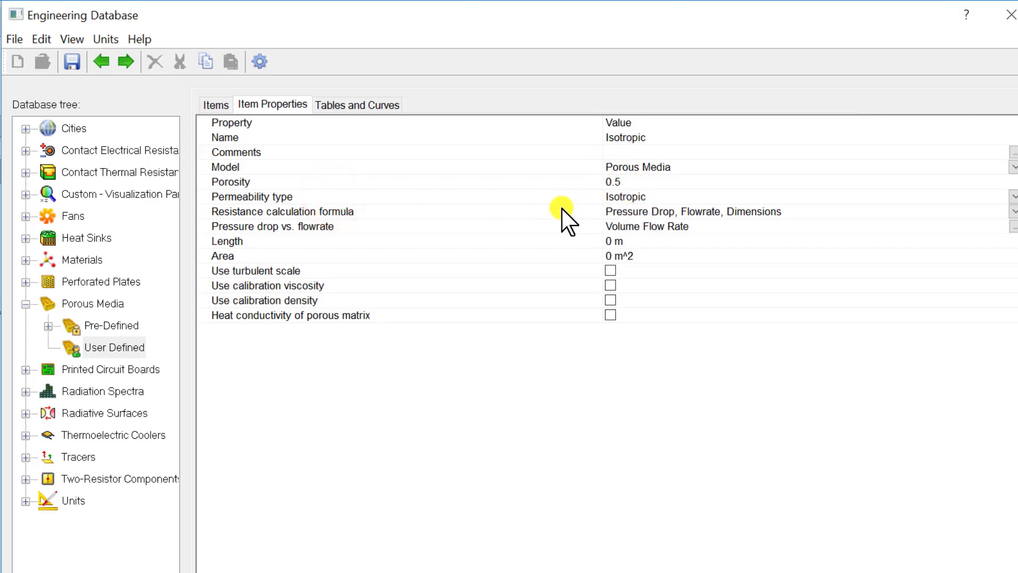
# Step: Base the Isotropic medium's pressure drop vs. flowrate on Mass Flow Rate, keeping the Pressure Drop, Flowrate, Dimensions resistance formula
pyautogui.click(406, 211)
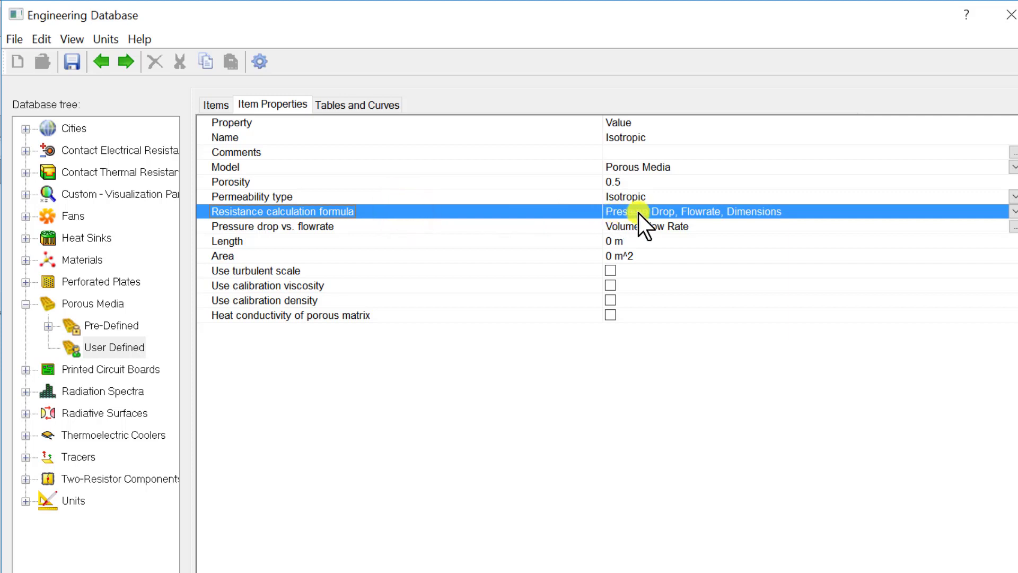
pyautogui.click(353, 230)
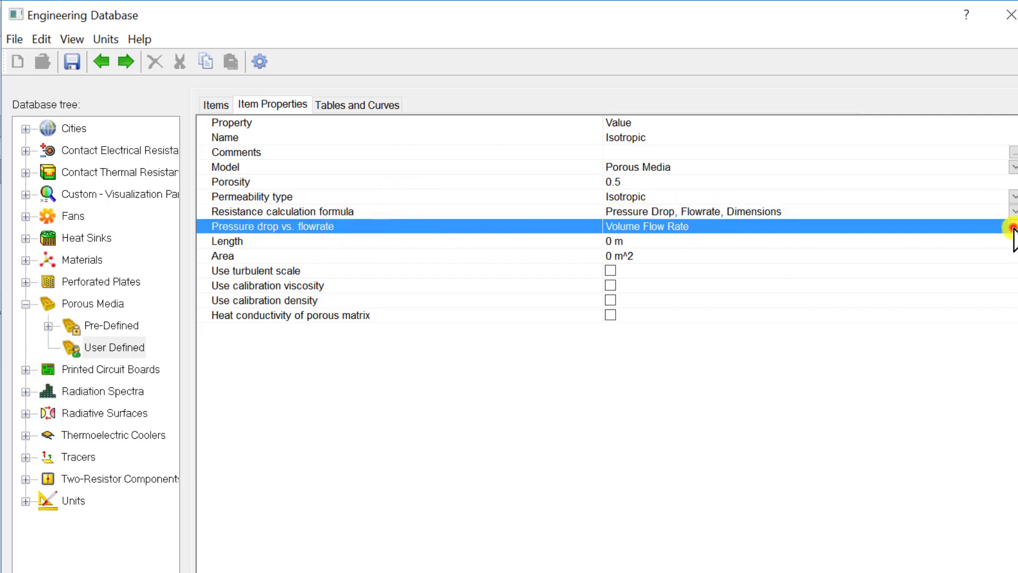
pyautogui.click(1012, 227)
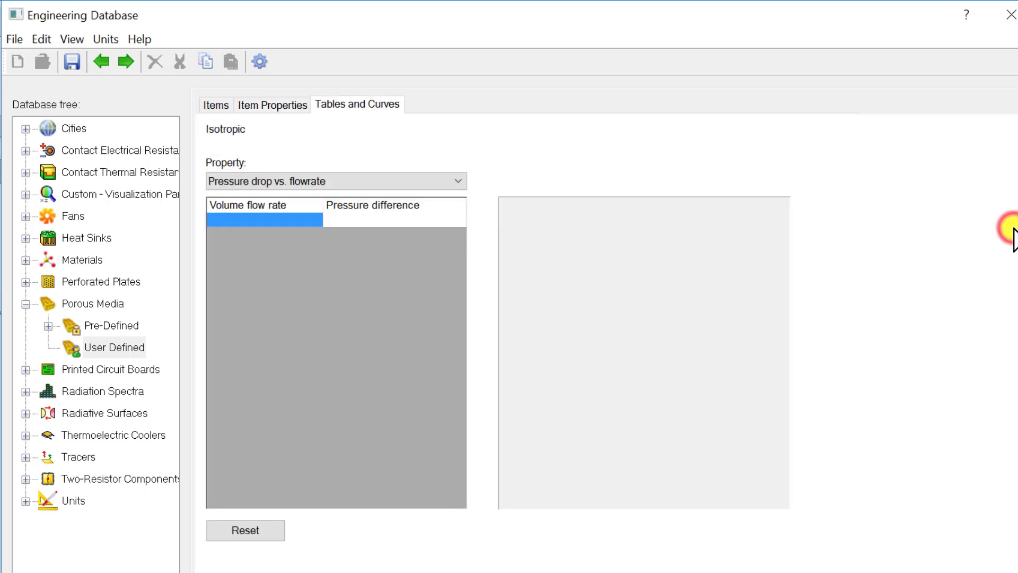
pyautogui.click(274, 106)
pyautogui.click(727, 227)
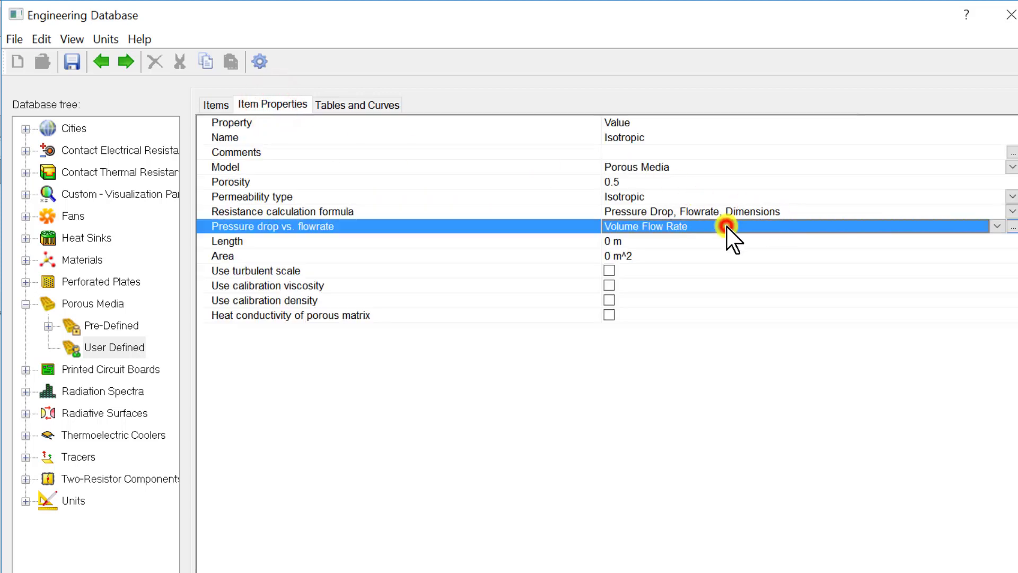
pyautogui.click(999, 227)
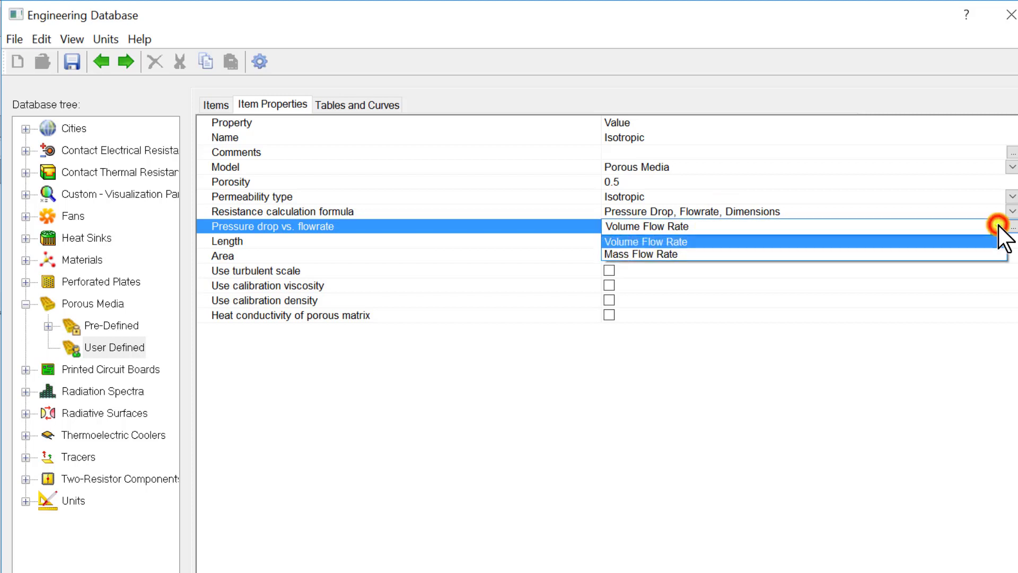
pyautogui.click(670, 255)
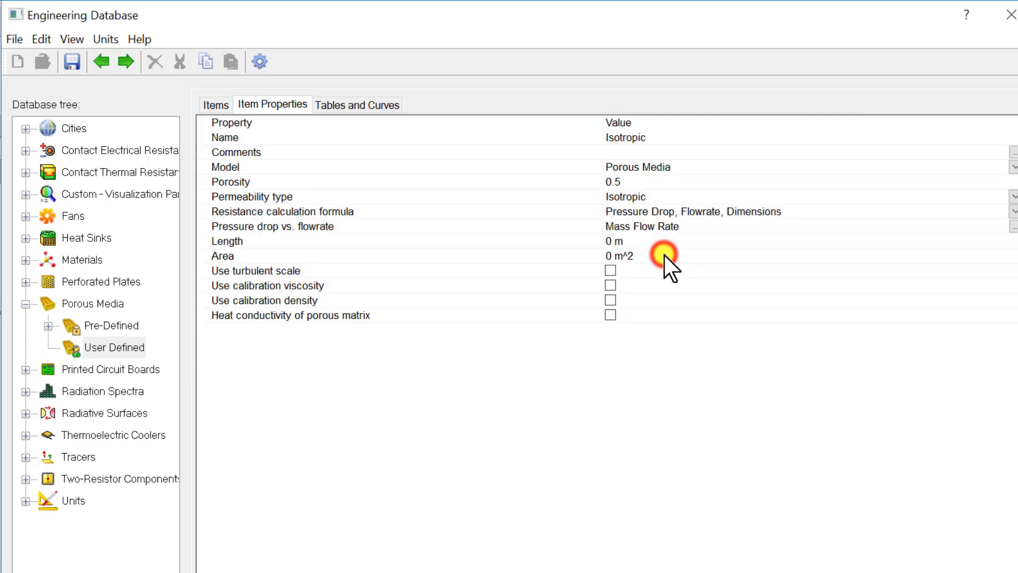
# Step: Fill the pressure drop vs. flowrate table with 0 kg/s at 0 Pa and 0.01 kg/s at 20 Pa
pyautogui.click(865, 228)
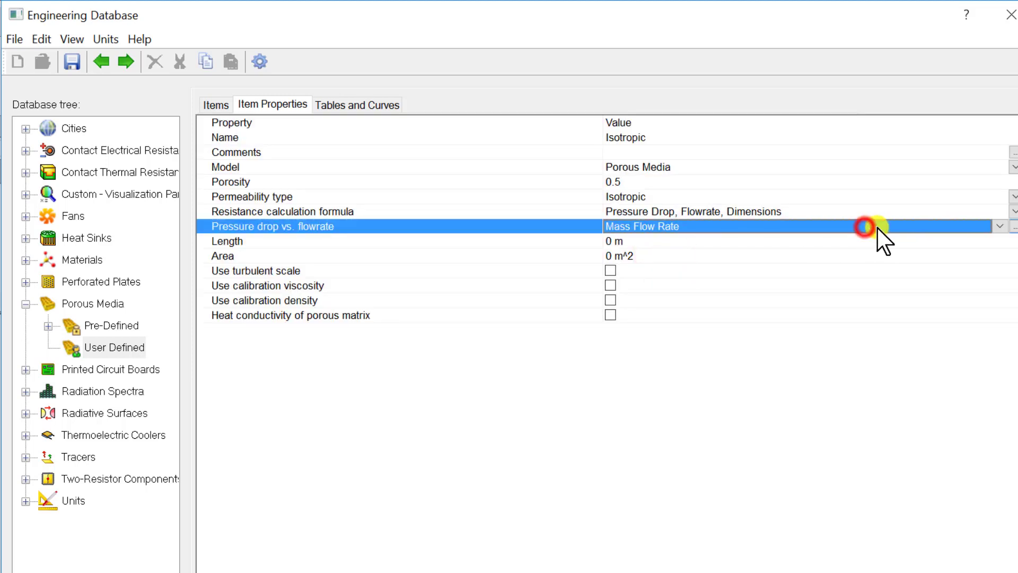
pyautogui.click(1014, 227)
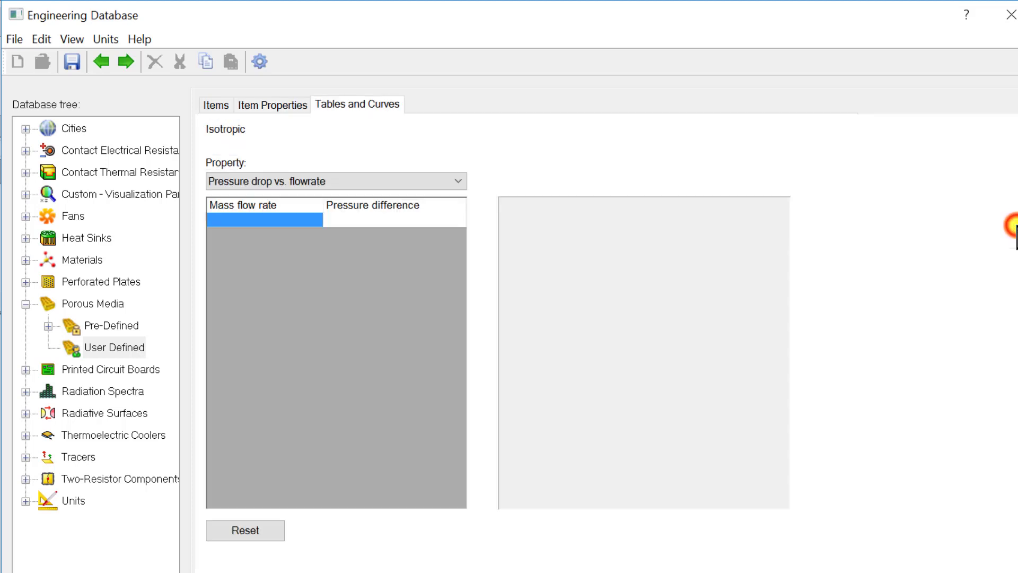
pyautogui.click(259, 217)
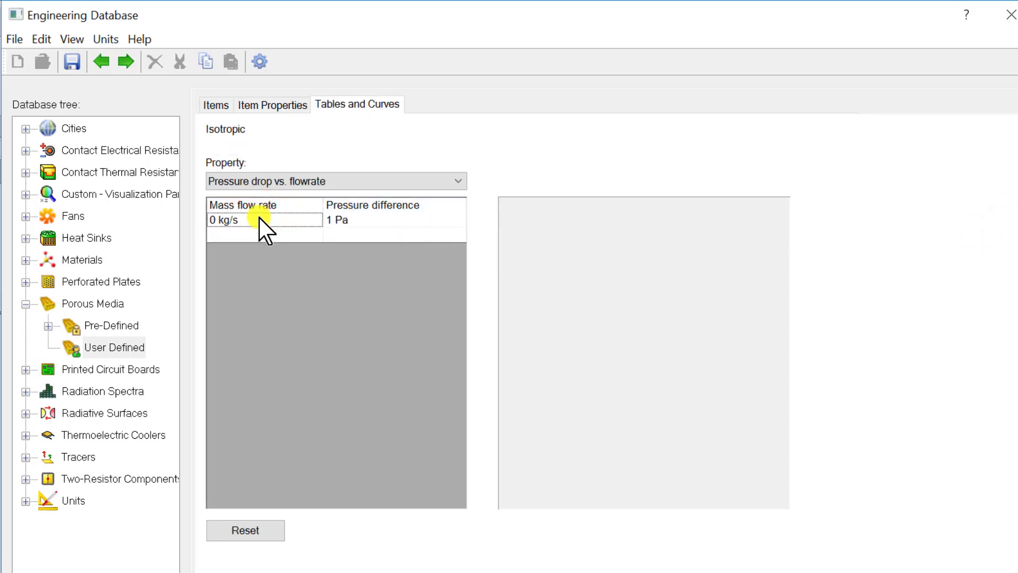
pyautogui.click(242, 235)
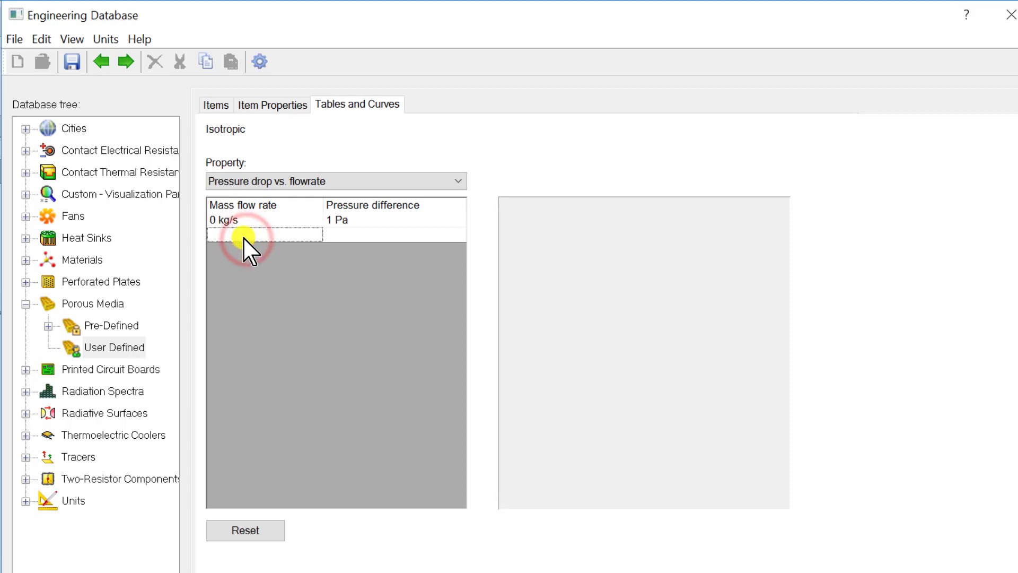
pyautogui.write('0.01')
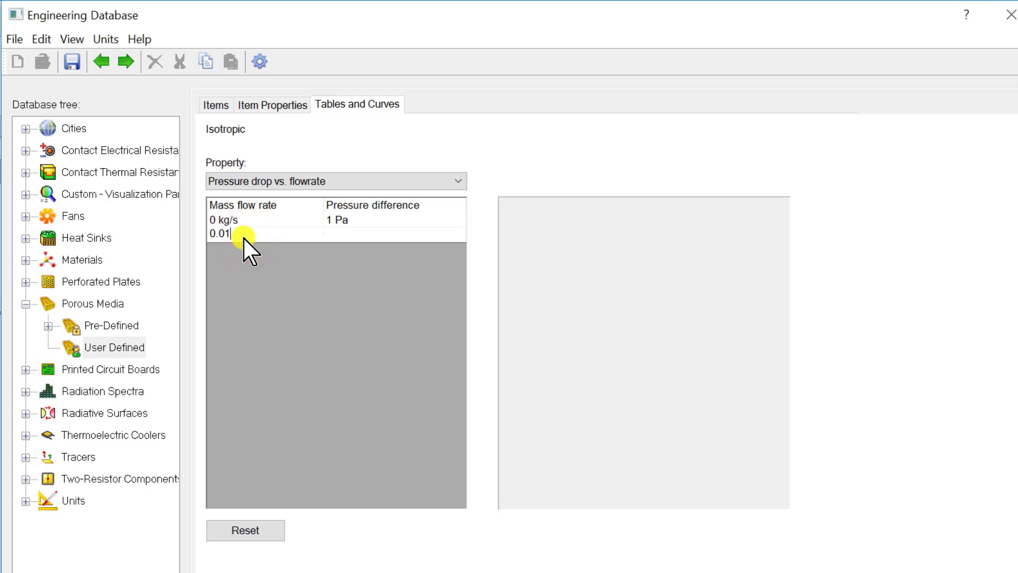
pyautogui.press('Return')
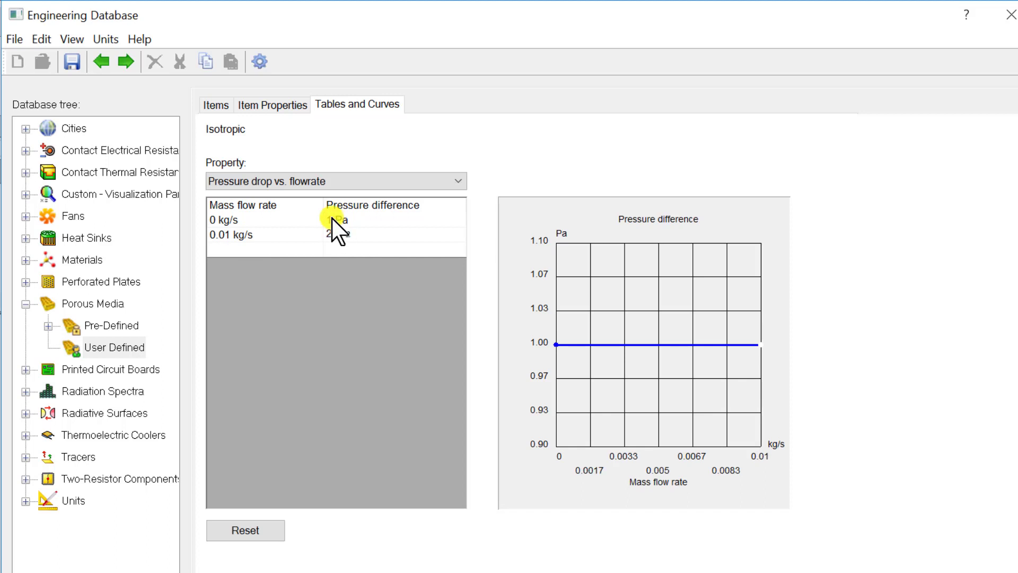
pyautogui.write('20')
pyautogui.click(334, 219)
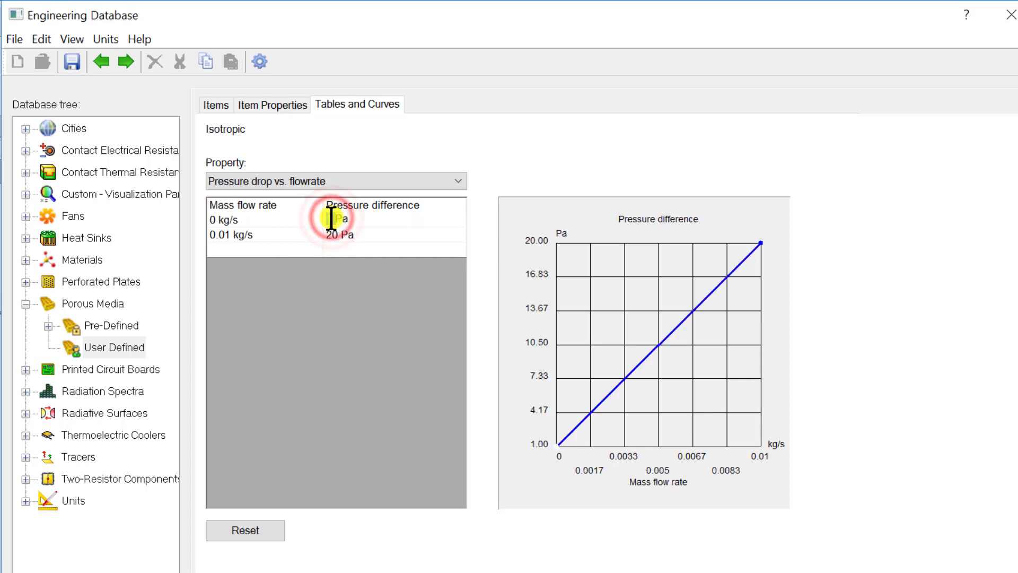
pyautogui.write('0')
pyautogui.click(300, 218)
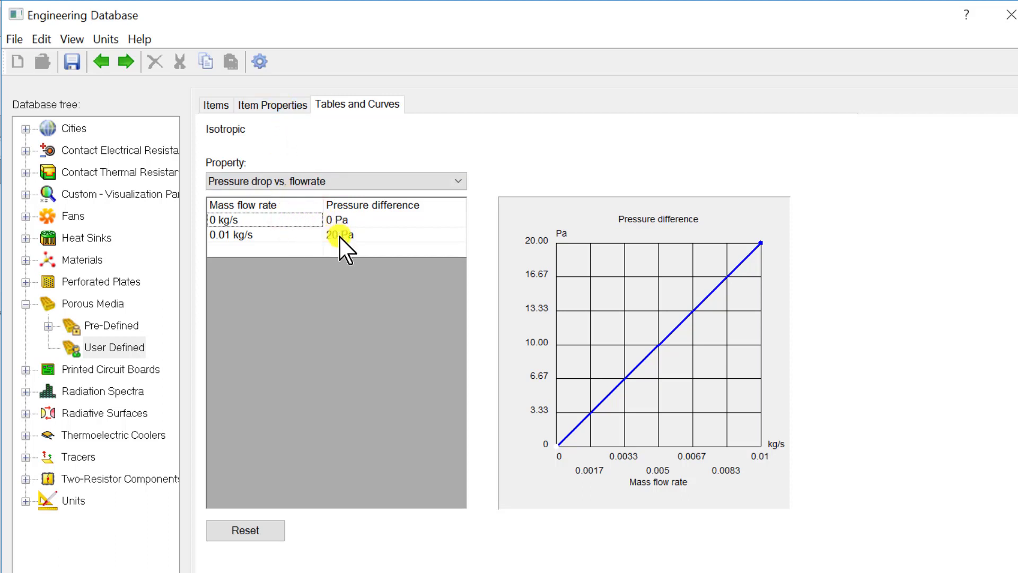
# Step: Set the porous medium's length to 0.1 m and its area to 0.01 m^2 in the item properties
pyautogui.click(255, 102)
pyautogui.click(273, 115)
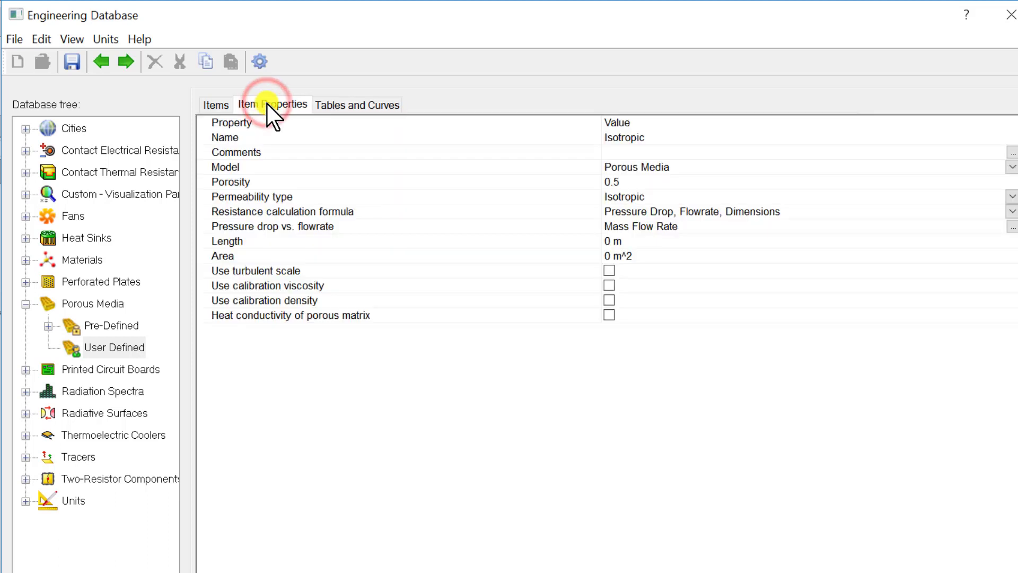
pyautogui.click(262, 227)
pyautogui.click(264, 241)
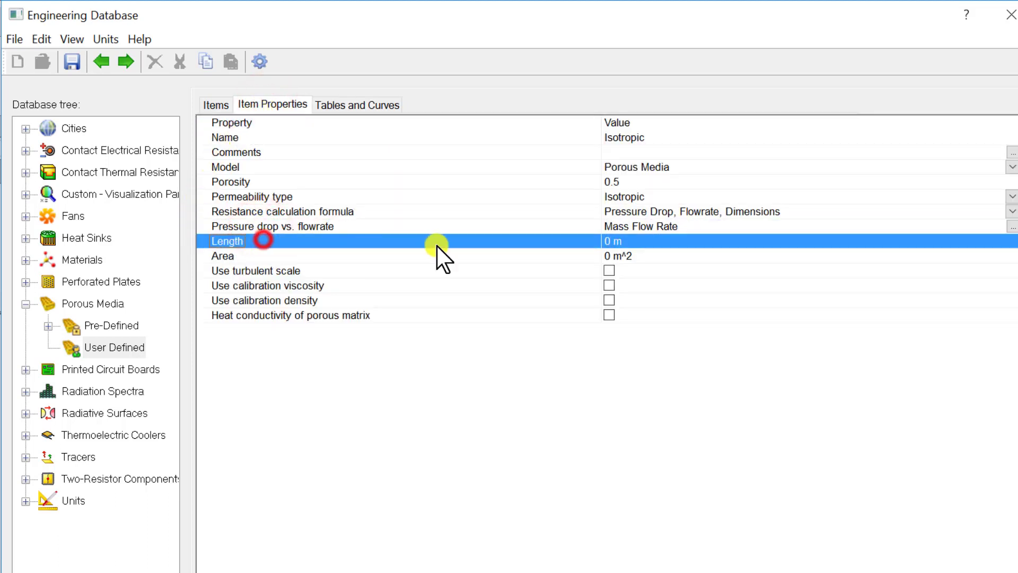
pyautogui.click(612, 242)
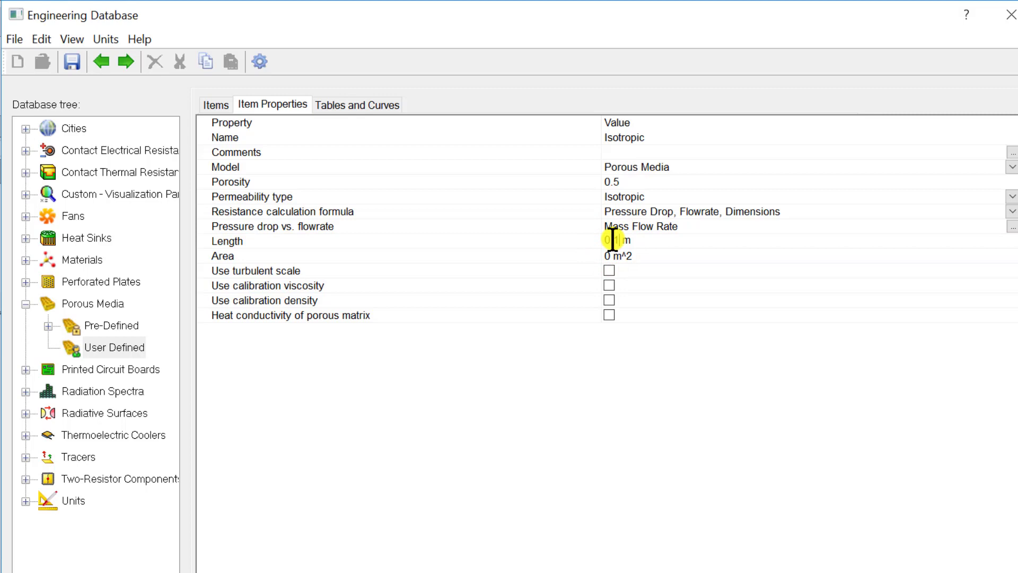
pyautogui.click(613, 256)
pyautogui.click(613, 256)
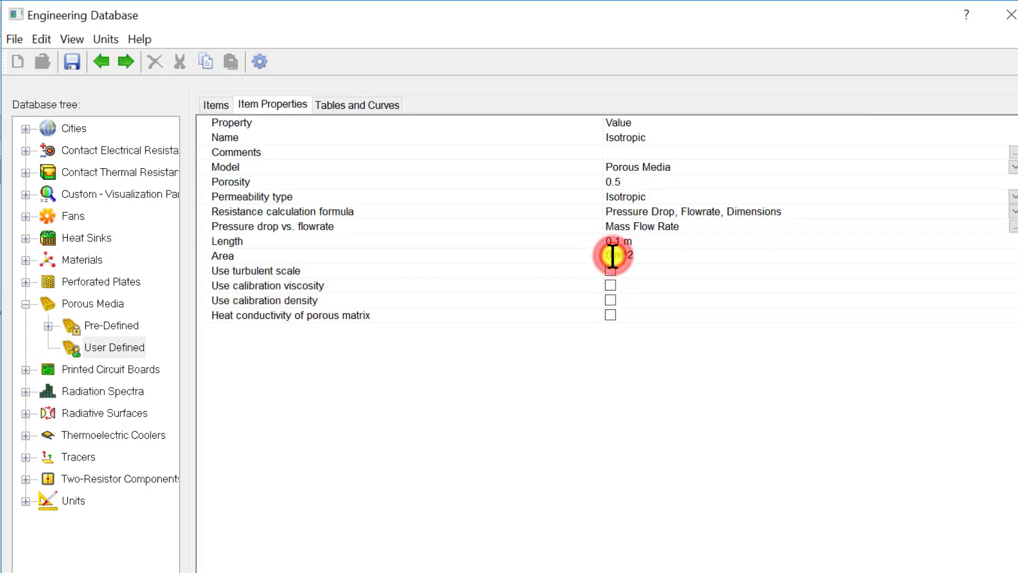
pyautogui.click(617, 255)
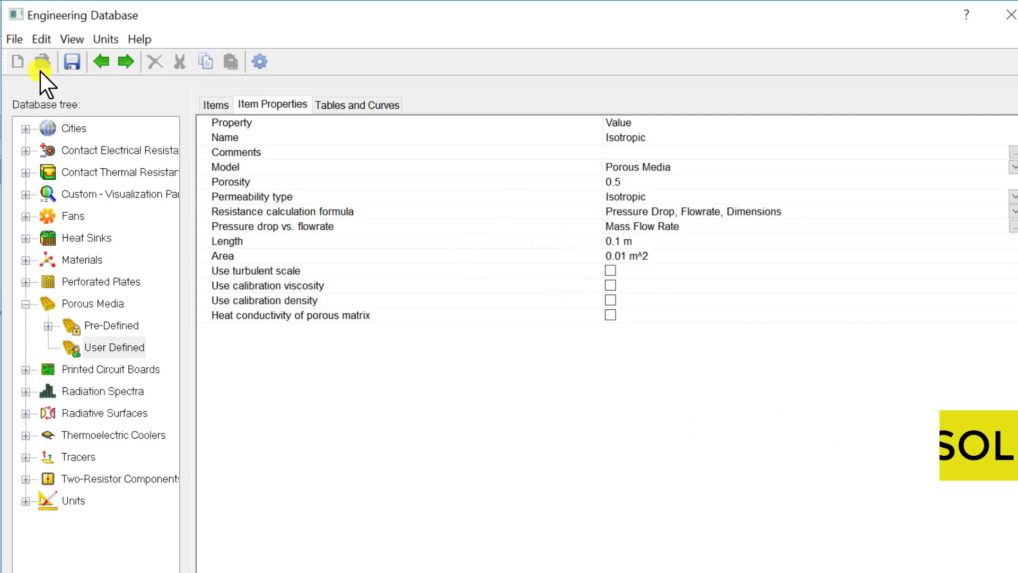
# Step: Save the porous medium under the name Isotropic1 and close the Engineering Database
pyautogui.click(71, 62)
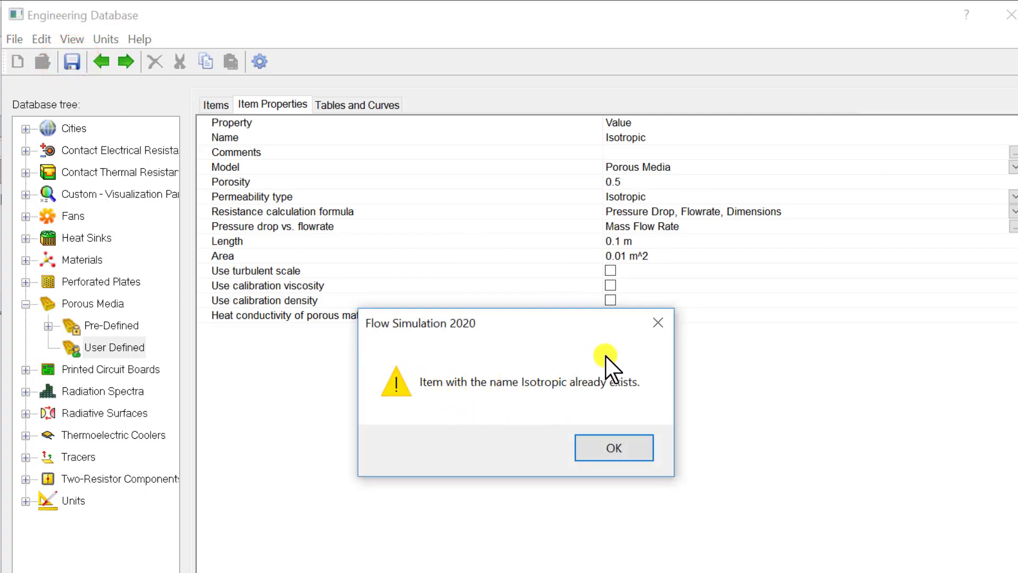
pyautogui.click(657, 321)
pyautogui.click(640, 137)
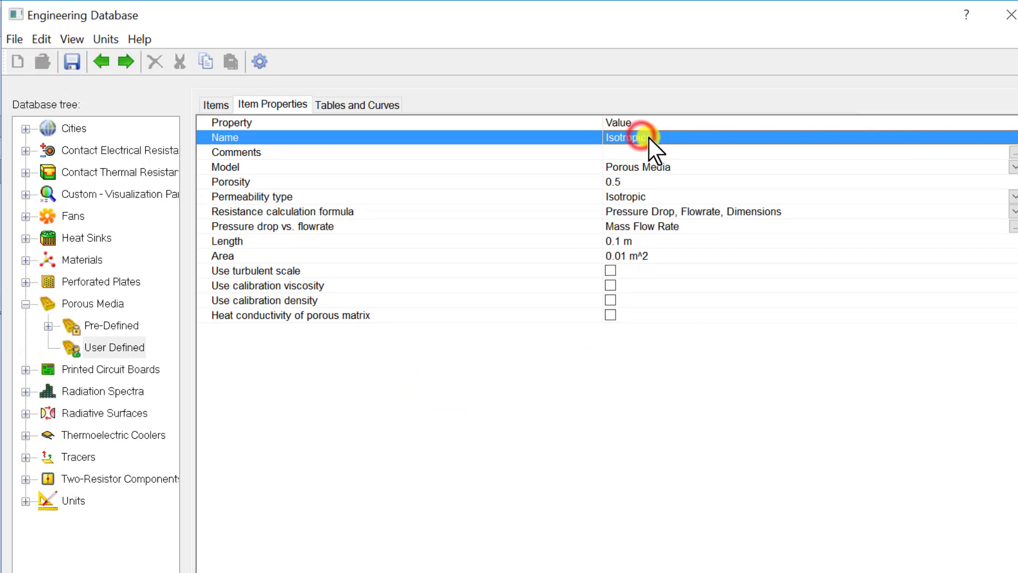
pyautogui.click(641, 138)
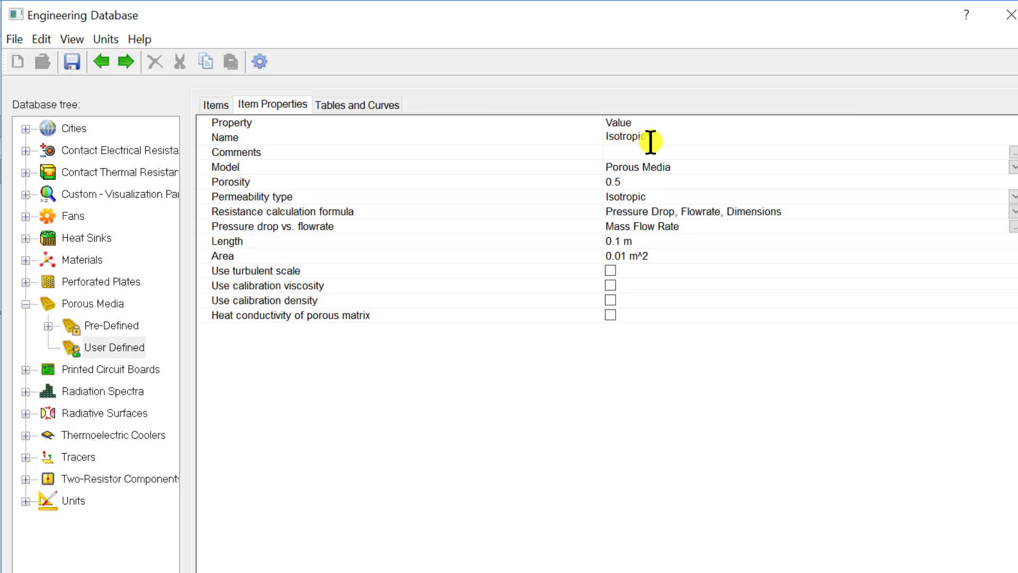
pyautogui.write('1')
pyautogui.click(72, 62)
pyautogui.click(10, 39)
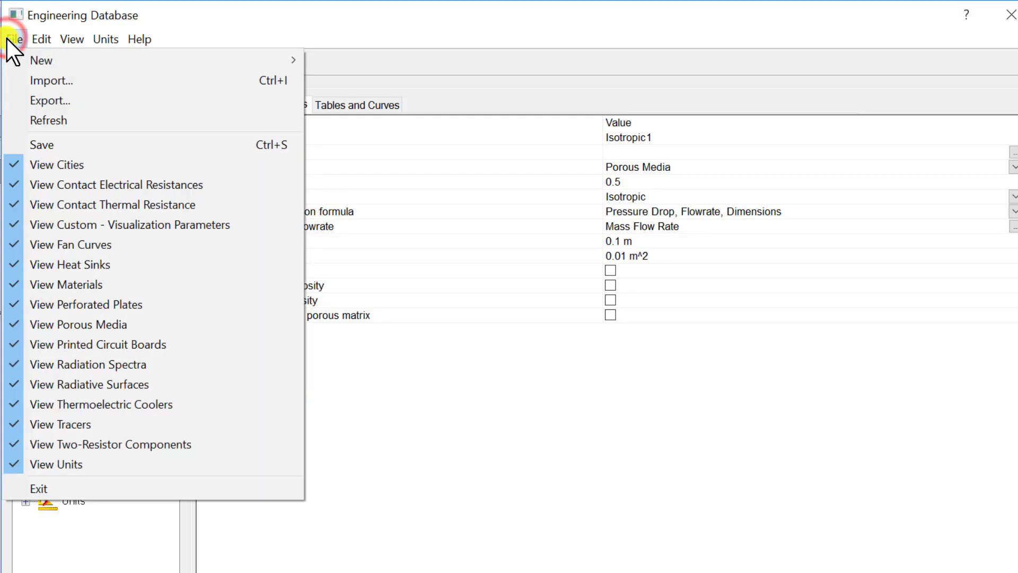
pyautogui.click(47, 487)
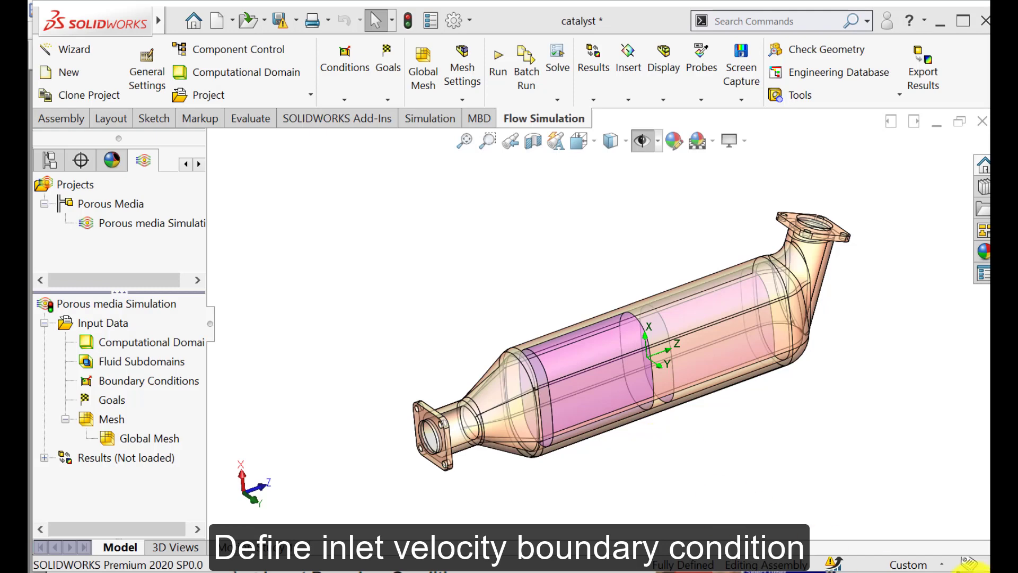
# Step: Start a new boundary condition with only the inner face of the lid out component selected, removing its outer face
pyautogui.rightClick(158, 380)
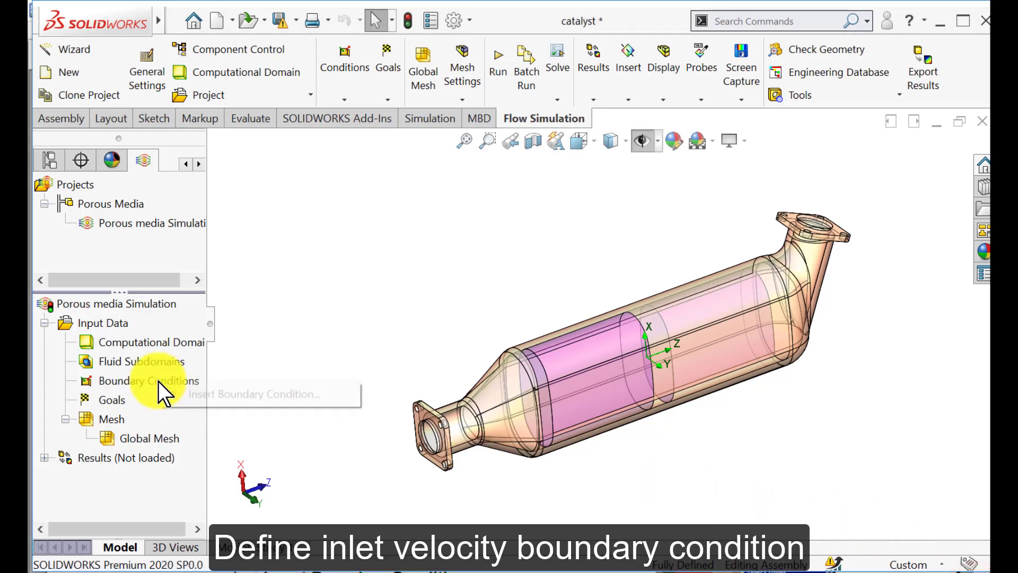
pyautogui.click(205, 396)
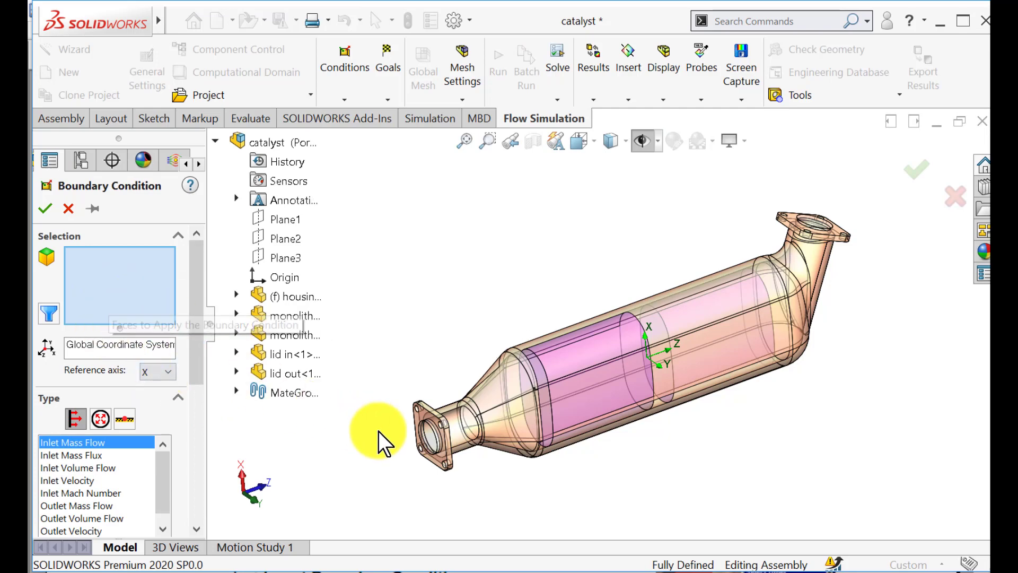
pyautogui.scroll(-5, 408, 442)
pyautogui.rightClick(496, 423)
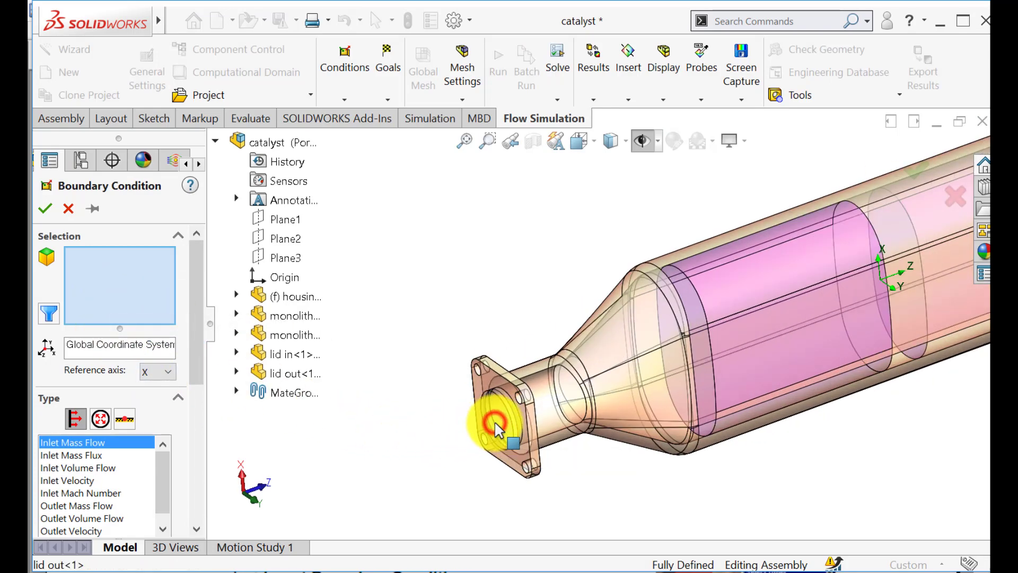
pyautogui.click(498, 425)
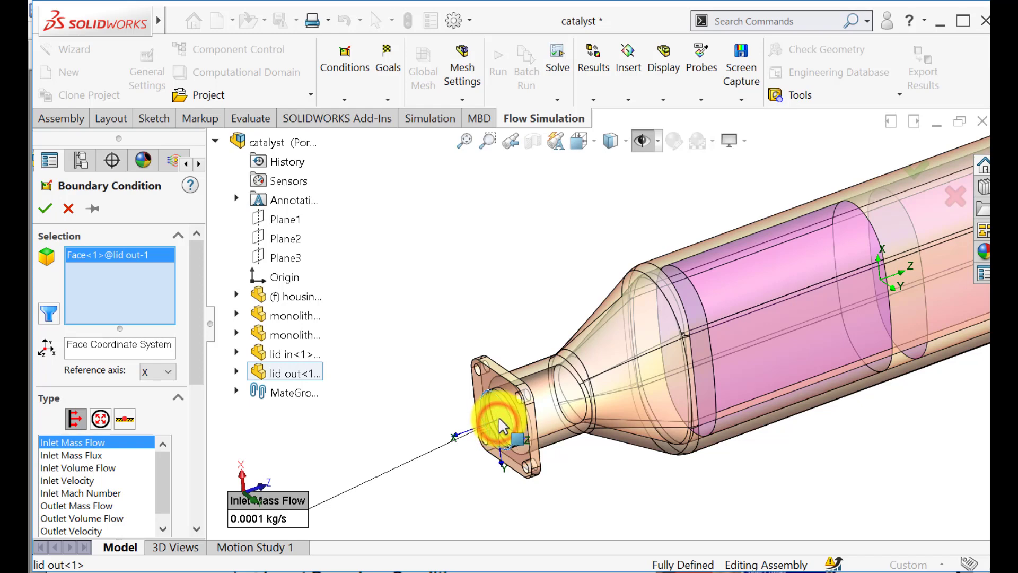
pyautogui.rightClick(503, 421)
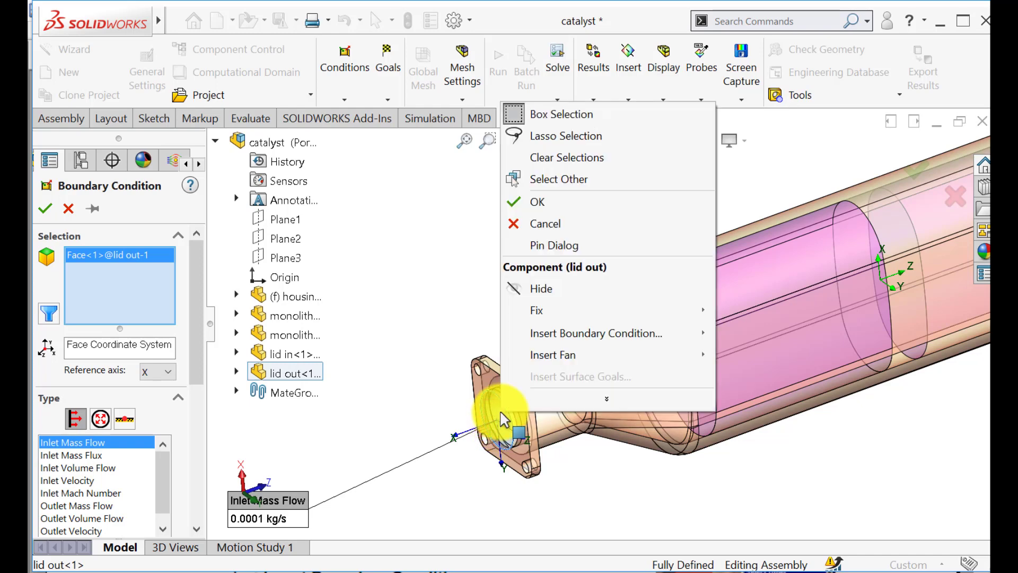
pyautogui.click(561, 180)
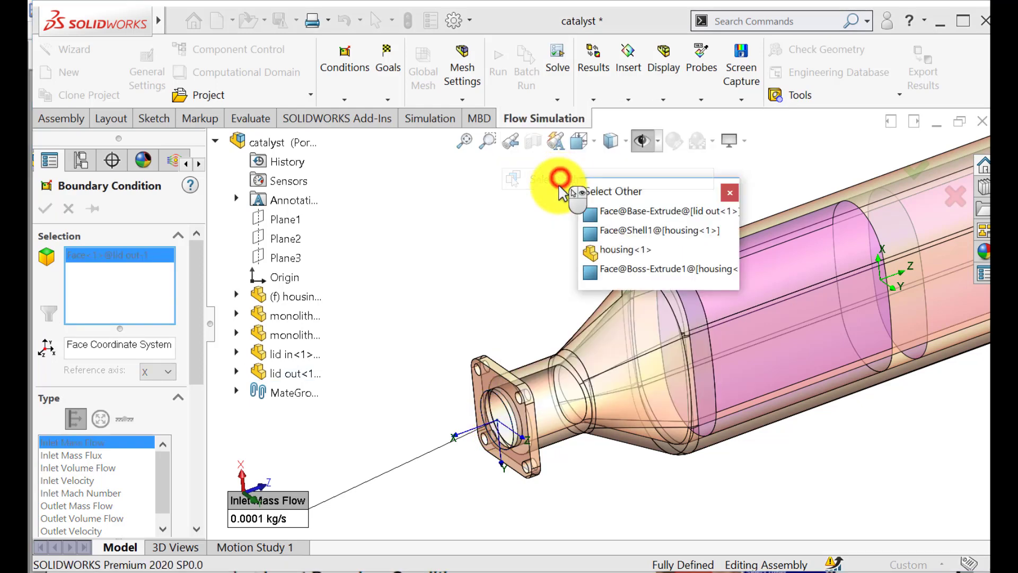
pyautogui.click(500, 417)
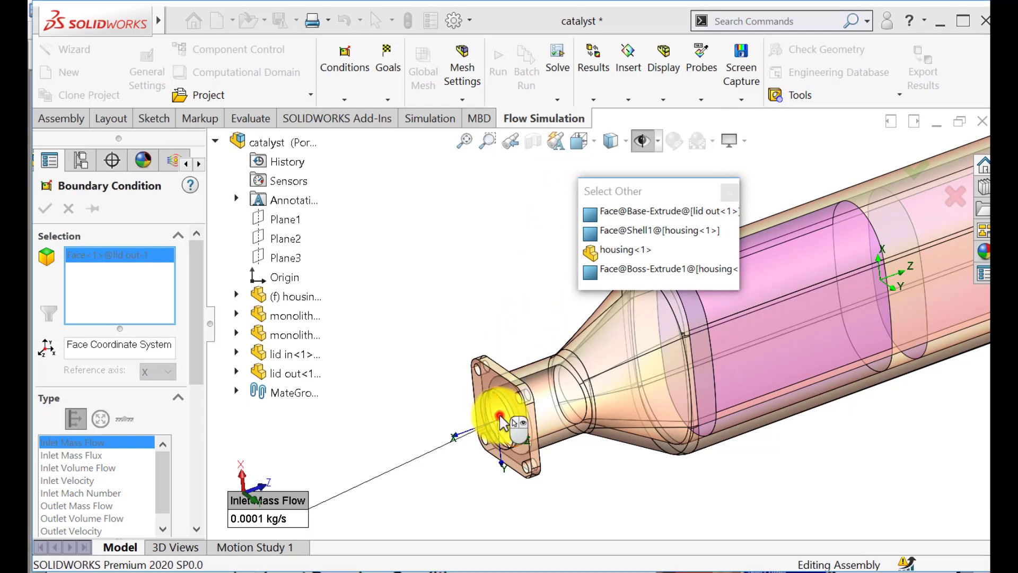
pyautogui.click(120, 253)
pyautogui.rightClick(120, 253)
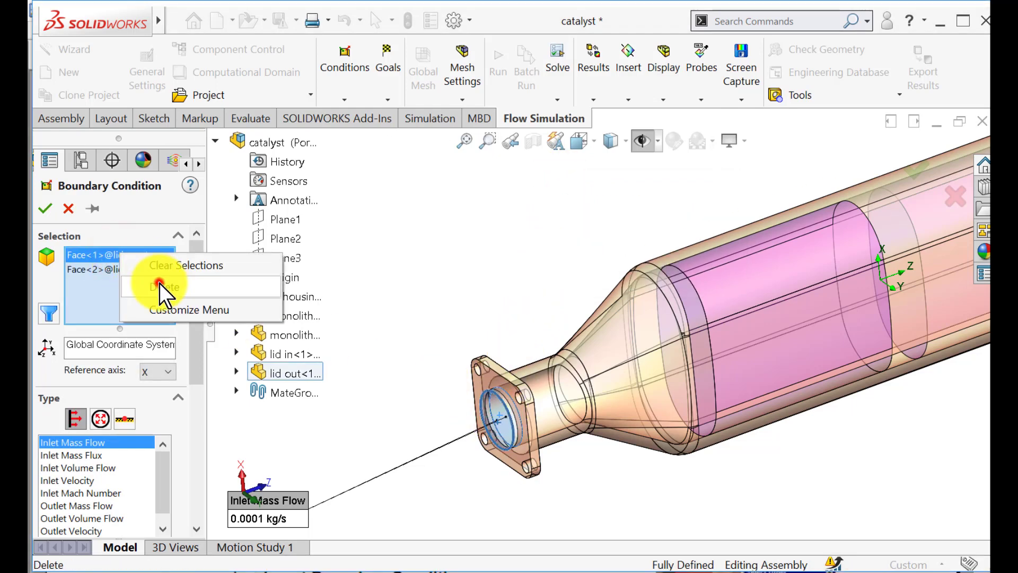
pyautogui.click(159, 283)
# Step: Make the boundary condition an Inlet Velocity of 10 m/s on the selected lid out face and apply it
pyautogui.click(65, 481)
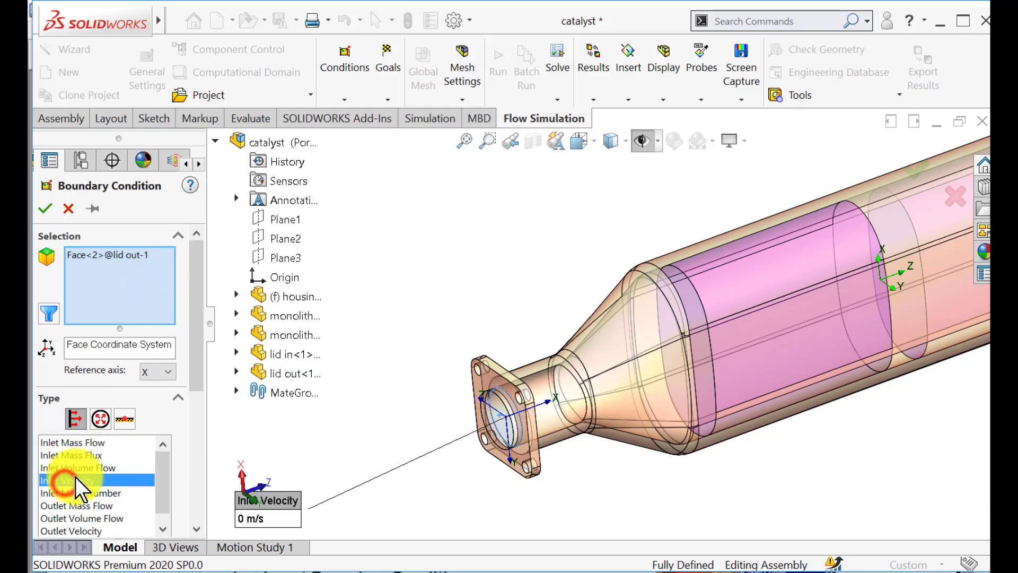
pyautogui.moveTo(199, 370); pyautogui.dragTo(195, 447)
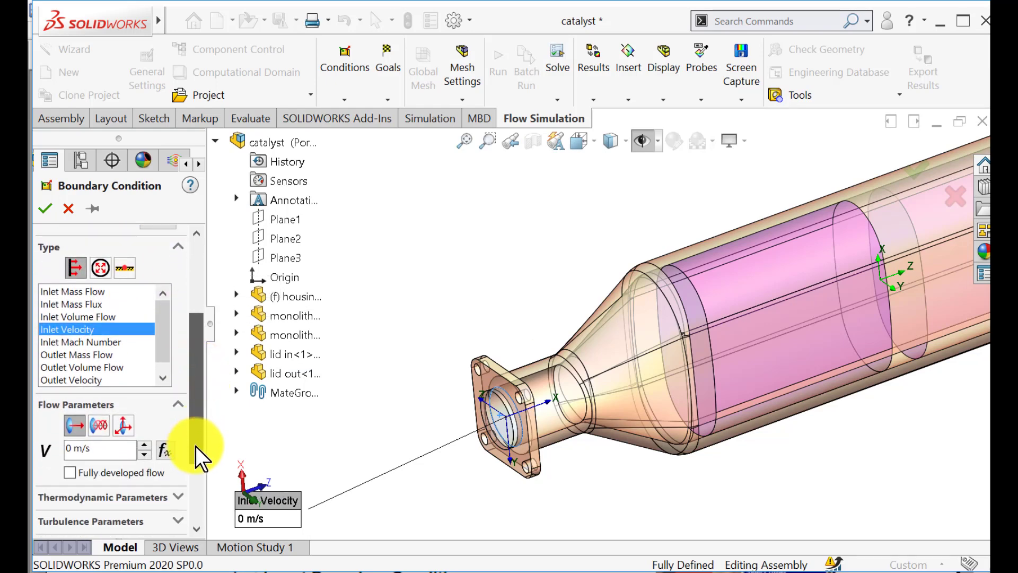
pyautogui.click(67, 436)
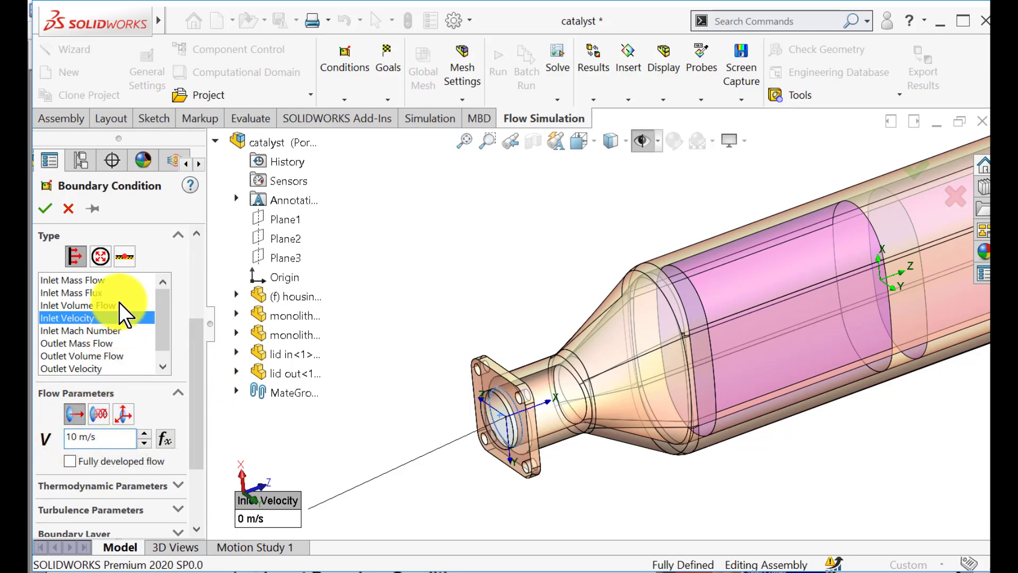
pyautogui.click(43, 208)
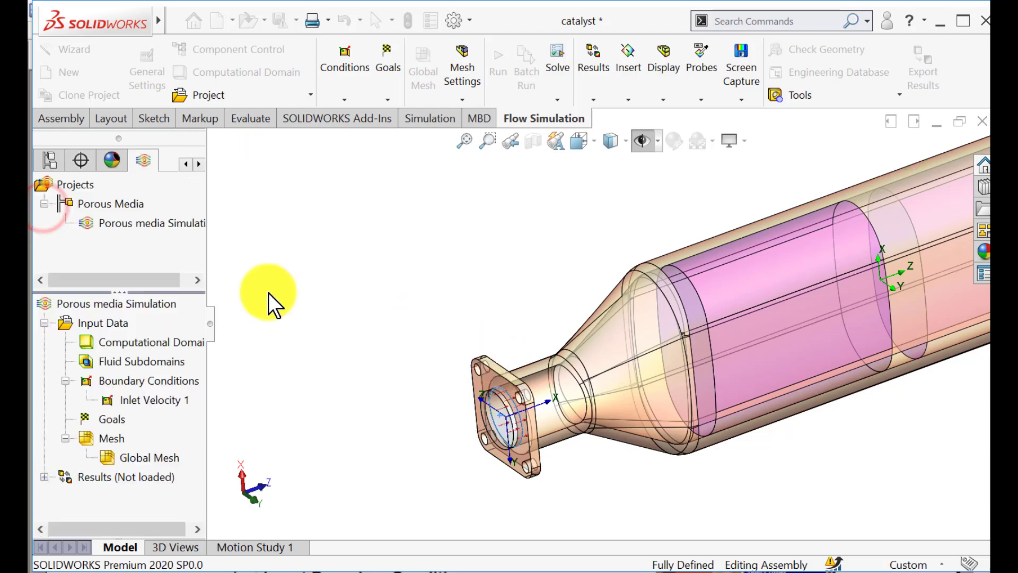
# Step: Start another boundary condition using the Static Pressure type from the pressure openings
pyautogui.scroll(-3, 531, 427)
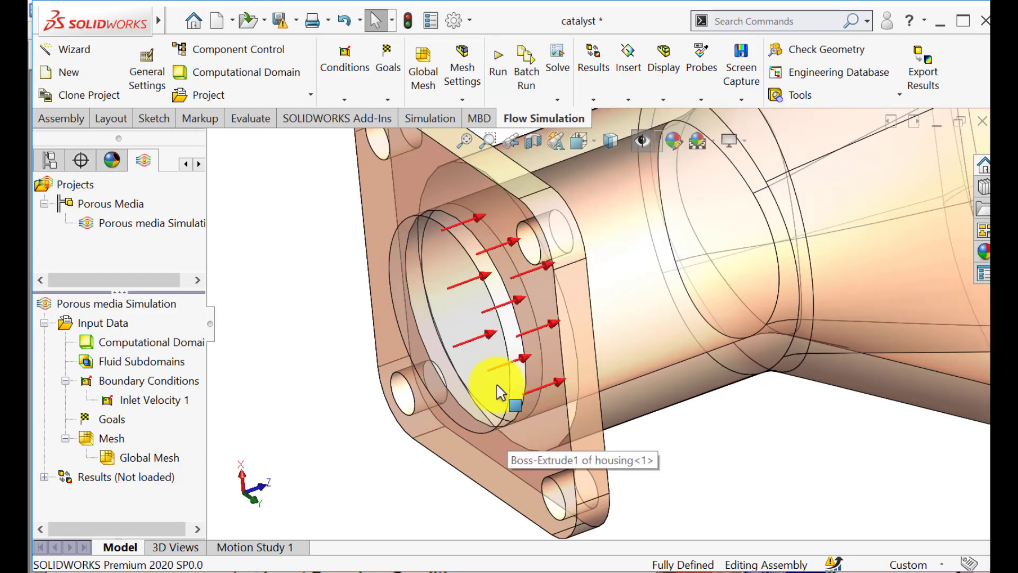
pyautogui.scroll(5, 447, 409)
pyautogui.press('f')
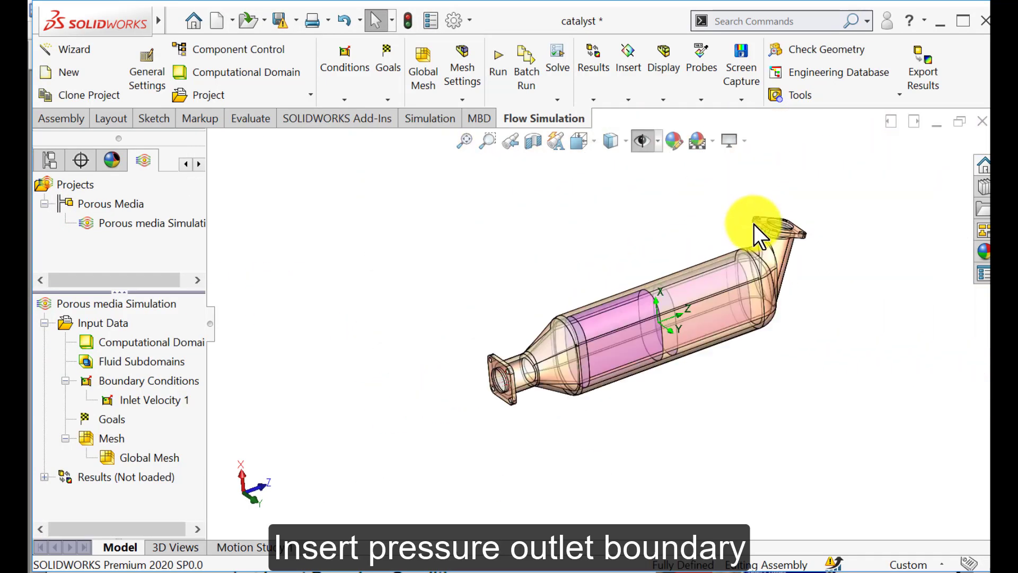
pyautogui.rightClick(131, 383)
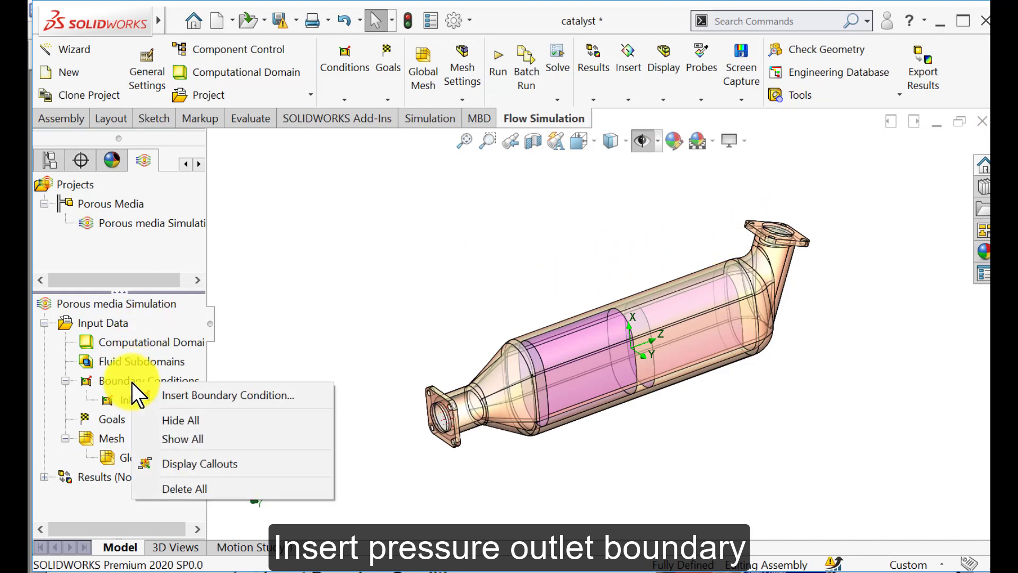
pyautogui.click(213, 396)
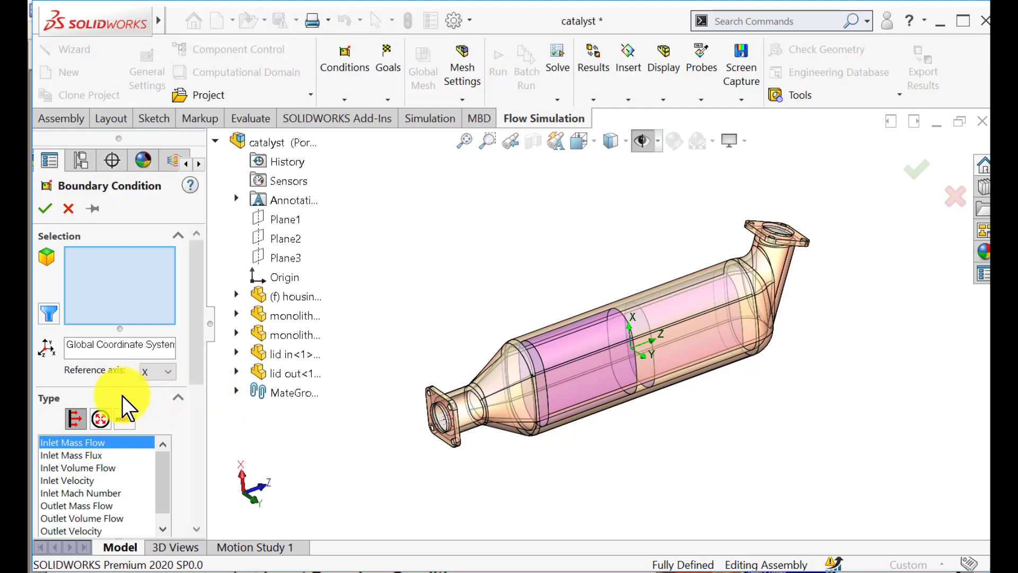
pyautogui.click(101, 417)
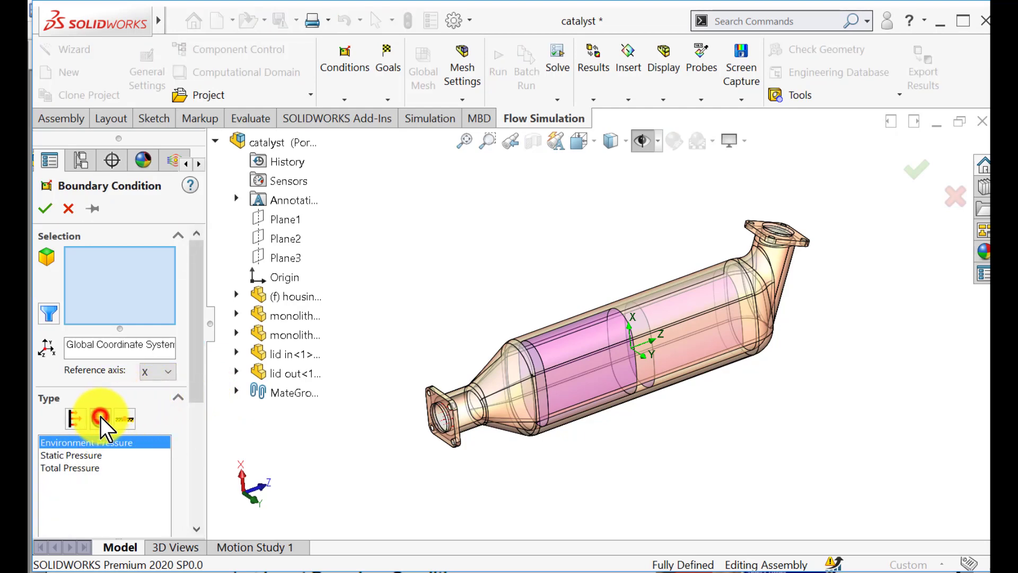
pyautogui.click(79, 455)
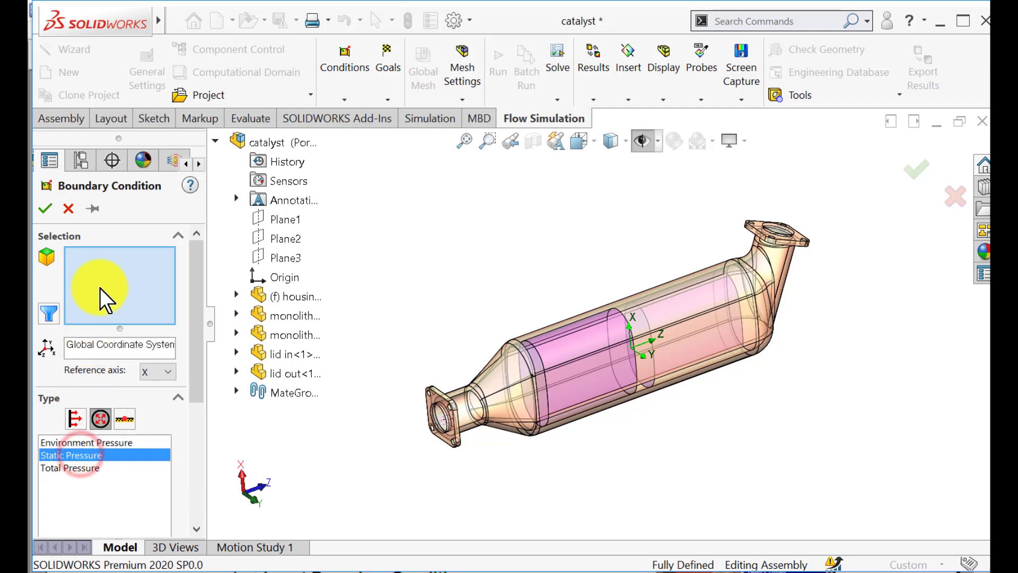
# Step: Apply the static pressure to only the inner face of the lid in component, removing its outer face from the selection
pyautogui.scroll(-3, 811, 228)
pyautogui.moveTo(803, 224); pyautogui.dragTo(761, 255, button='middle')
pyautogui.click(720, 244)
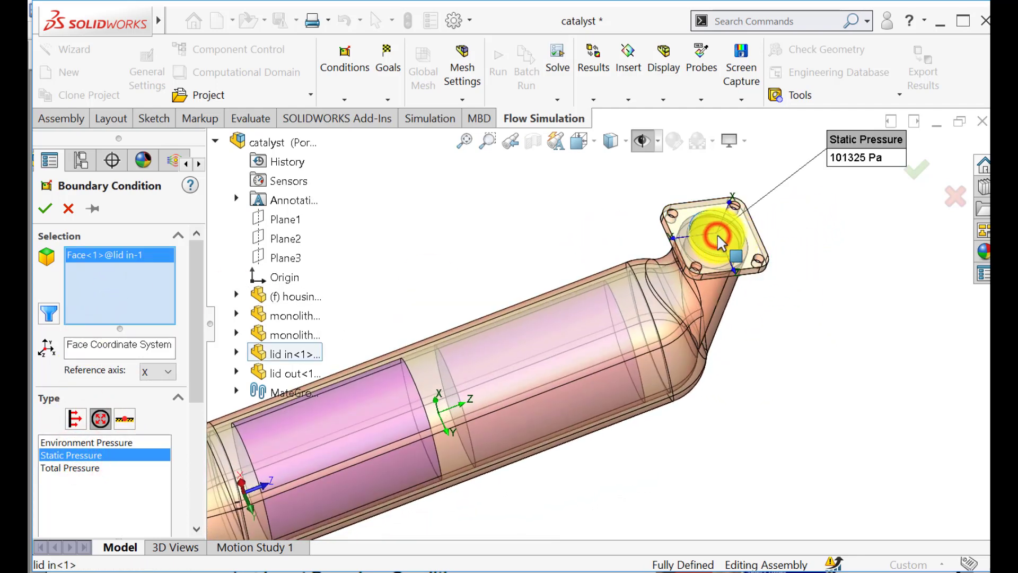
pyautogui.rightClick(713, 249)
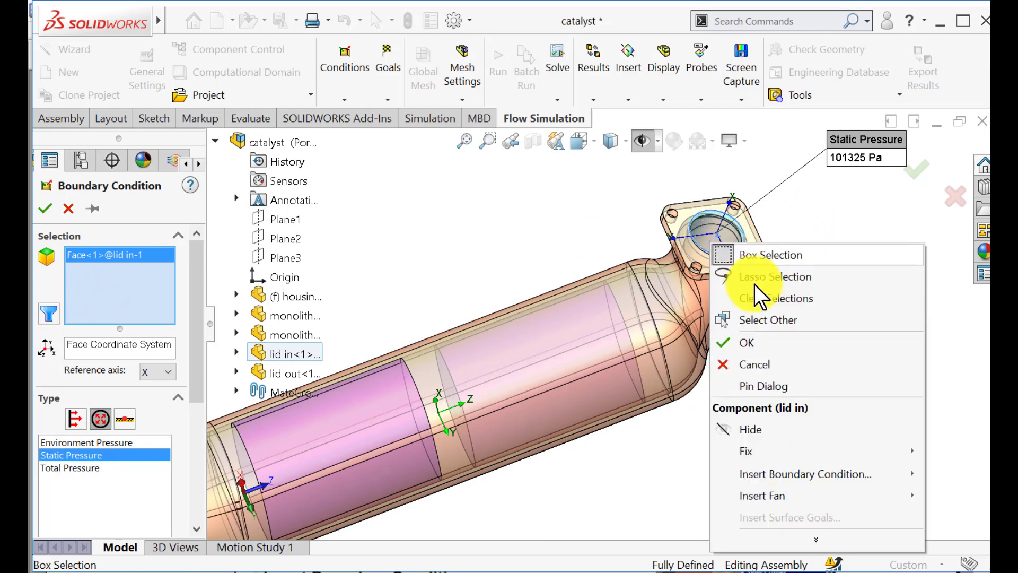
pyautogui.click(760, 314)
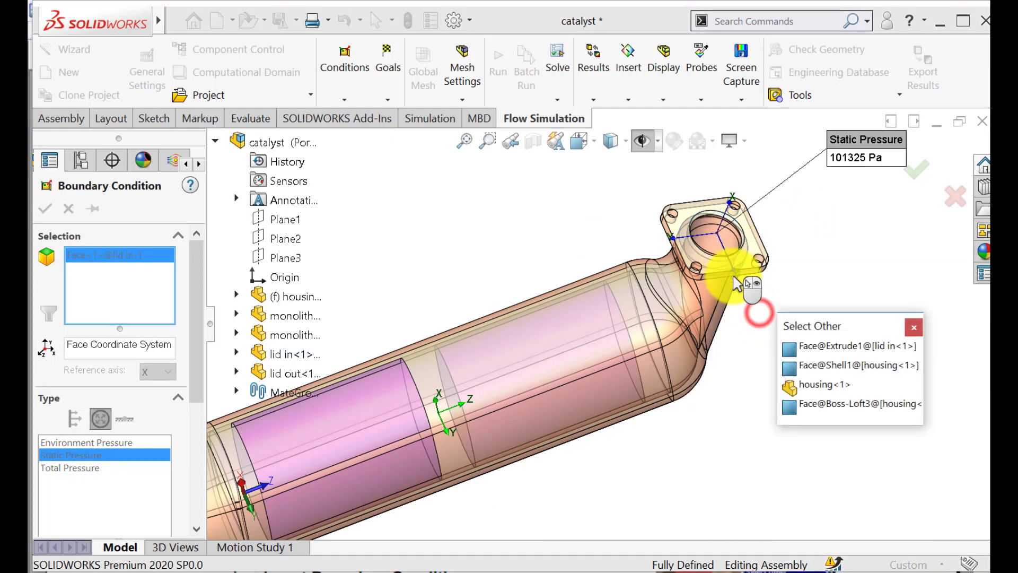
pyautogui.click(713, 239)
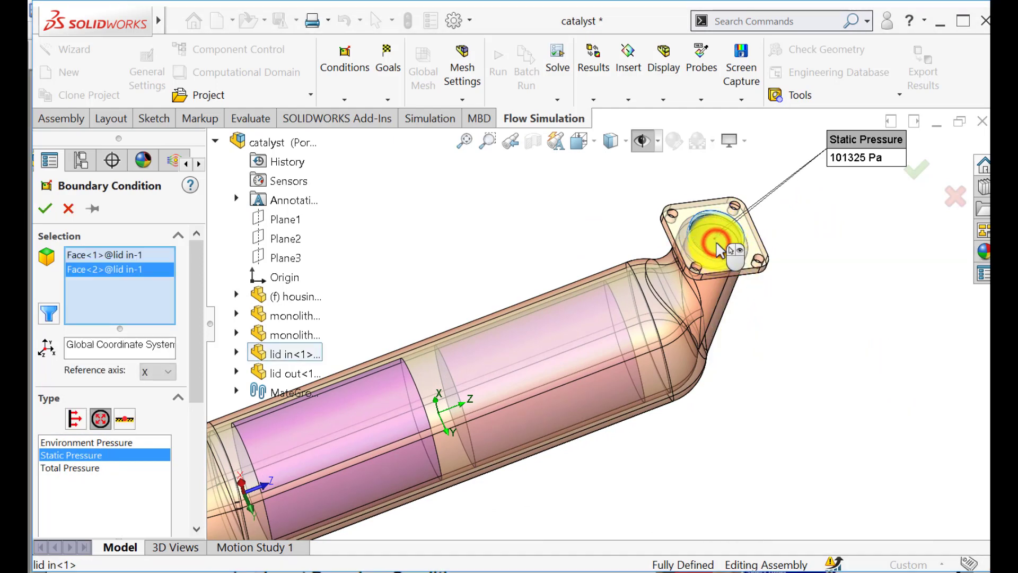
pyautogui.rightClick(110, 257)
pyautogui.click(149, 286)
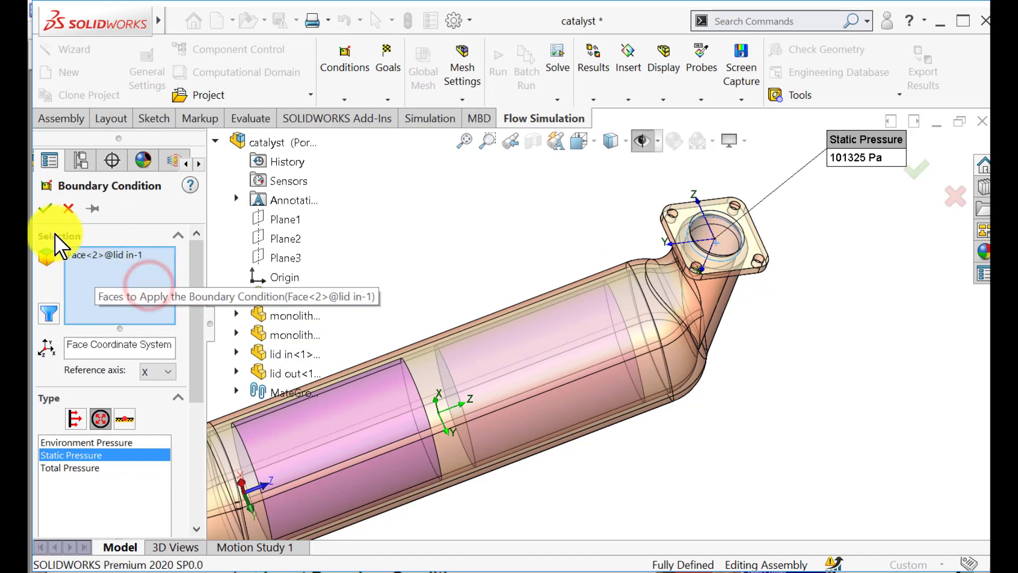
pyautogui.click(45, 209)
# Step: Start a new surface goal and assign it to the face used by the Inlet Velocity 1 boundary condition
pyautogui.scroll(4, 665, 234)
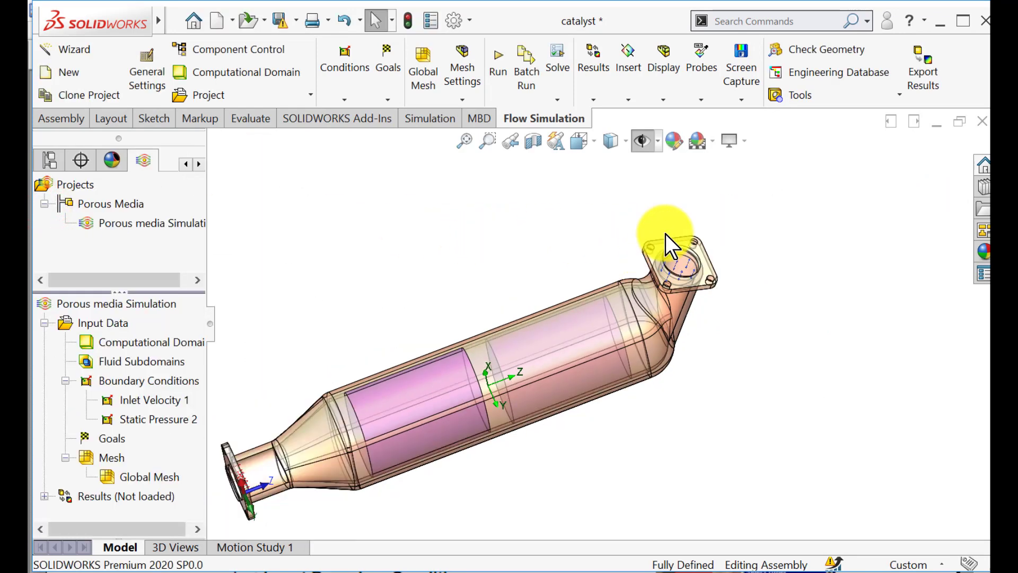
pyautogui.scroll(-8, 641, 280)
pyautogui.scroll(10, 757, 285)
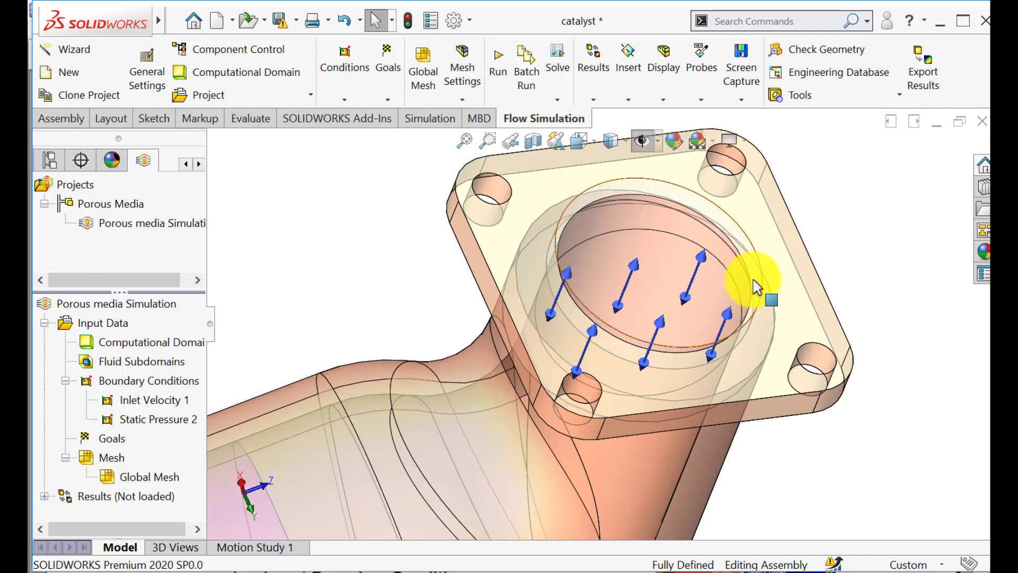
pyautogui.scroll(-3, 519, 398)
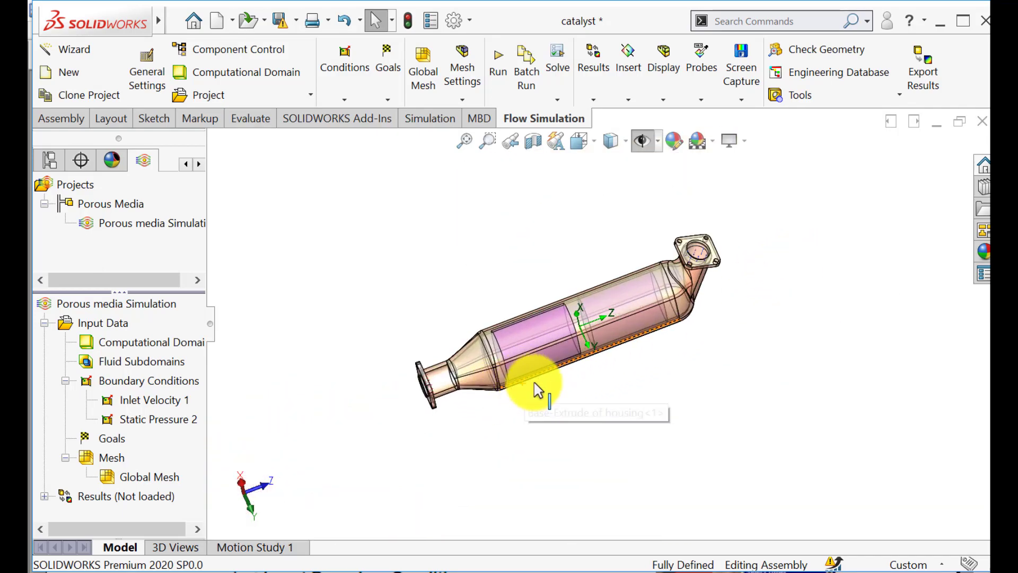
pyautogui.moveTo(534, 390); pyautogui.dragTo(557, 277, button='middle')
pyautogui.scroll(-3, 555, 287)
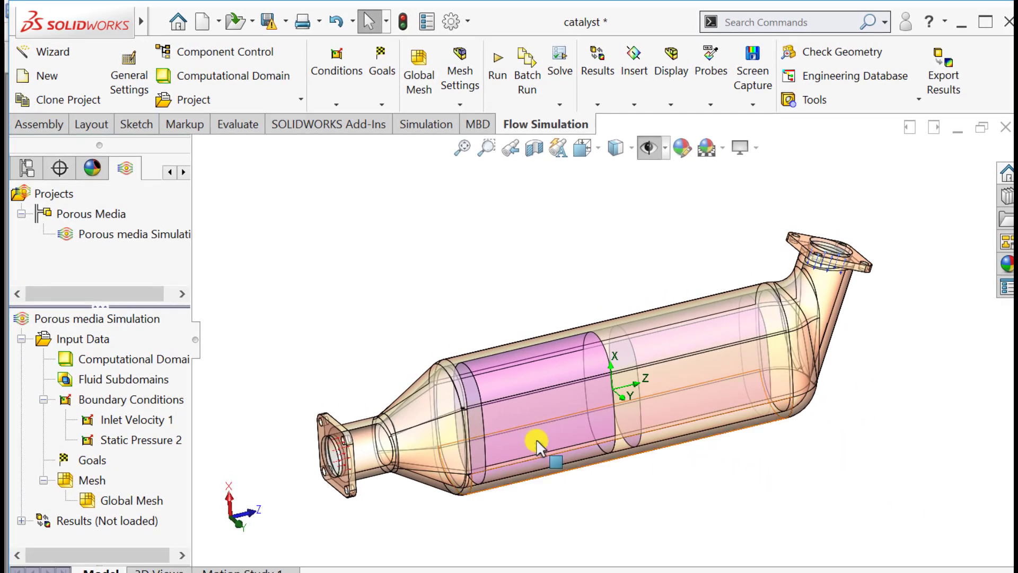
pyautogui.rightClick(75, 462)
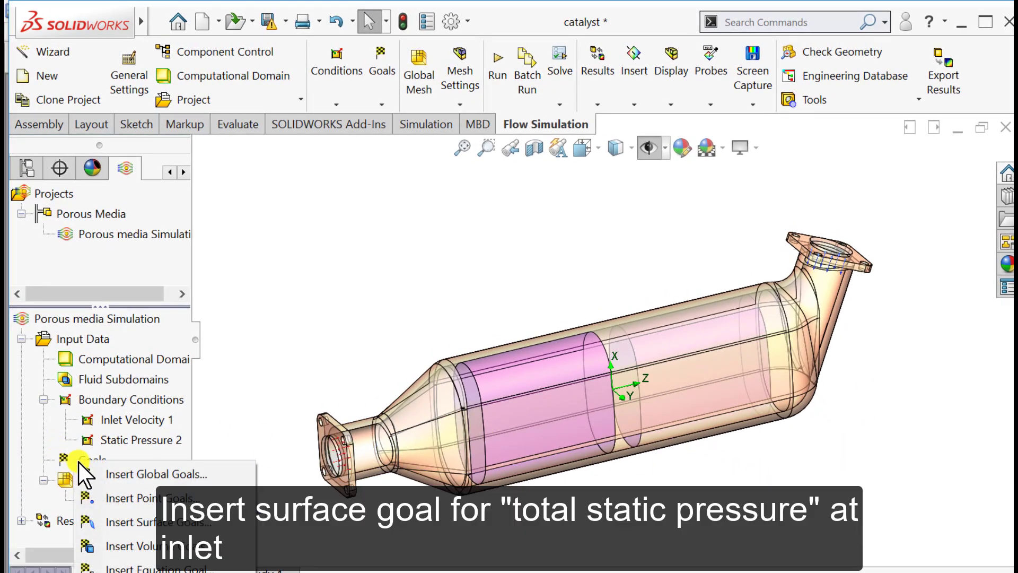
pyautogui.click(136, 522)
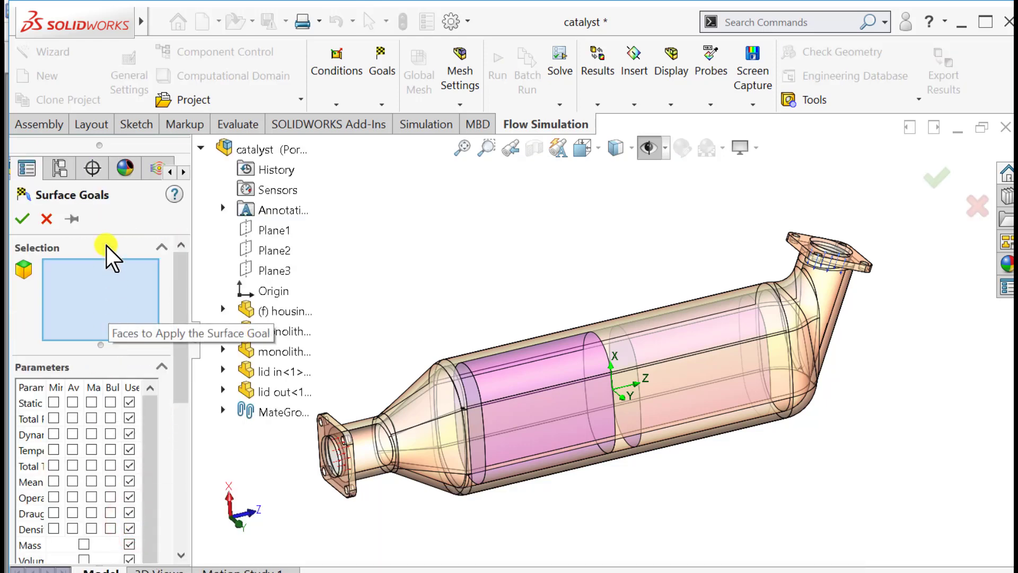
pyautogui.click(156, 168)
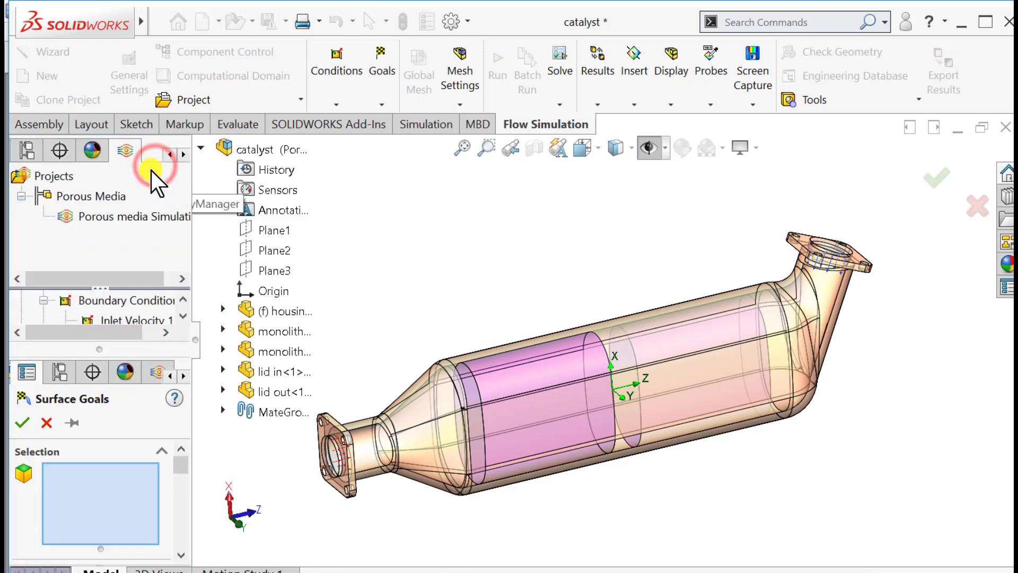
pyautogui.scroll(-1, 111, 311)
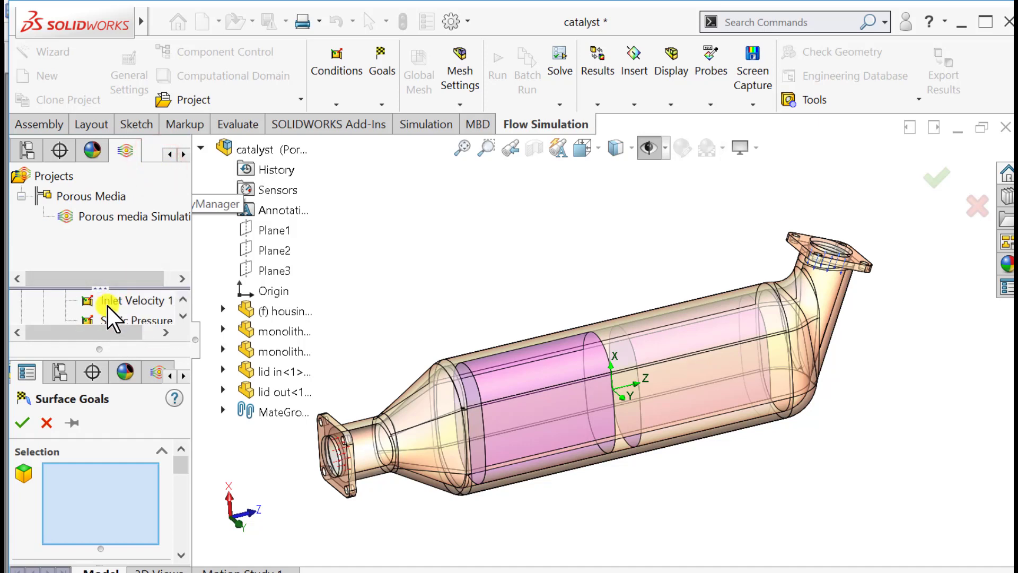
pyautogui.click(114, 299)
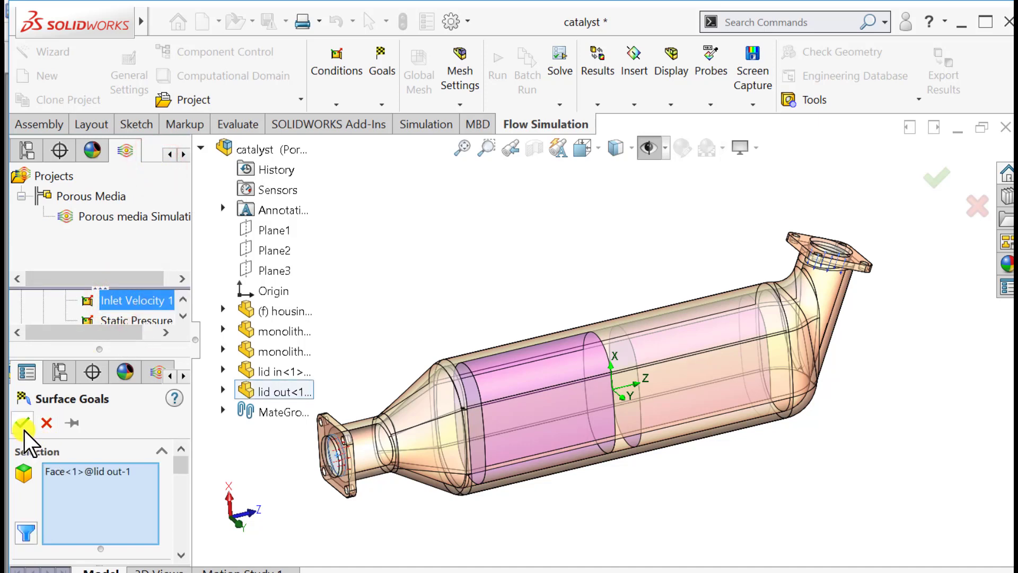
# Step: Track the average Total Pressure in the inlet surface goal and create the goal
pyautogui.scroll(-3, 181, 466)
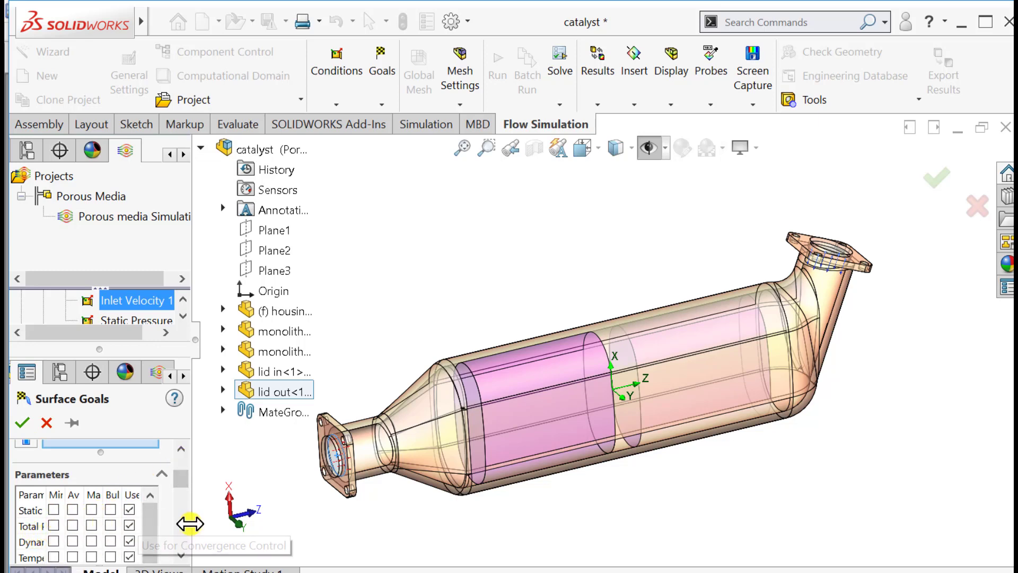
pyautogui.moveTo(190, 523); pyautogui.dragTo(286, 518)
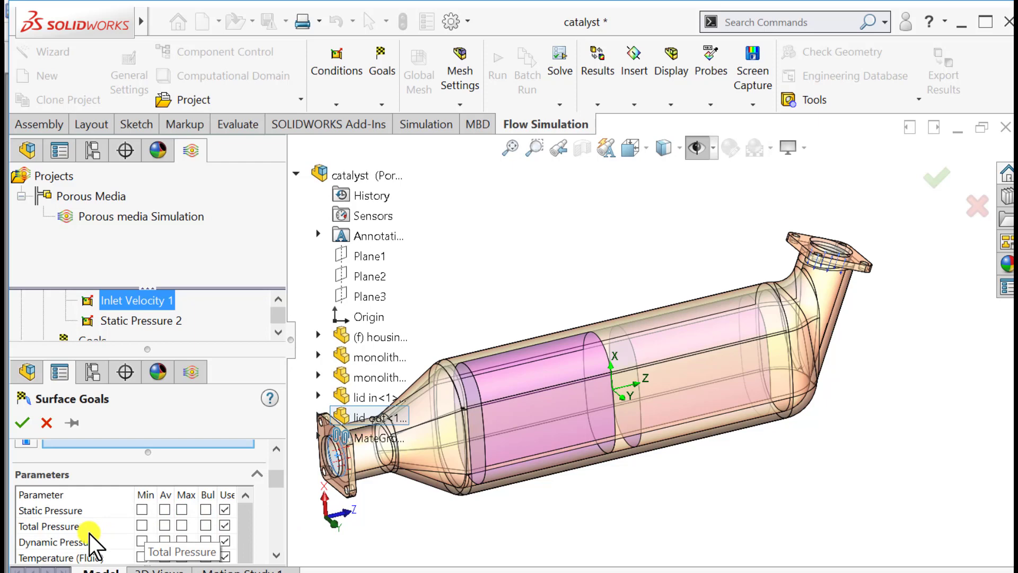
pyautogui.click(165, 525)
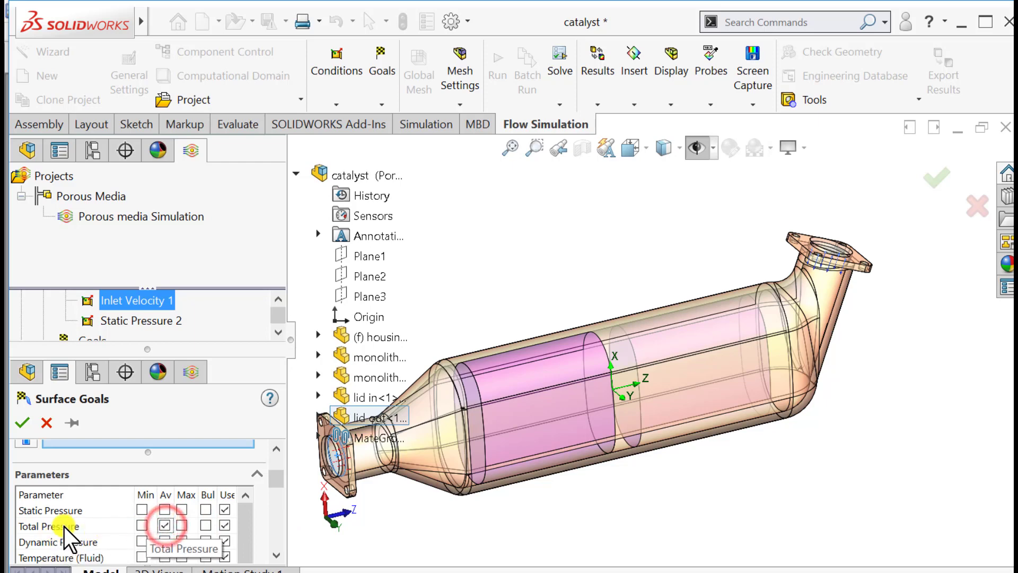
pyautogui.click(22, 422)
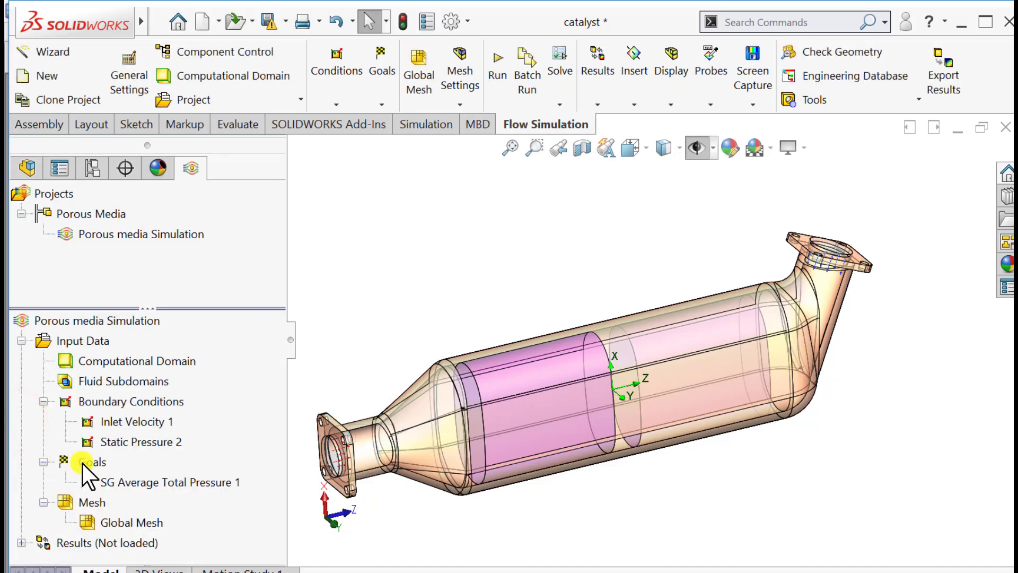
# Step: Start a second surface goal and assign it to the face used by the Static Pressure 2 boundary condition
pyautogui.rightClick(82, 463)
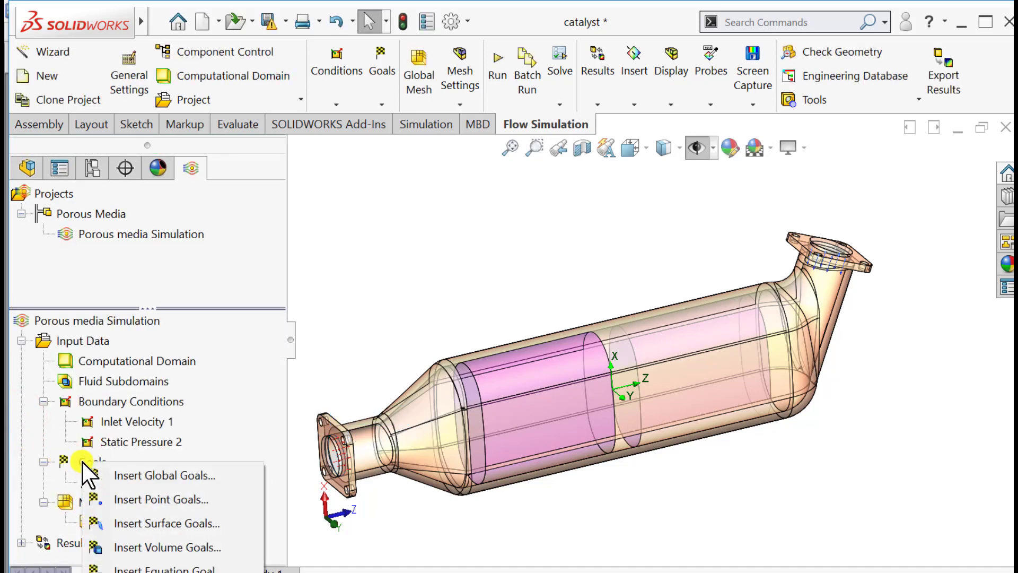
pyautogui.click(142, 524)
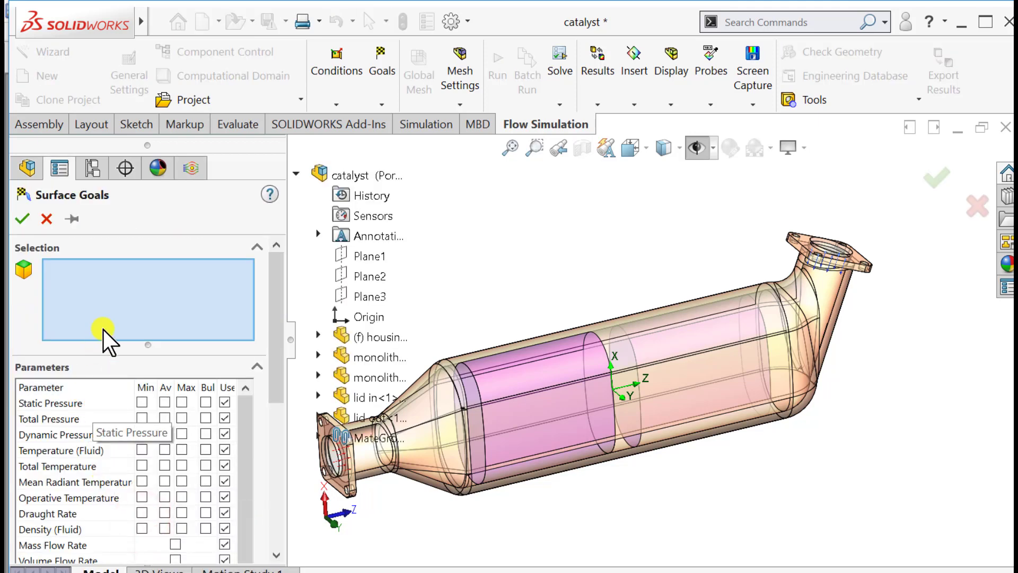
pyautogui.click(192, 168)
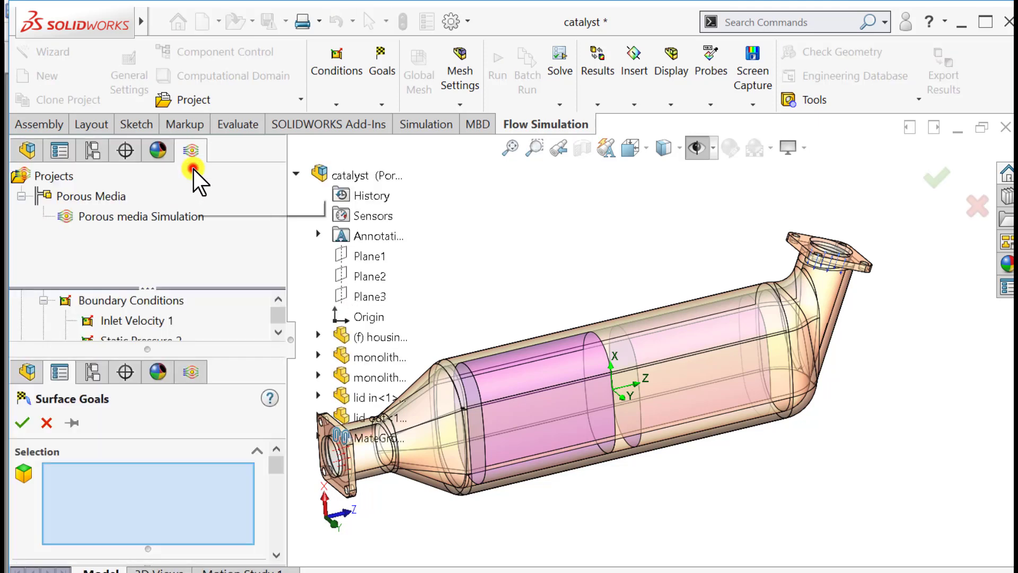
pyautogui.scroll(-1, 139, 325)
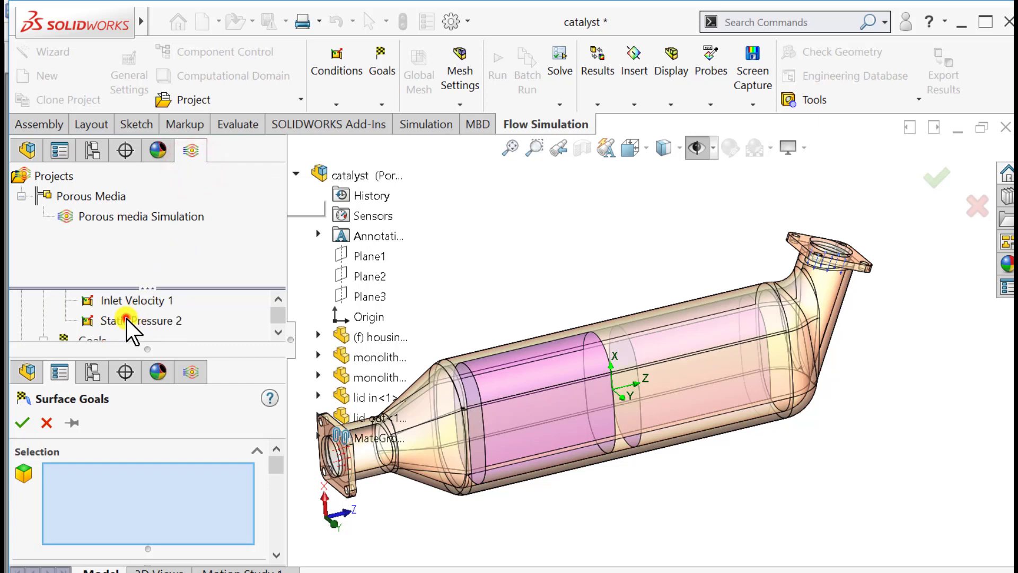
pyautogui.click(127, 319)
# Step: Track the average Static Pressure in the outlet surface goal and create the goal
pyautogui.moveTo(274, 465); pyautogui.dragTo(274, 486)
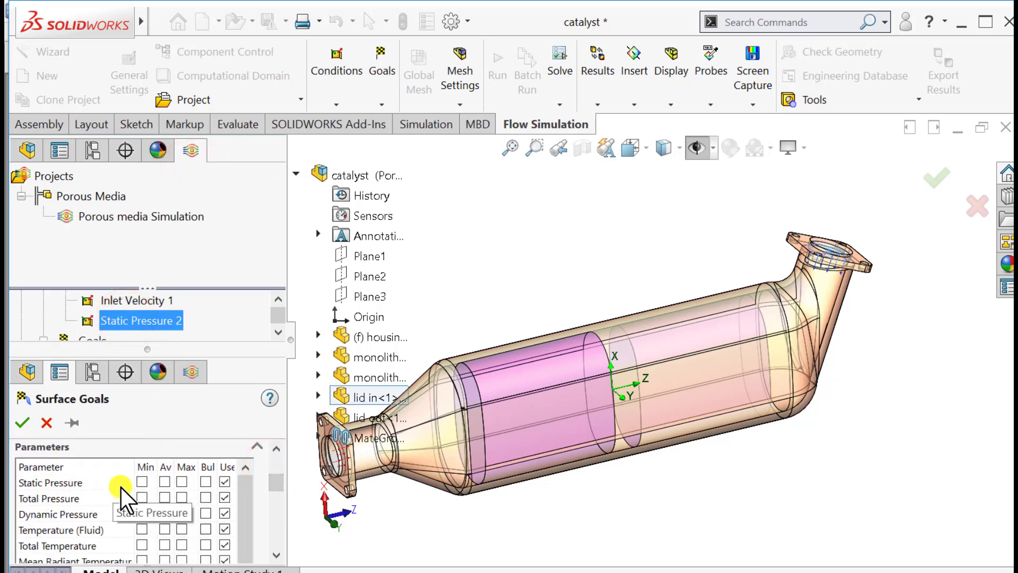
pyautogui.click(165, 482)
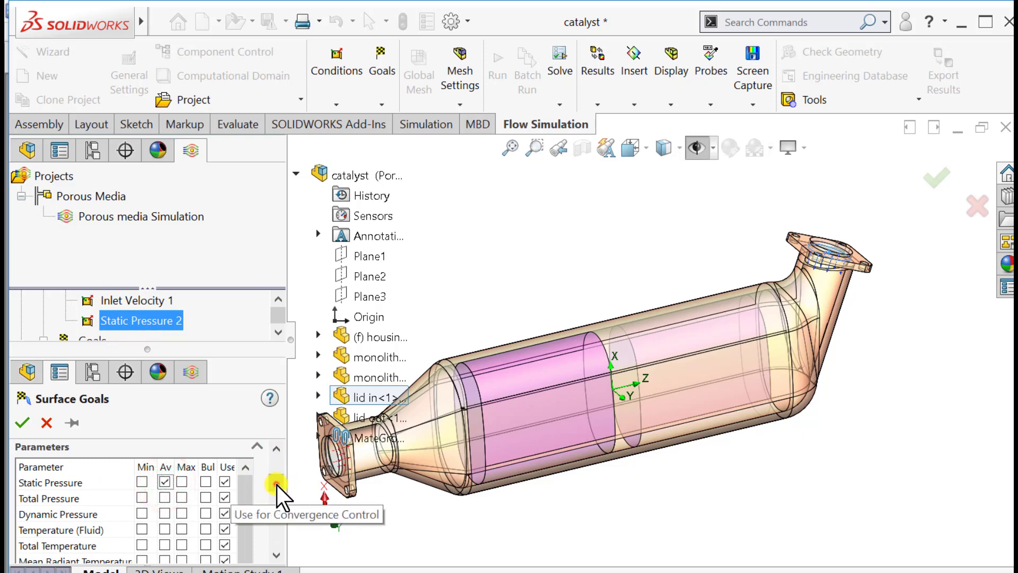
pyautogui.moveTo(276, 484); pyautogui.dragTo(275, 562)
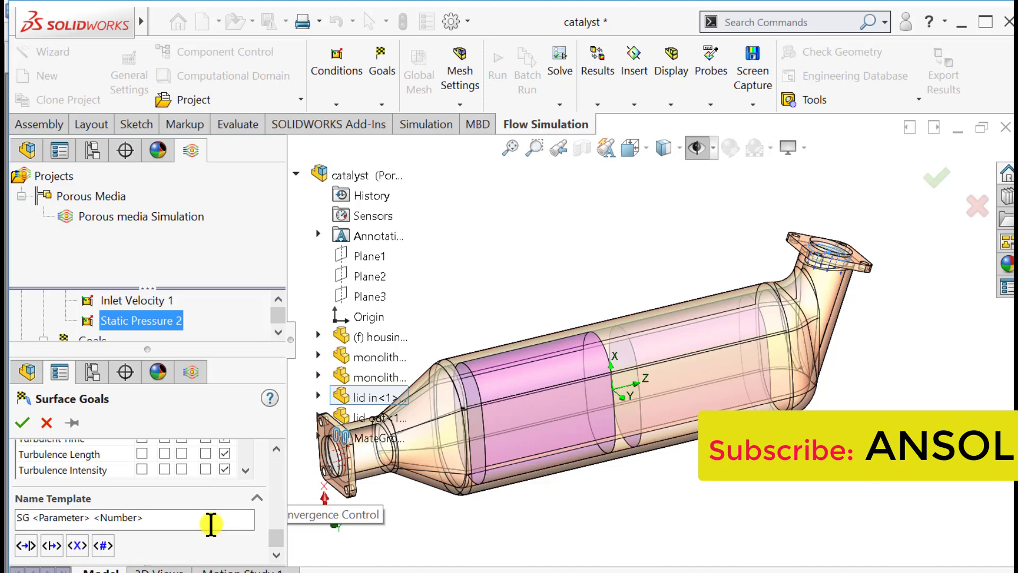
pyautogui.scroll(2, 211, 525)
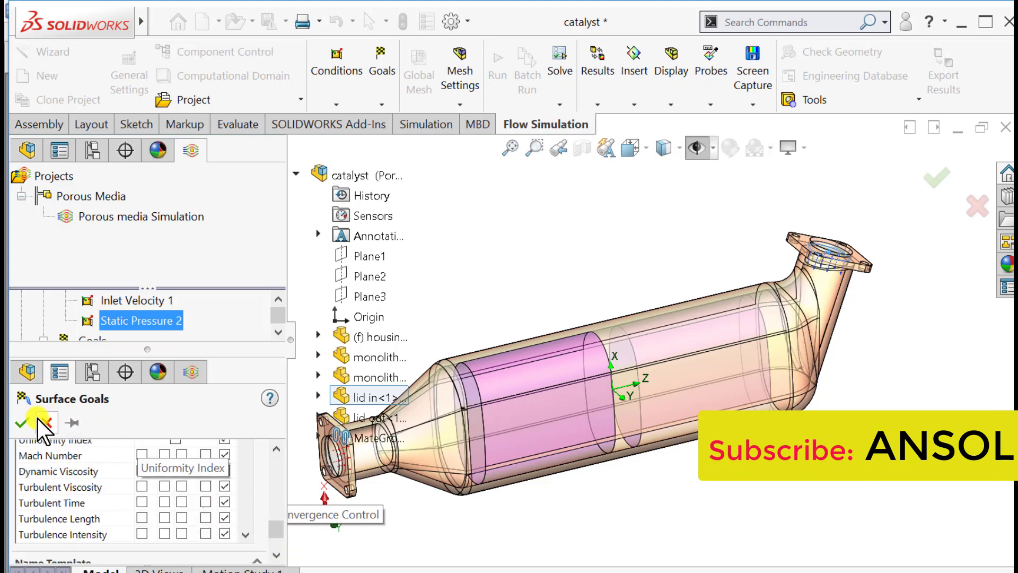
pyautogui.click(20, 422)
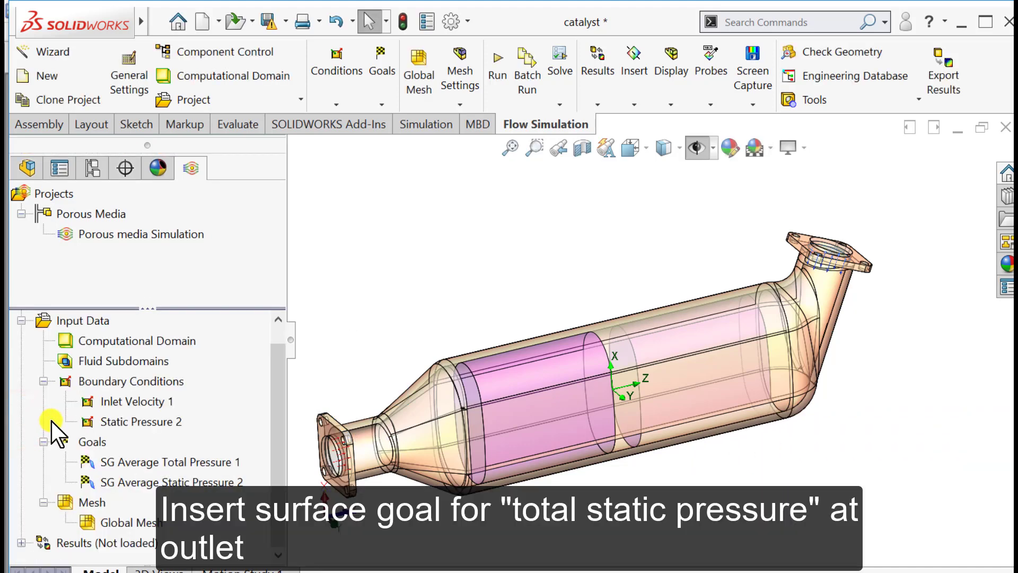
# Step: Create an equation goal that subtracts SG Average Static Pressure 2 from SG Average Total Pressure 1
pyautogui.rightClick(74, 443)
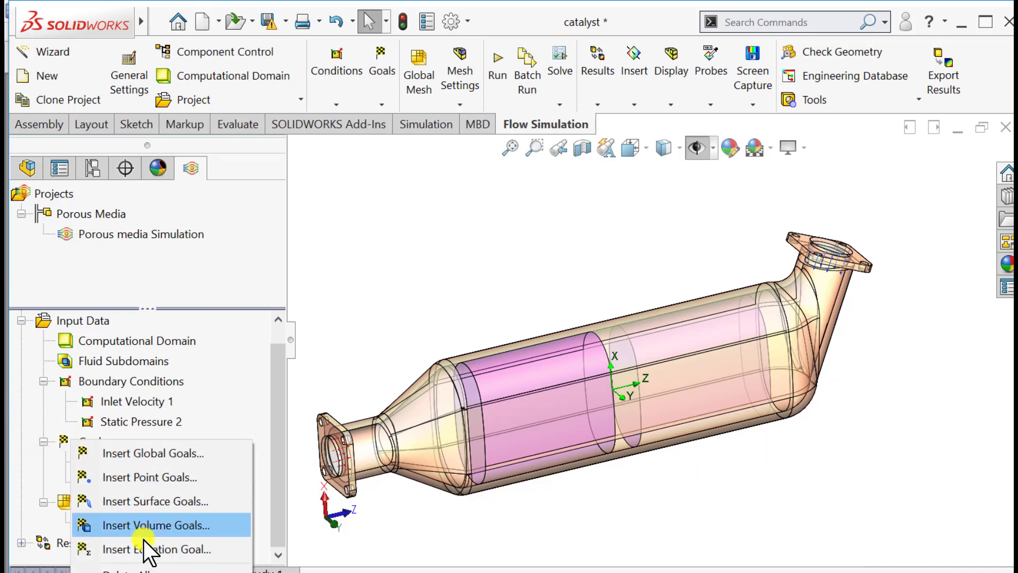
pyautogui.click(142, 549)
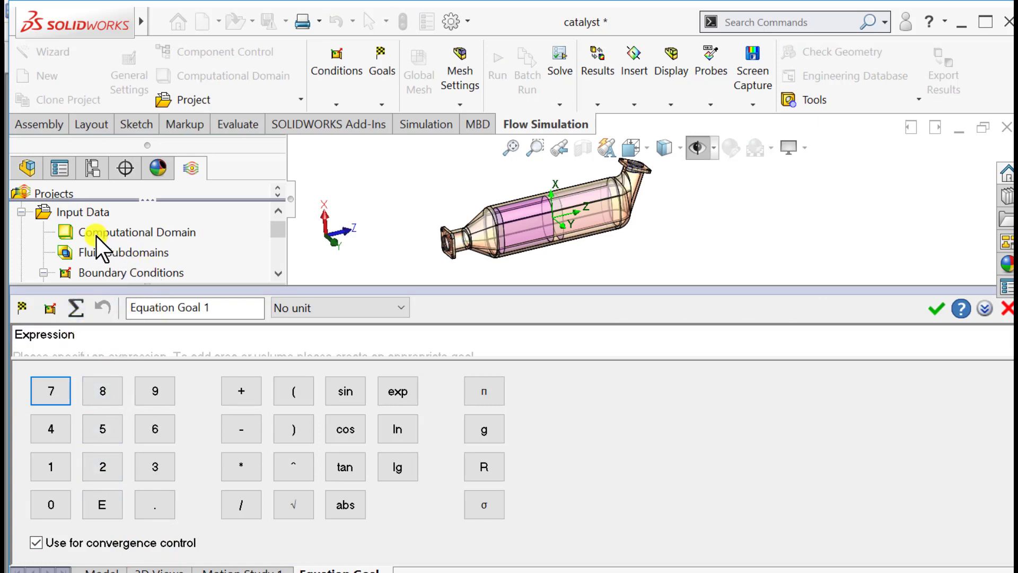
pyautogui.scroll(-2, 97, 245)
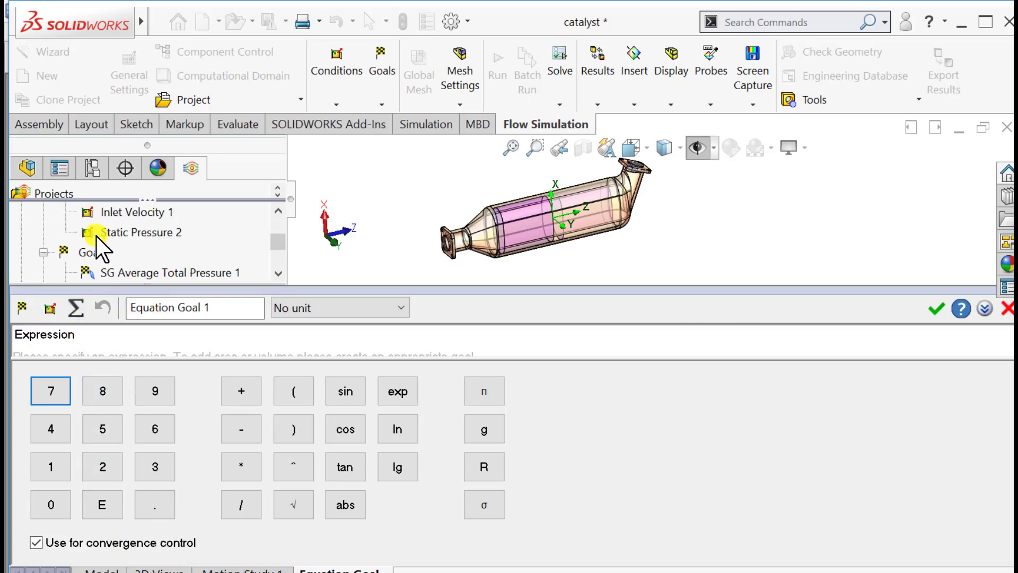
pyautogui.click(109, 272)
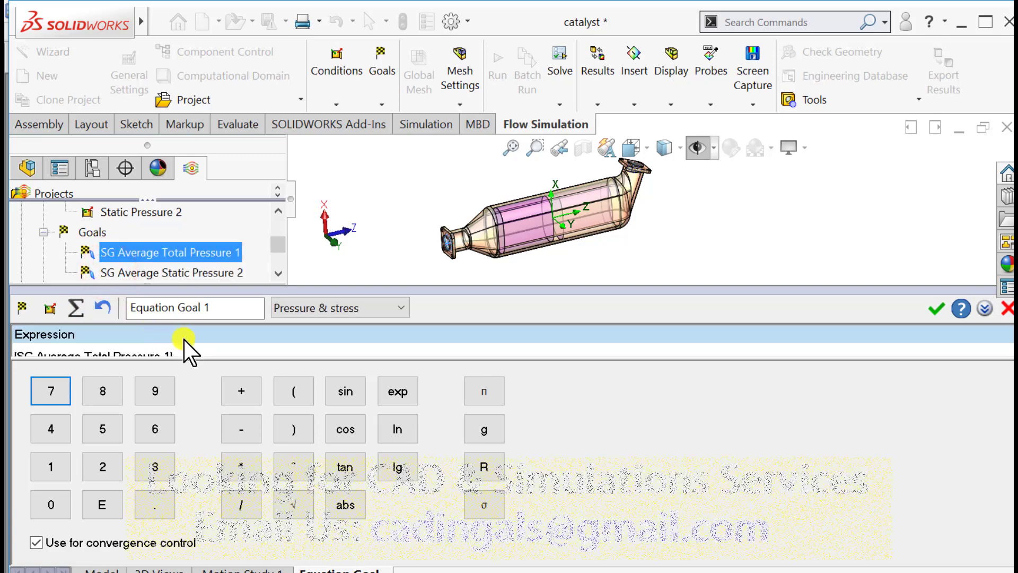
pyautogui.click(188, 353)
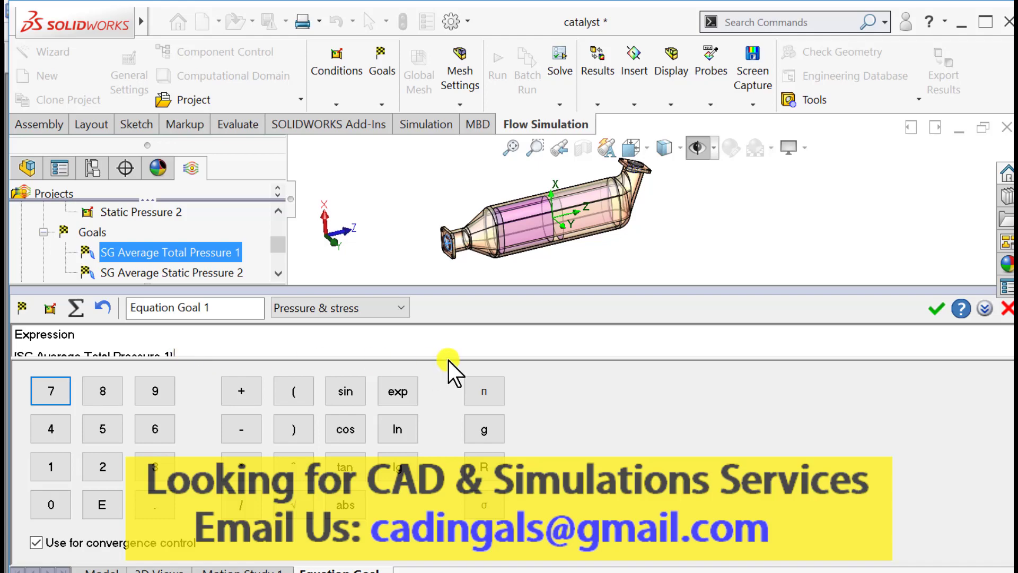
pyautogui.moveTo(445, 356); pyautogui.dragTo(445, 390)
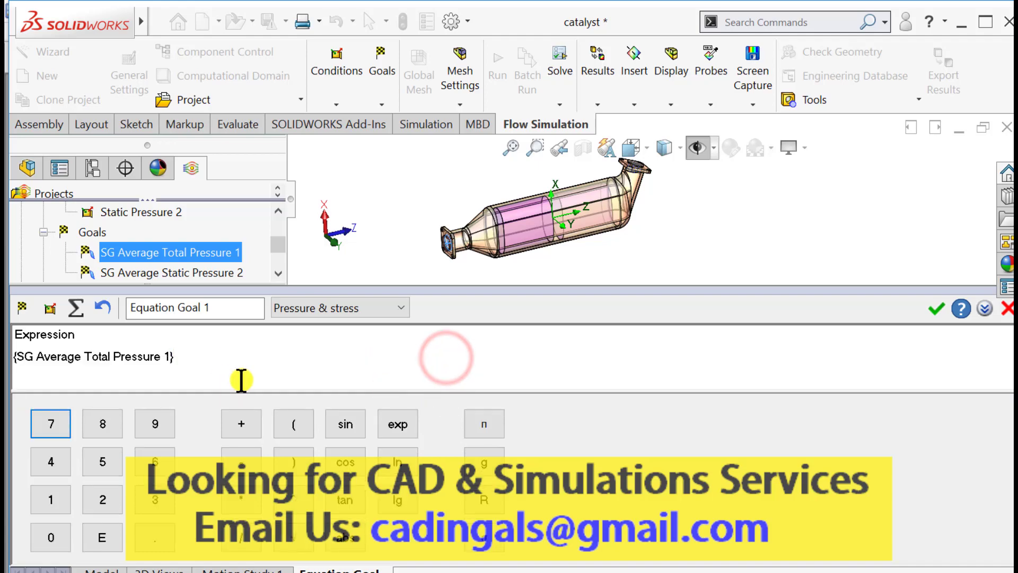
pyautogui.write('-')
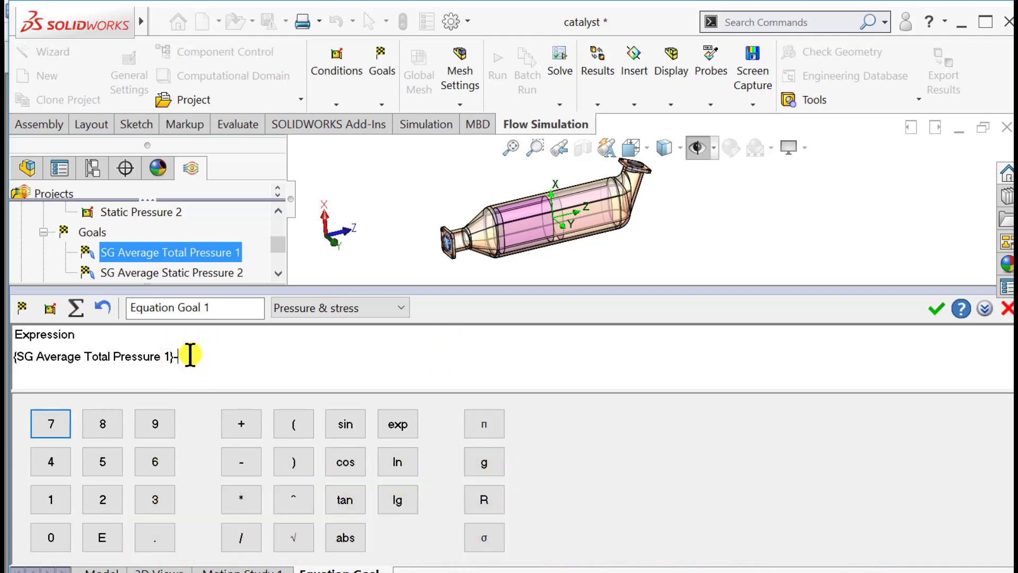
pyautogui.click(187, 273)
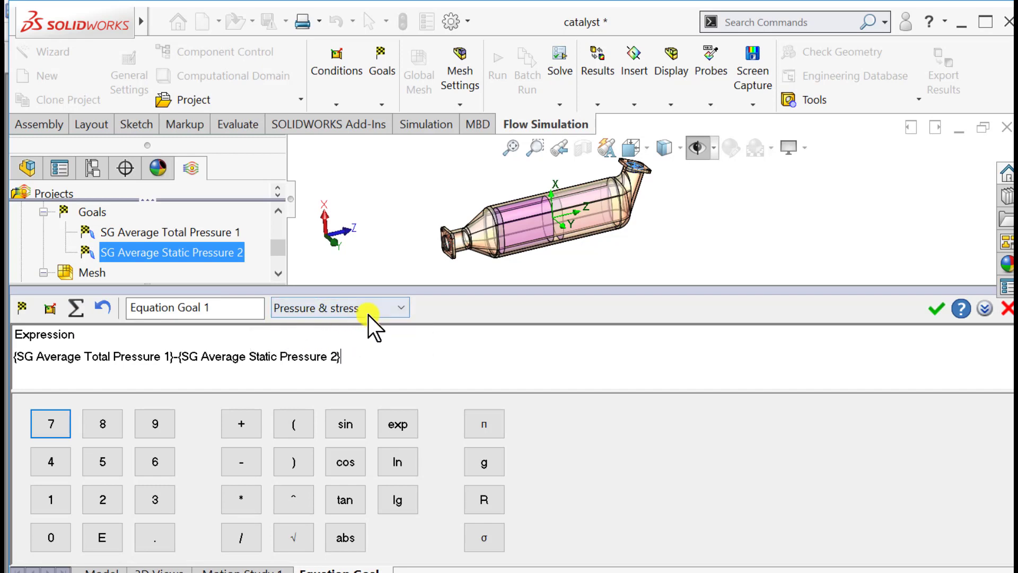
pyautogui.click(935, 307)
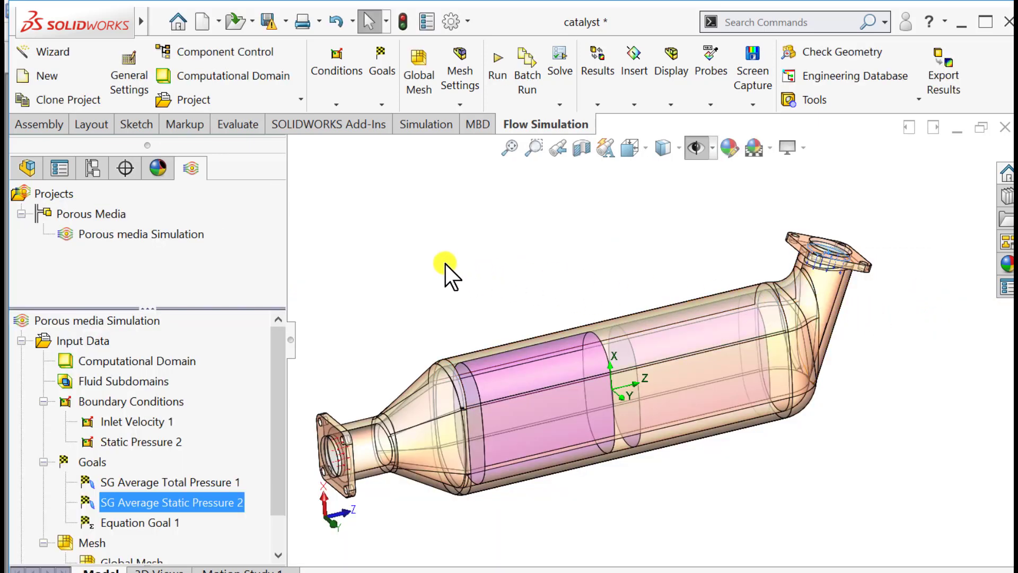
# Step: Run the flow calculation with the boundary conditions and goals defined so far
pyautogui.click(490, 59)
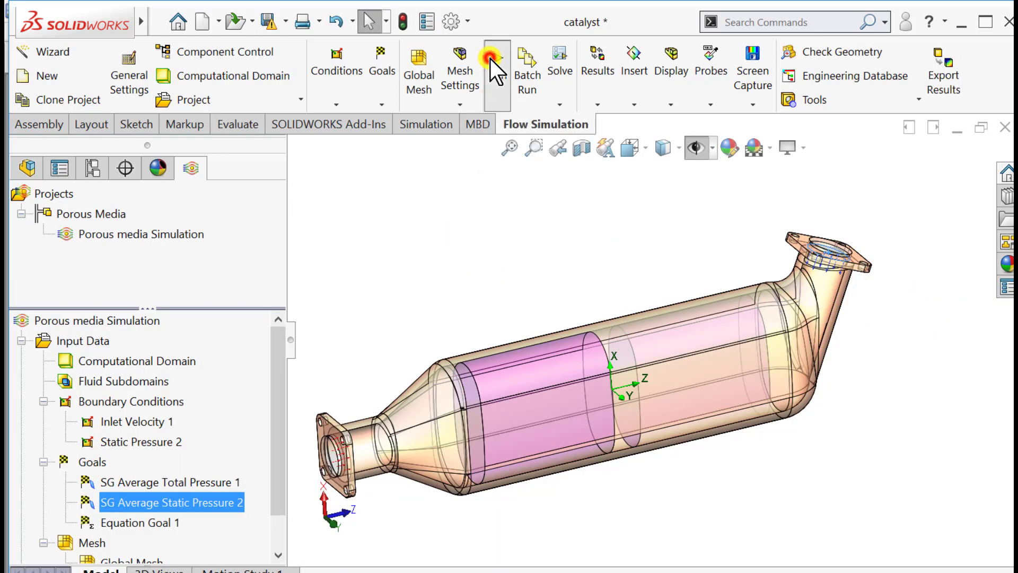
pyautogui.click(667, 206)
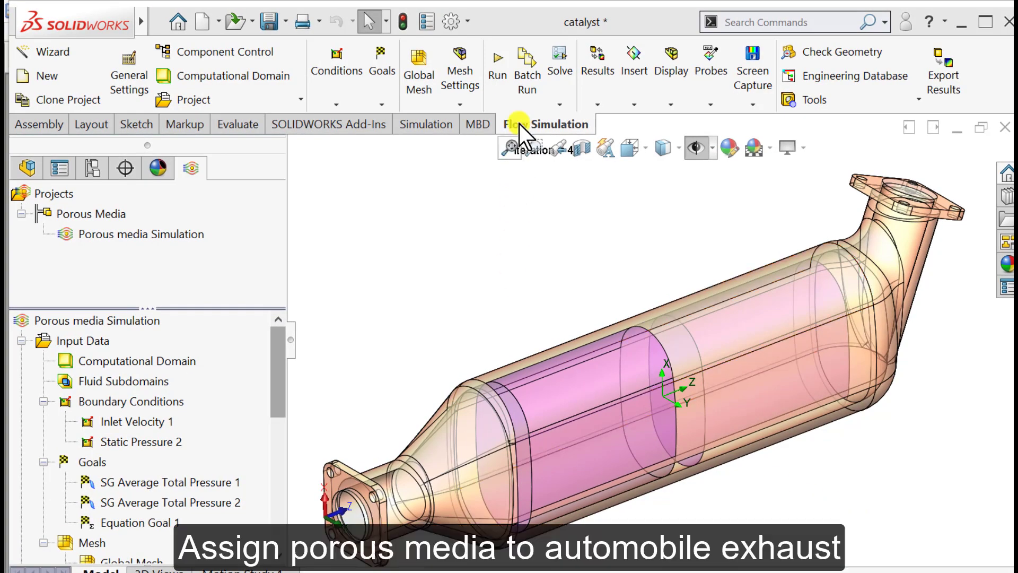
# Step: Start a Porous Medium condition and apply it to both monolith components of the catalyst
pyautogui.click(336, 104)
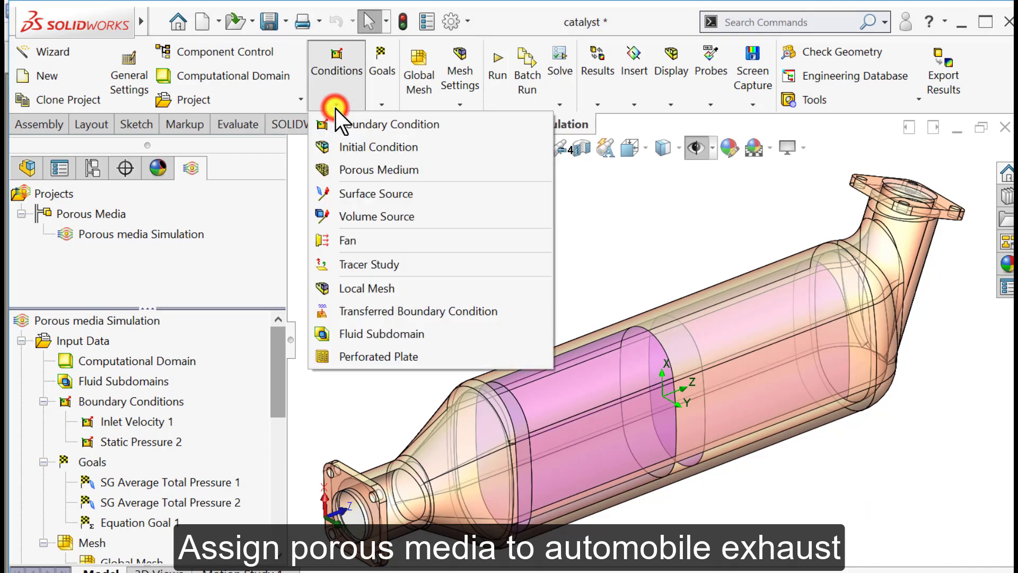
pyautogui.click(365, 171)
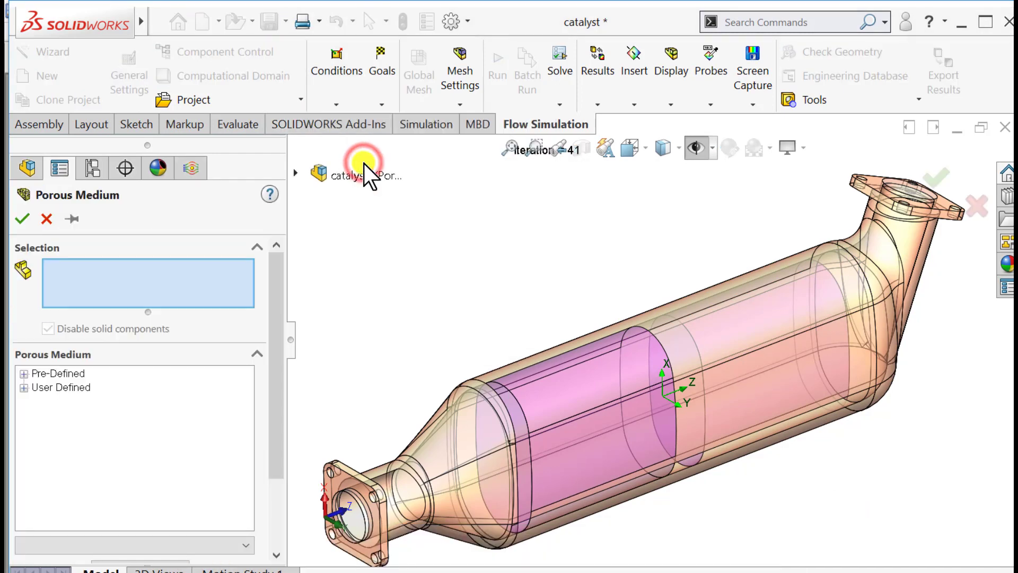
pyautogui.click(190, 169)
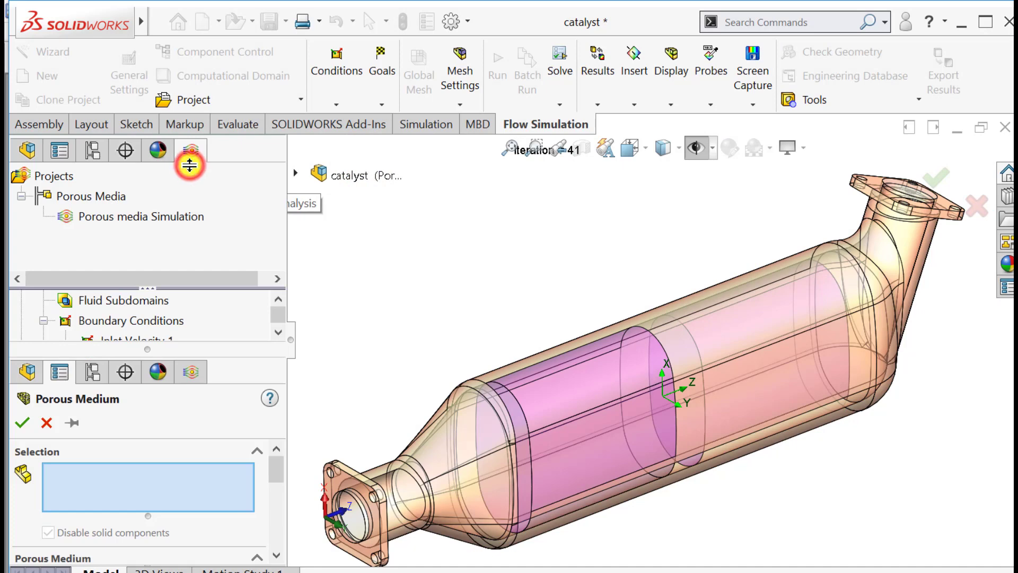
pyautogui.click(30, 154)
pyautogui.click(67, 278)
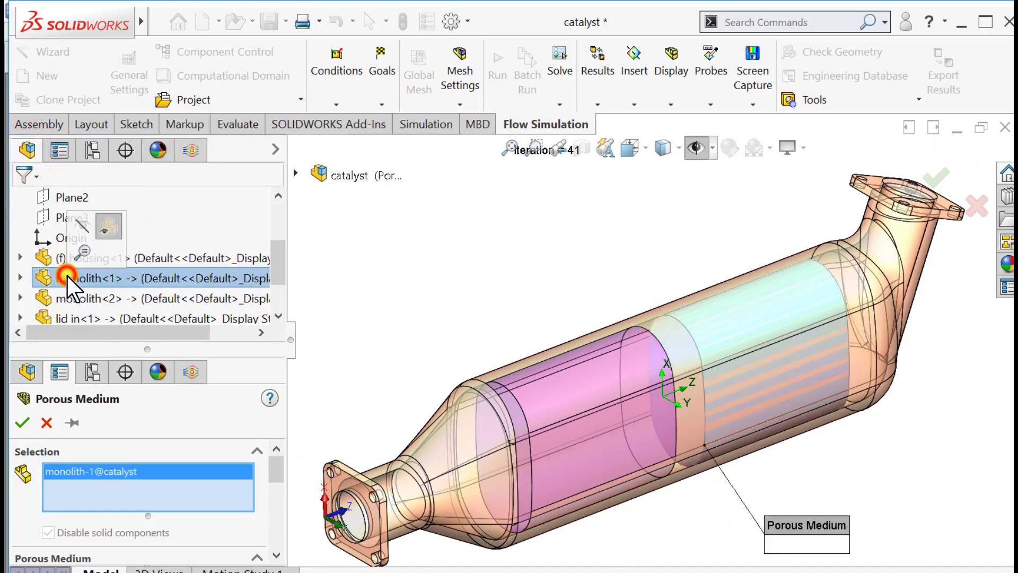
pyautogui.click(68, 298)
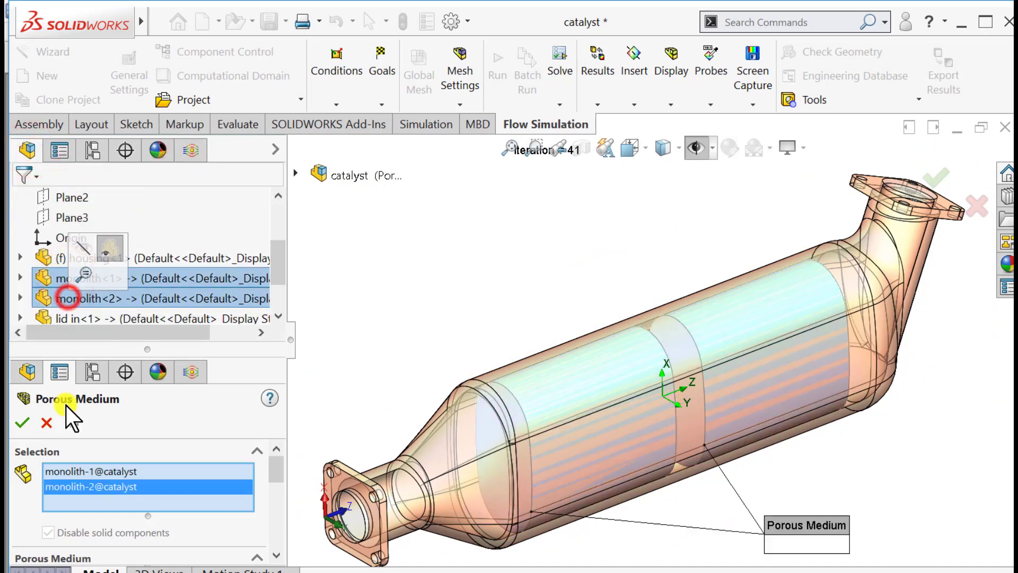
pyautogui.click(22, 423)
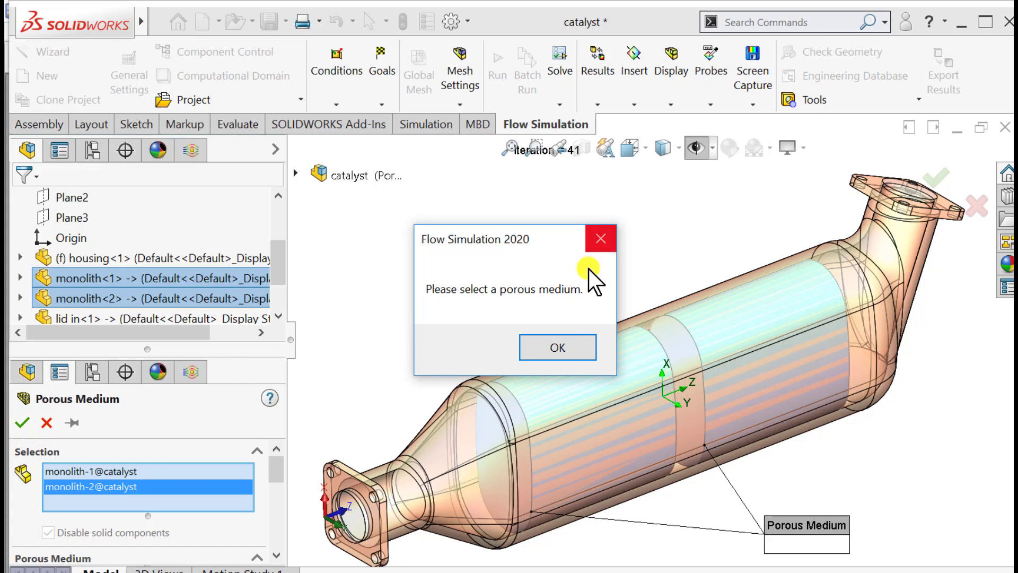
pyautogui.click(556, 346)
# Step: Assign the user-defined Isotropic1 medium to the selected monoliths and create the porous medium condition
pyautogui.moveTo(271, 471); pyautogui.dragTo(273, 495)
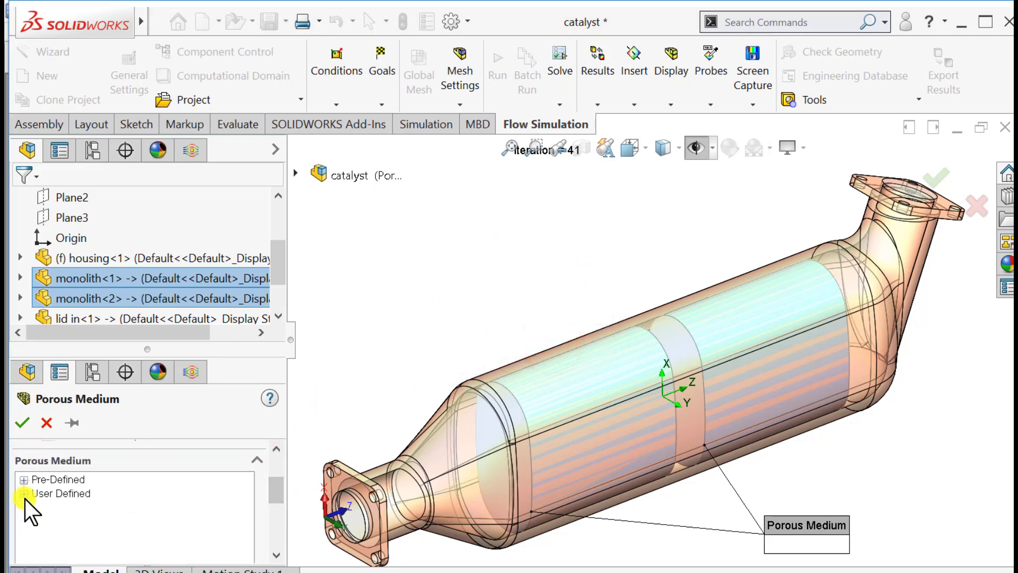
pyautogui.click(24, 494)
pyautogui.click(58, 521)
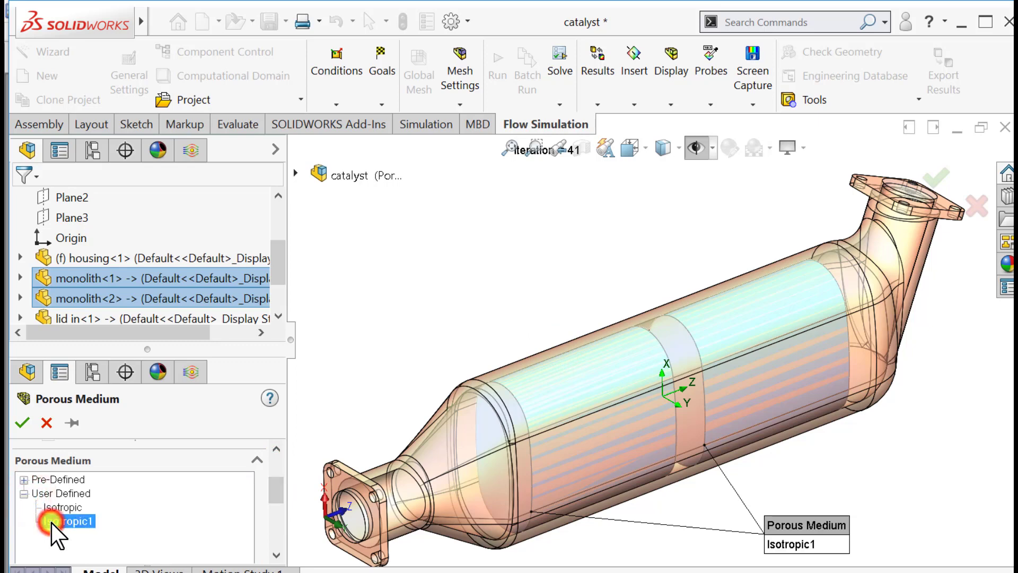
pyautogui.click(20, 422)
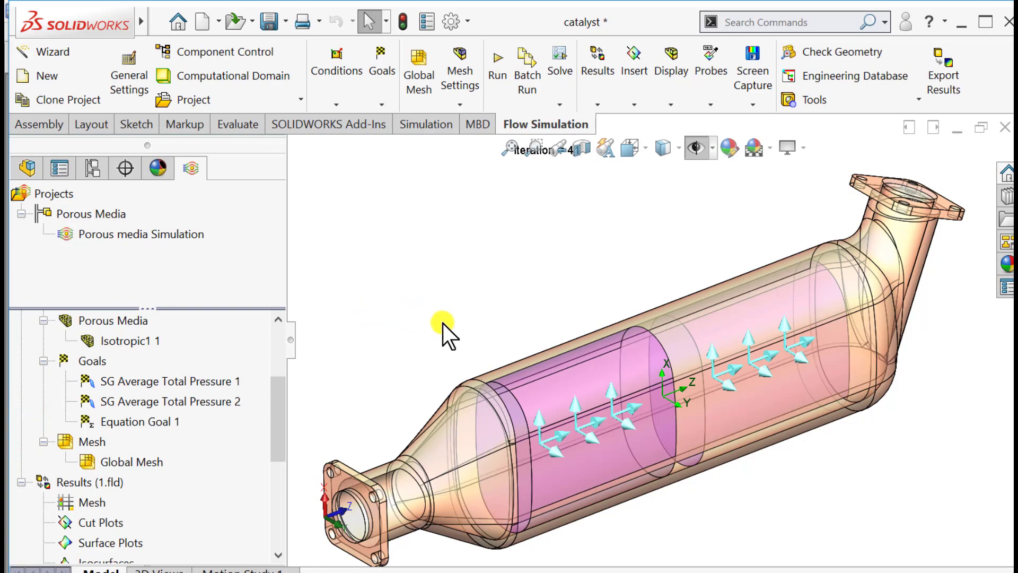
# Step: Run a new calculation on this computer using all cores, with the porous monoliths included and results loaded on completion
pyautogui.press('f')
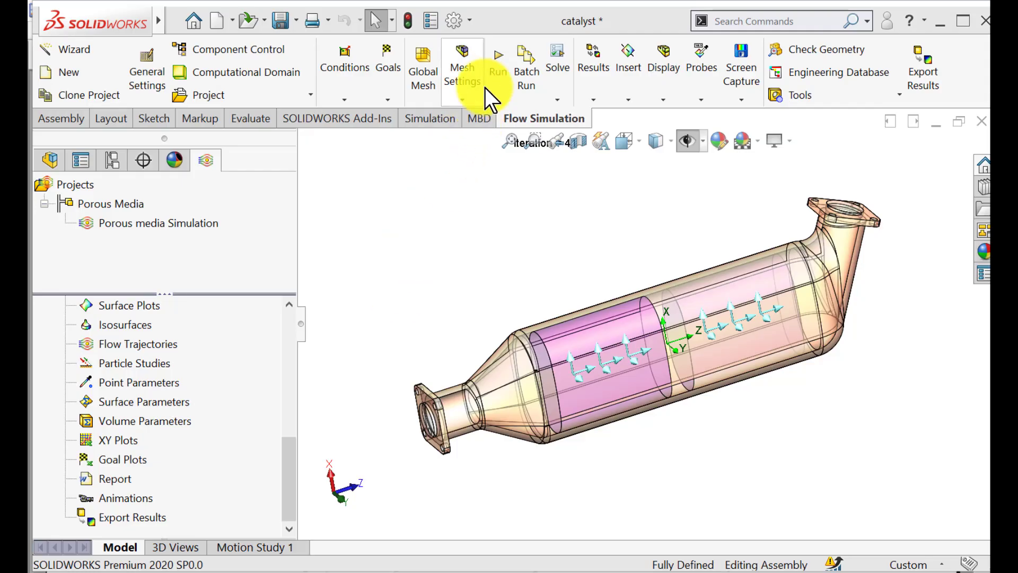
pyautogui.click(499, 67)
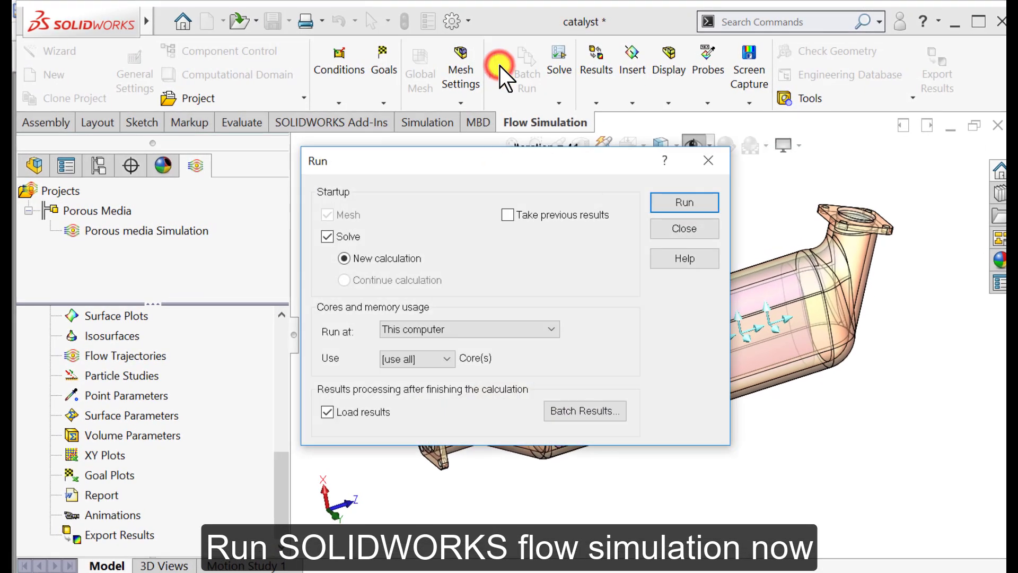
pyautogui.click(675, 204)
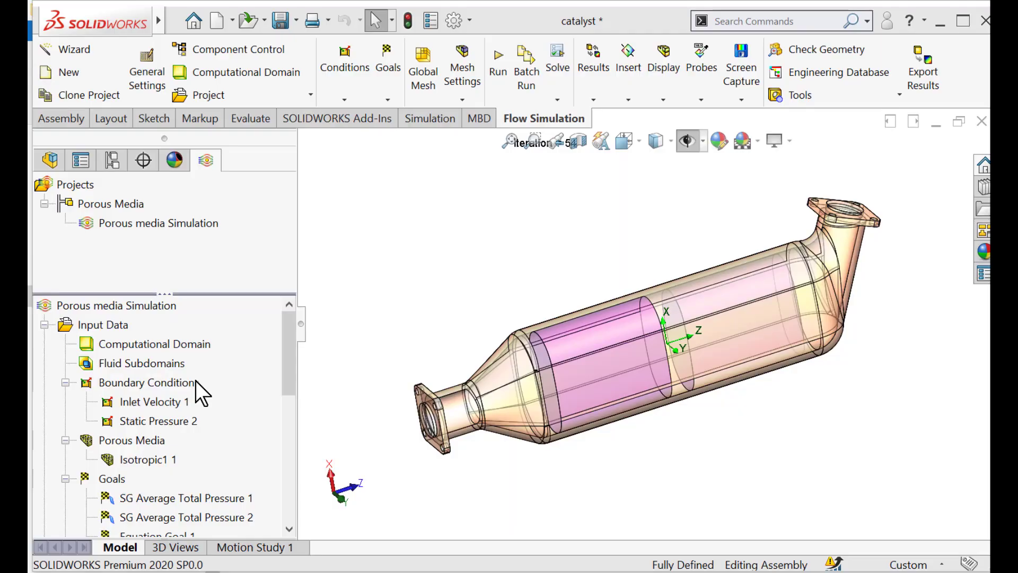
# Step: Insert a goal plot for Equation Goal 1 over iterations, show its summary of the pressure drop, and accept the plot
pyautogui.scroll(-6, 183, 390)
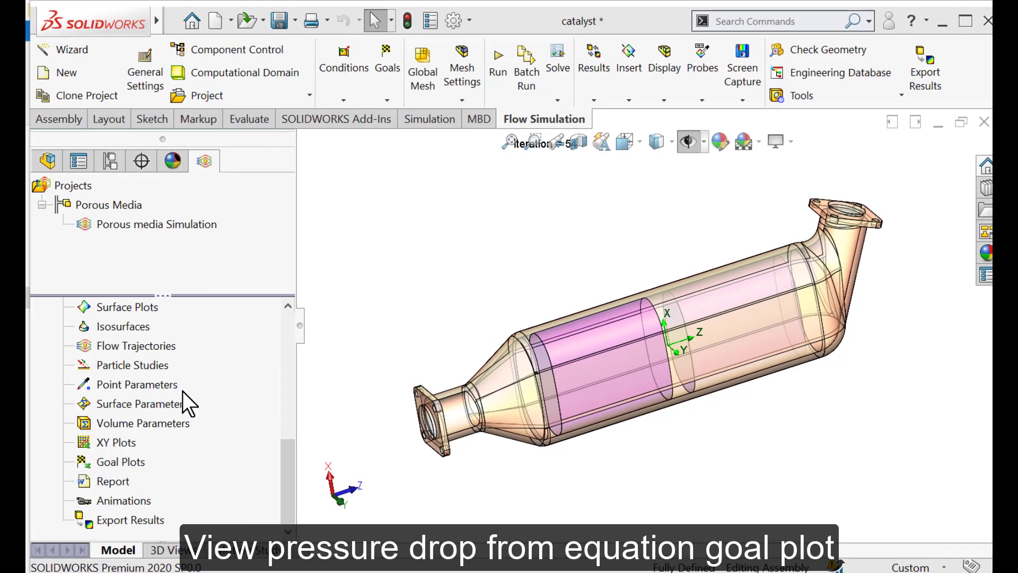
pyautogui.rightClick(112, 460)
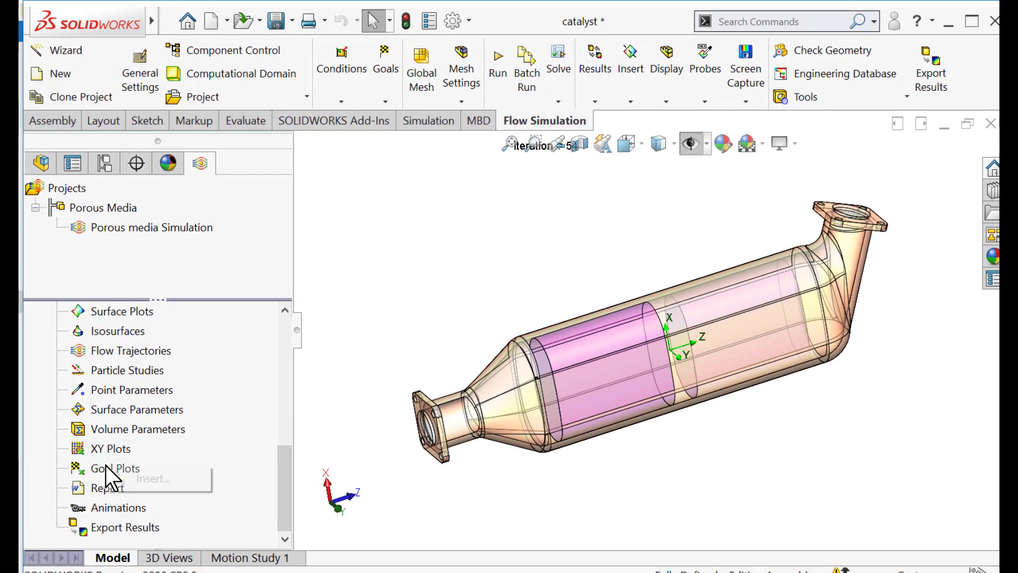
pyautogui.click(141, 477)
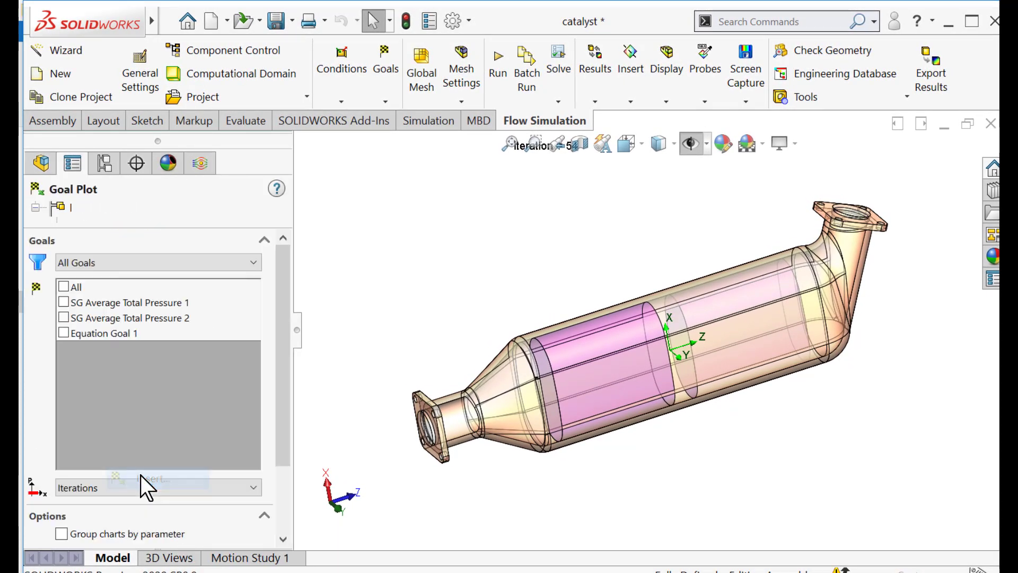
pyautogui.click(64, 333)
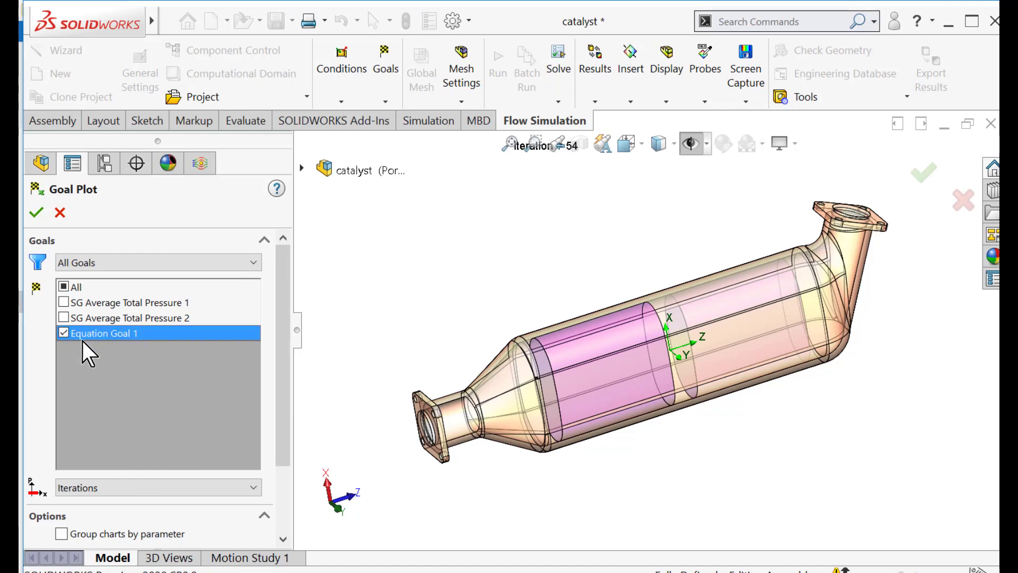
pyautogui.moveTo(286, 329); pyautogui.dragTo(283, 409)
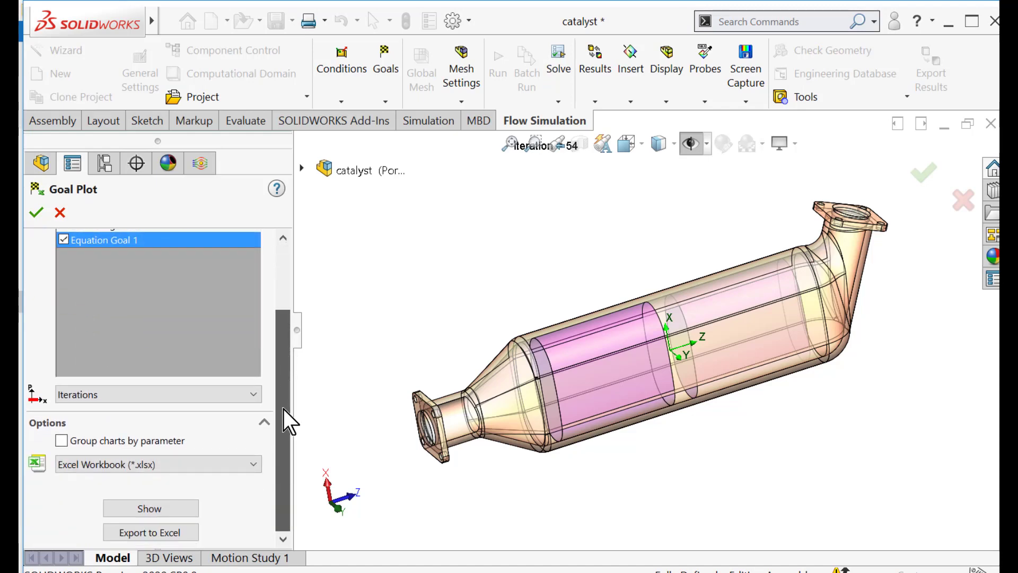
pyautogui.click(158, 504)
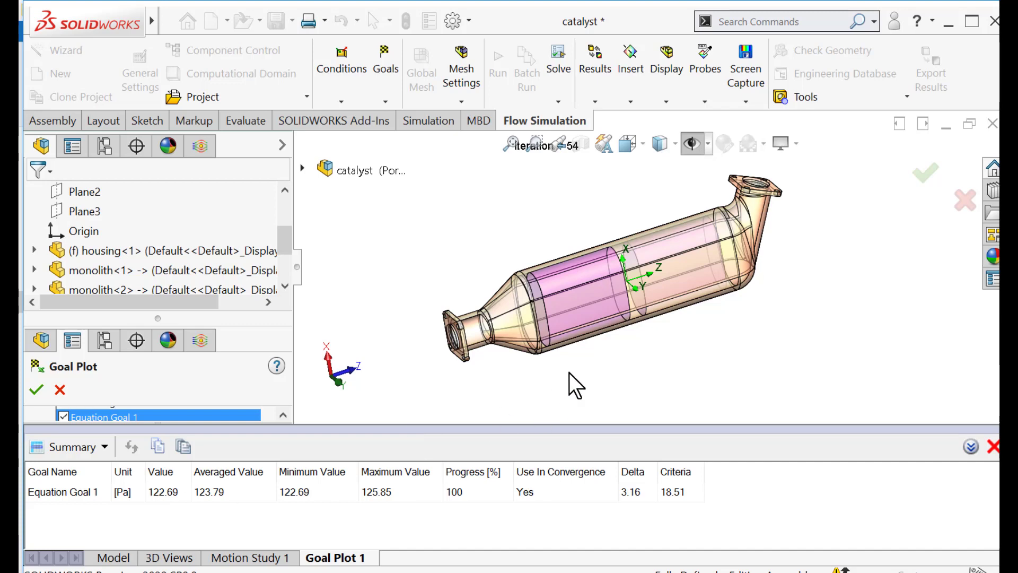
pyautogui.click(36, 389)
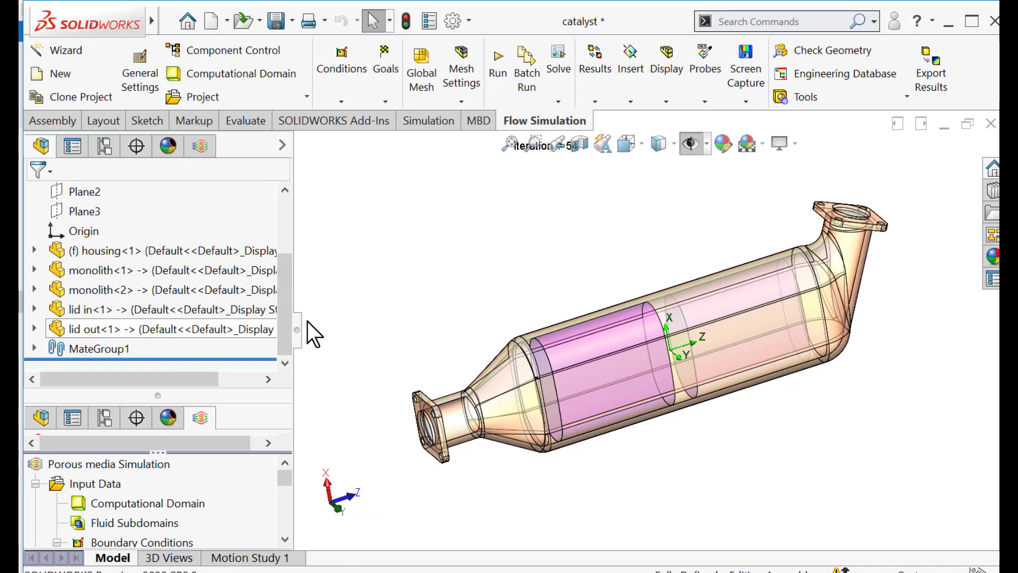
# Step: Show Goal Plot 1 in the graphics area to view the Equation Goal 1 pressure drop curve over iterations
pyautogui.scroll(-6, 95, 485)
pyautogui.scroll(2, 91, 499)
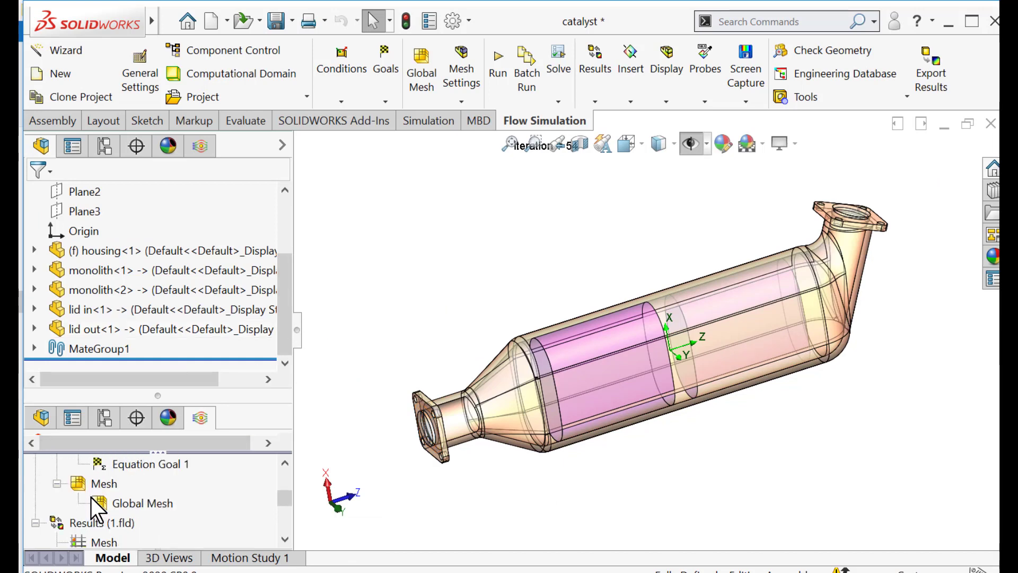
pyautogui.scroll(-4, 127, 492)
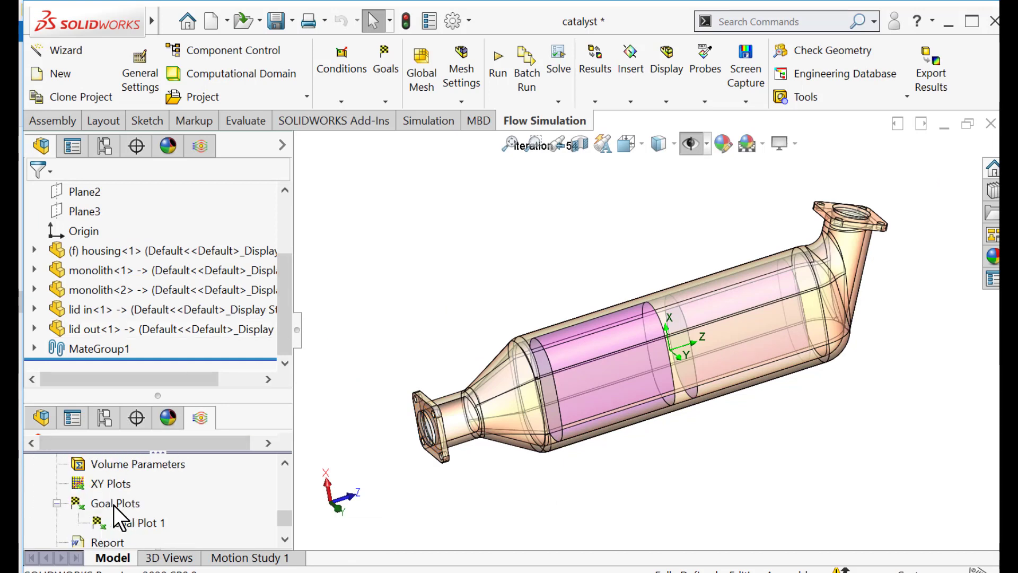
pyautogui.click(113, 523)
pyautogui.rightClick(113, 523)
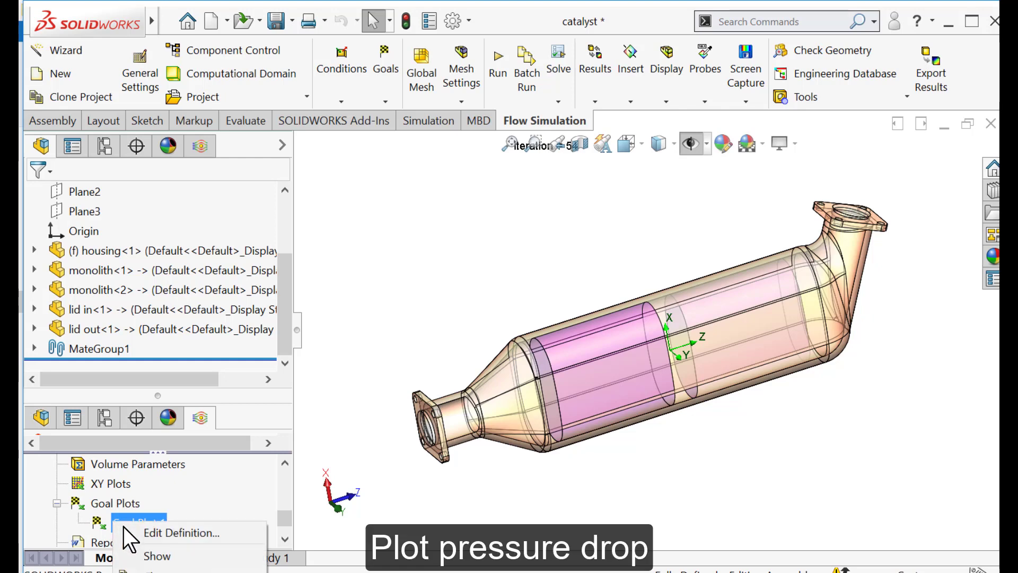
pyautogui.click(146, 555)
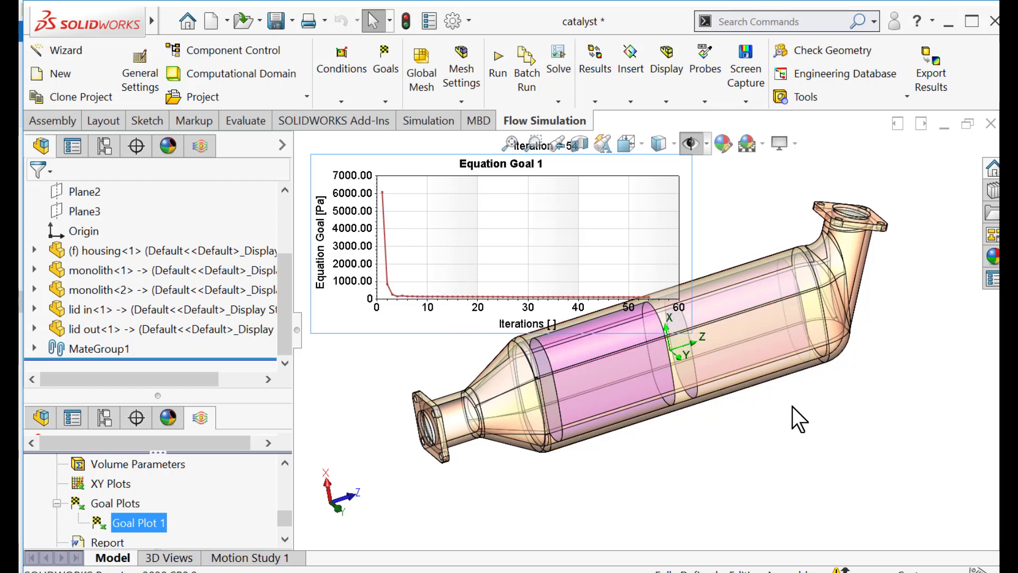
pyautogui.click(660, 409)
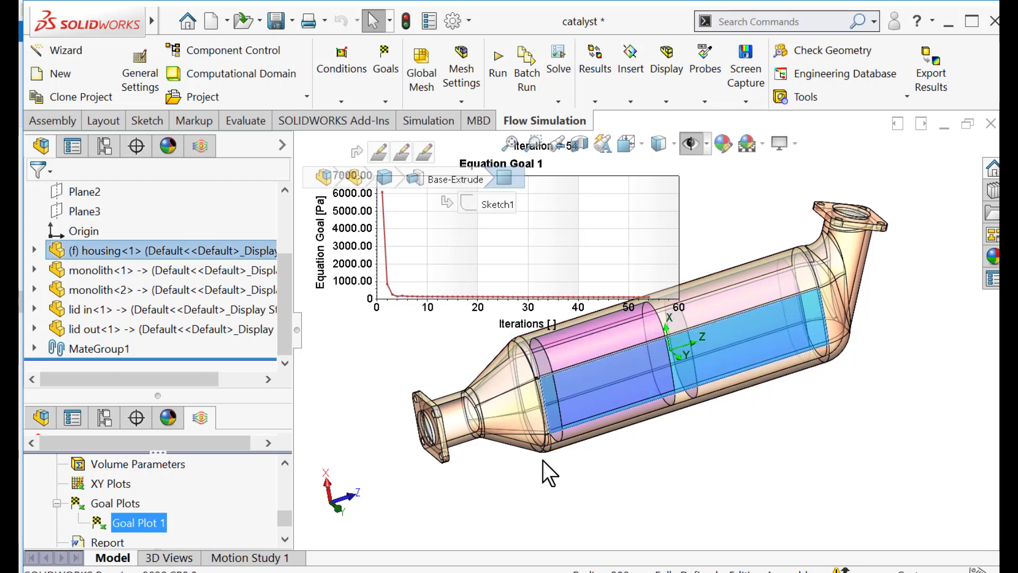
pyautogui.click(422, 345)
pyautogui.scroll(-3, 453, 330)
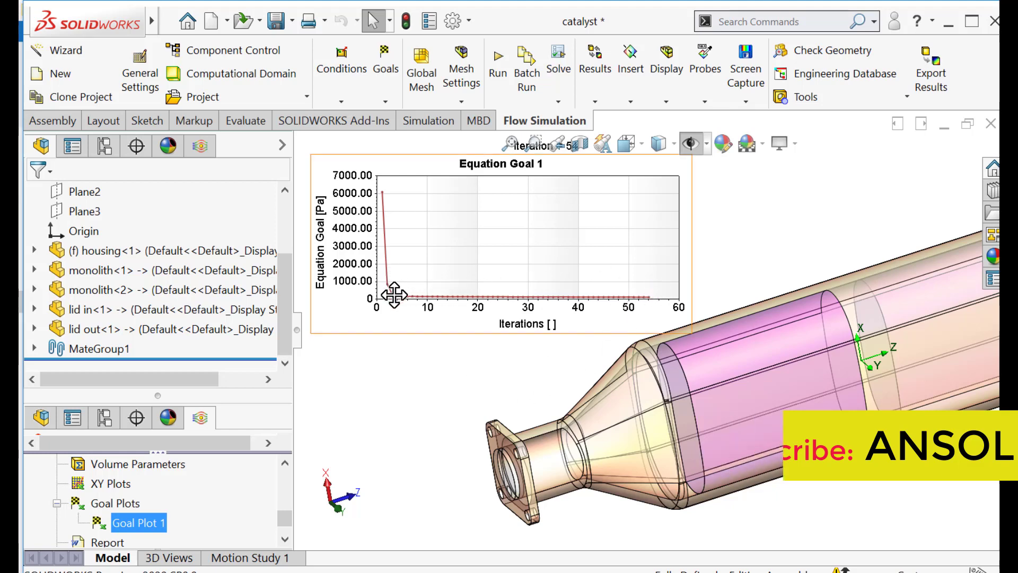
# Step: Edit the definition of Goal Plot 1 to use CPU time as its abscissa and accept the change
pyautogui.rightClick(131, 520)
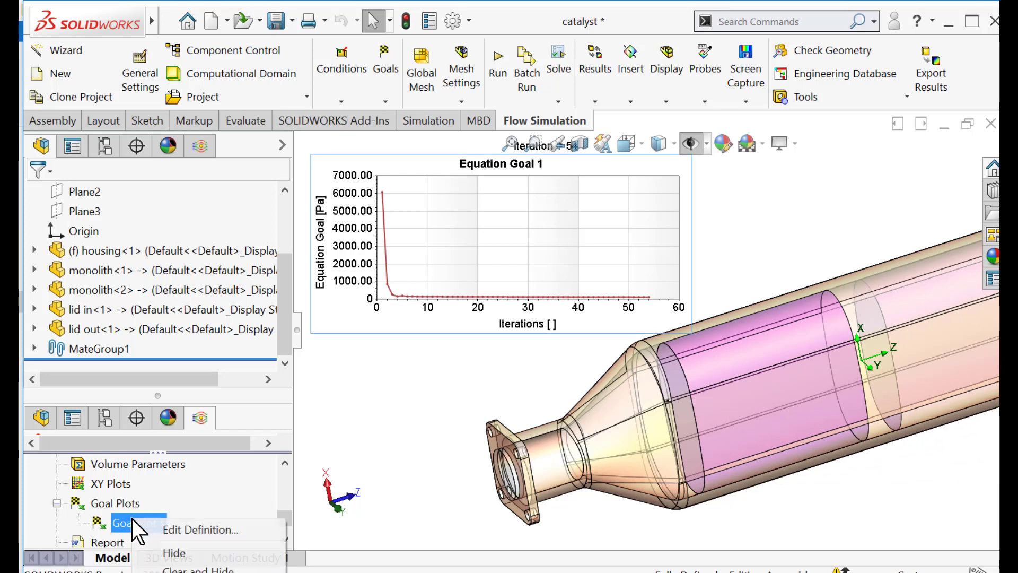
pyautogui.click(166, 527)
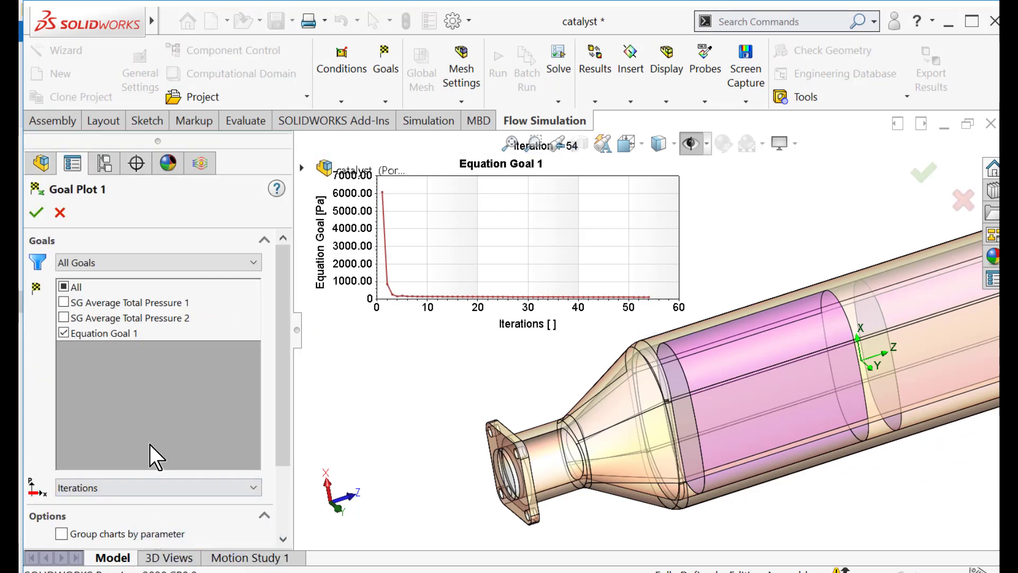
pyautogui.click(180, 485)
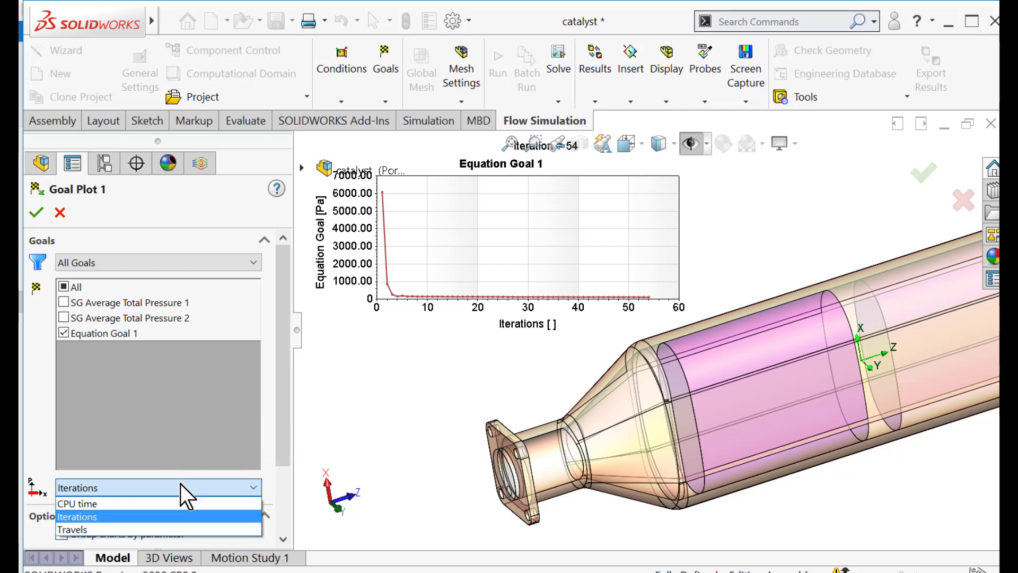
pyautogui.click(110, 502)
pyautogui.click(36, 213)
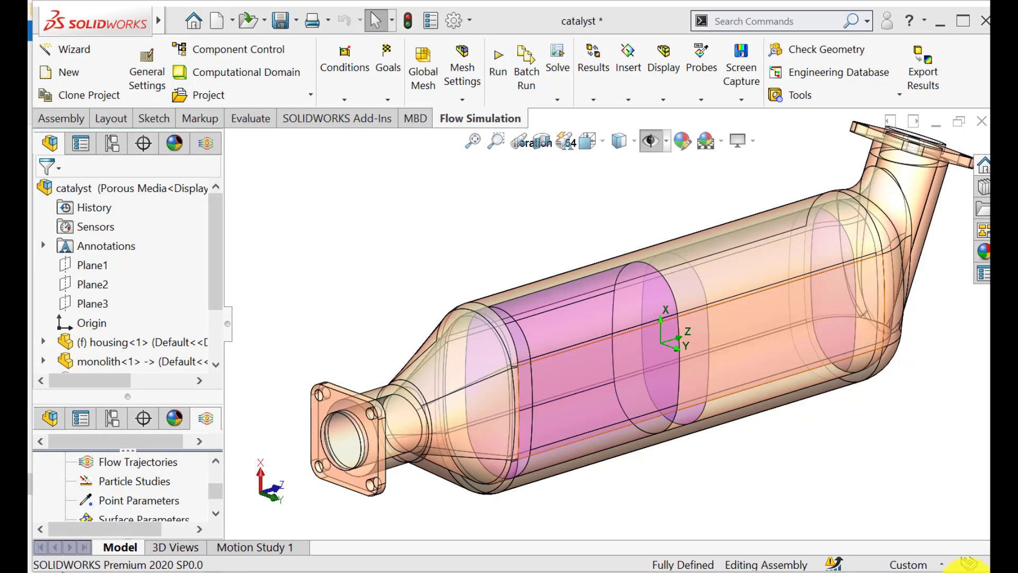
# Step: Start inserting a new flow trajectories plot in the results of the Porous media Simulation project
pyautogui.scroll(7, 91, 465)
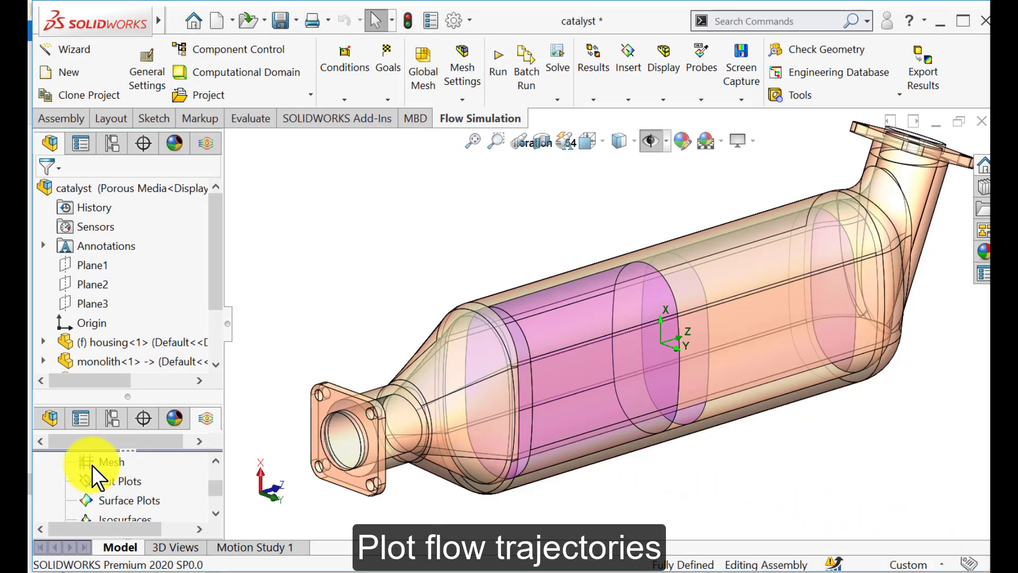
pyautogui.scroll(-4, 97, 474)
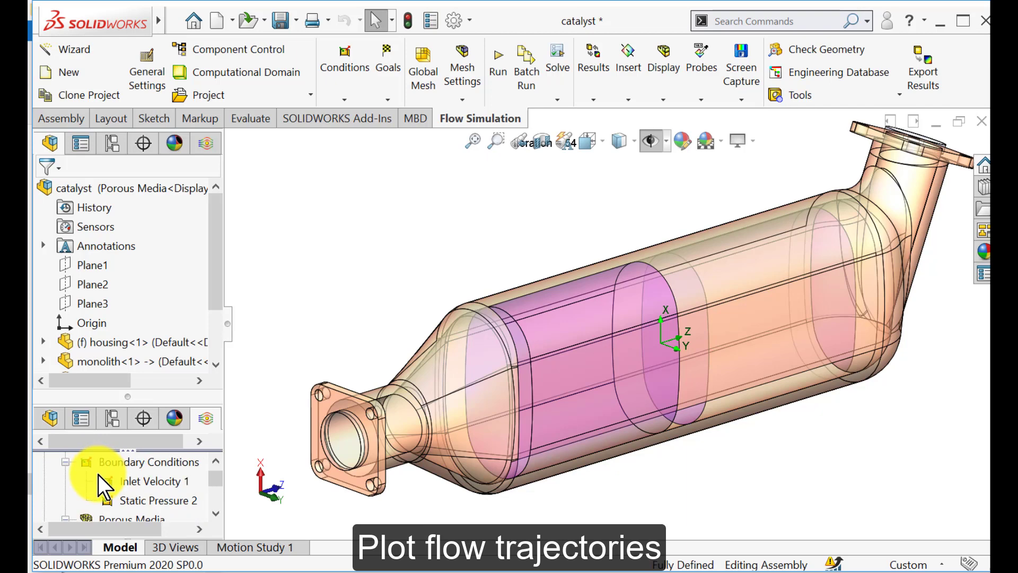
pyautogui.scroll(-4, 90, 488)
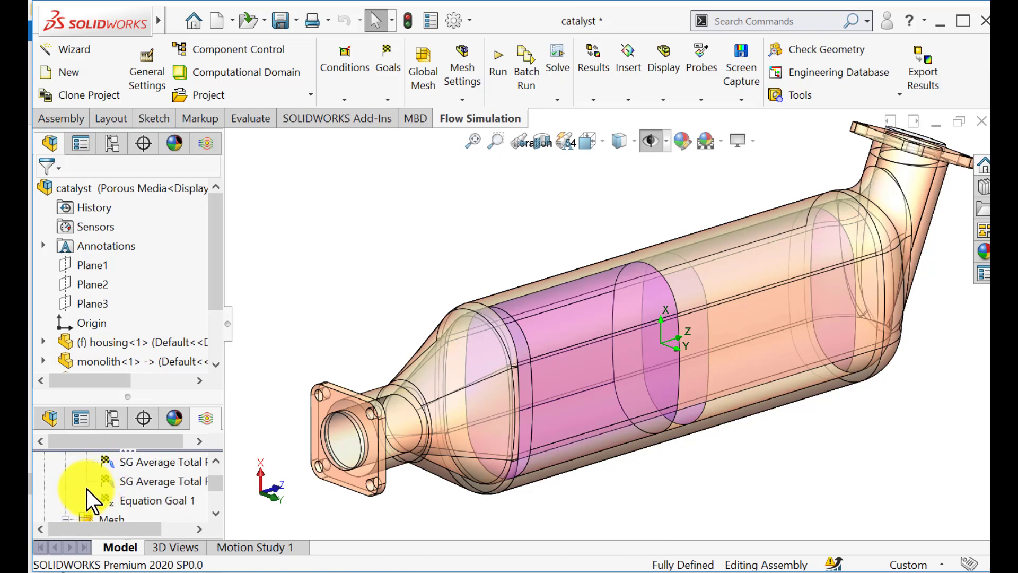
pyautogui.moveTo(143, 398); pyautogui.dragTo(141, 330)
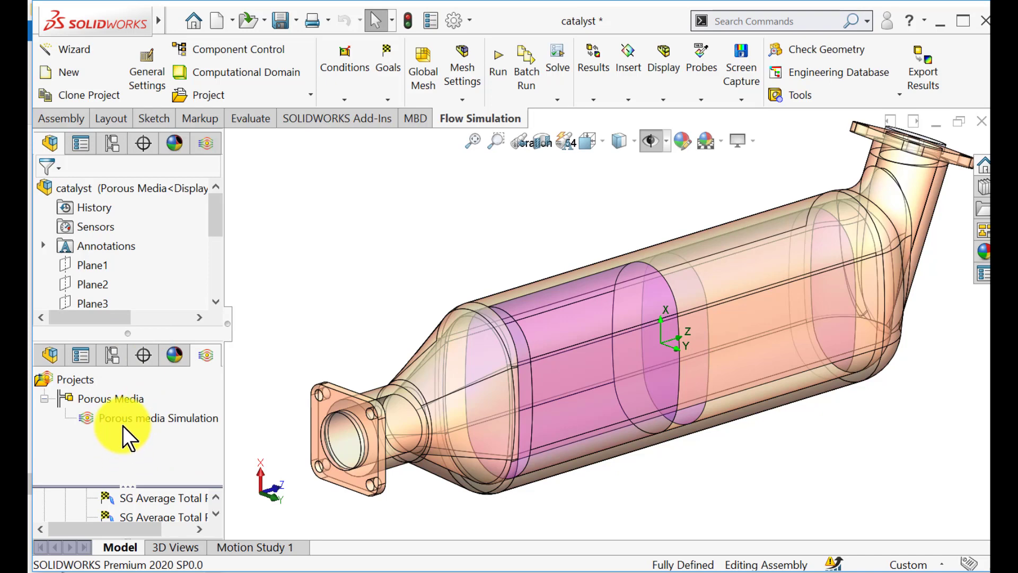
pyautogui.scroll(-3, 140, 517)
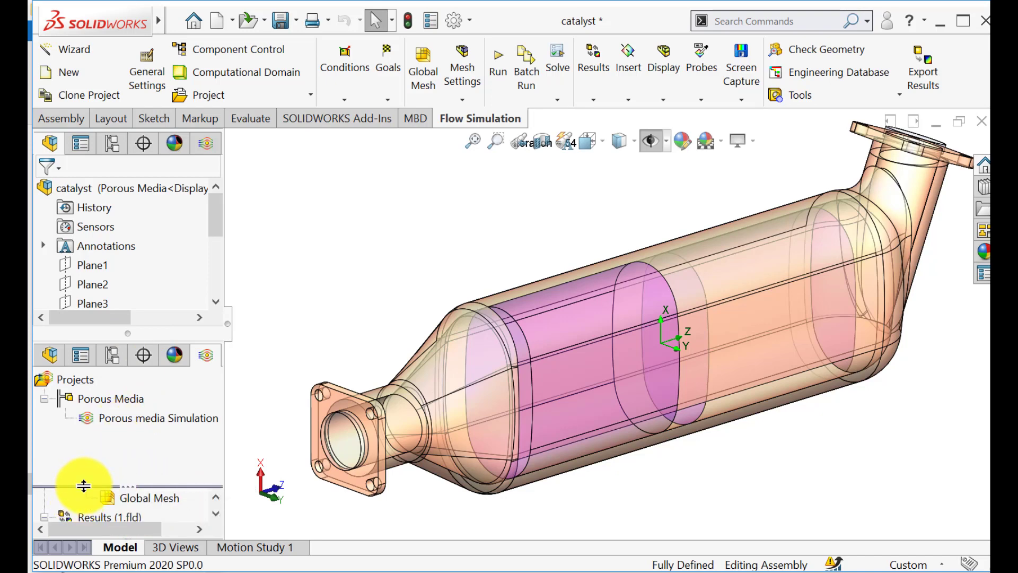
pyautogui.moveTo(83, 485); pyautogui.dragTo(90, 439)
pyautogui.scroll(-2, 111, 472)
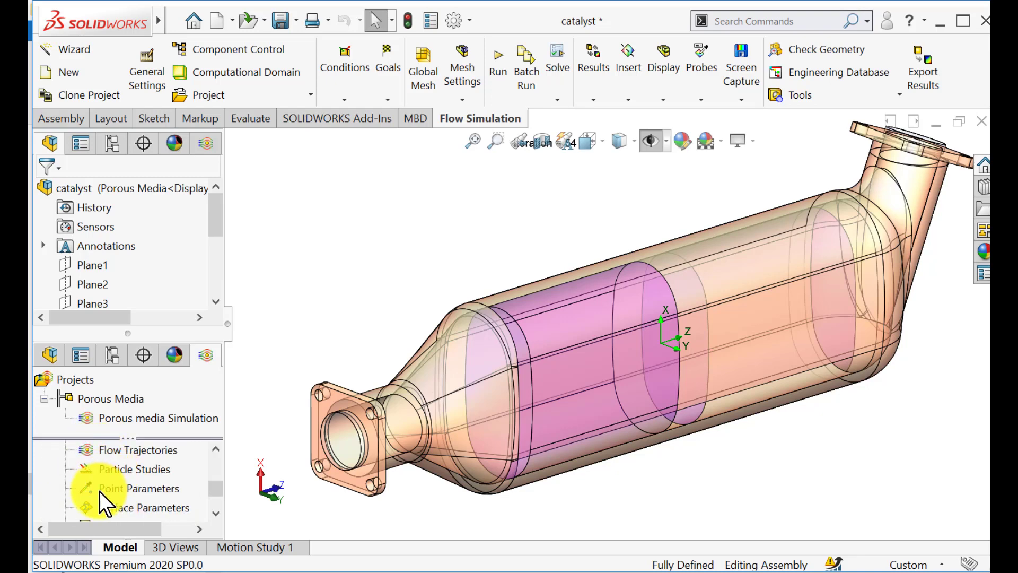
pyautogui.rightClick(122, 452)
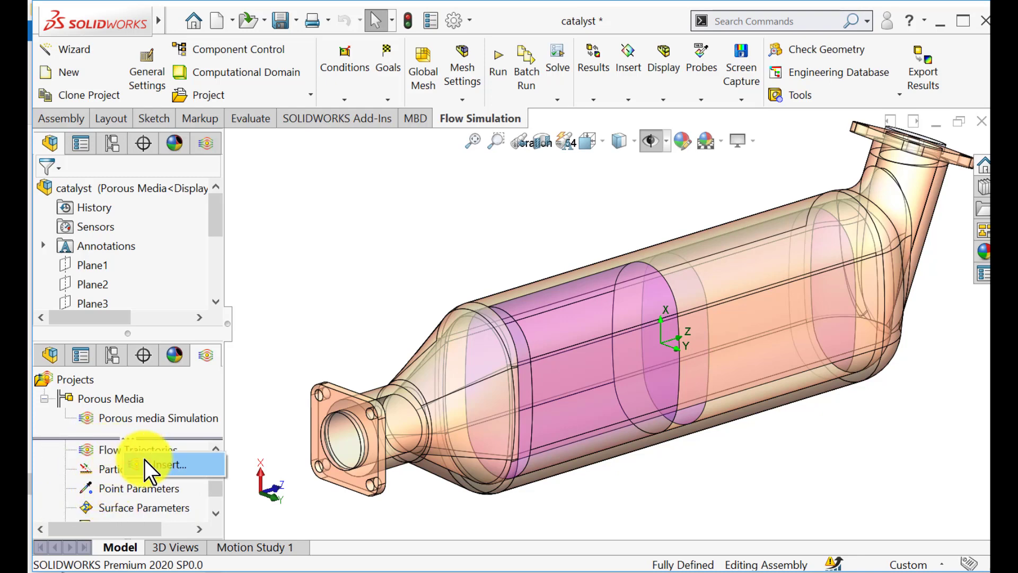
pyautogui.click(145, 460)
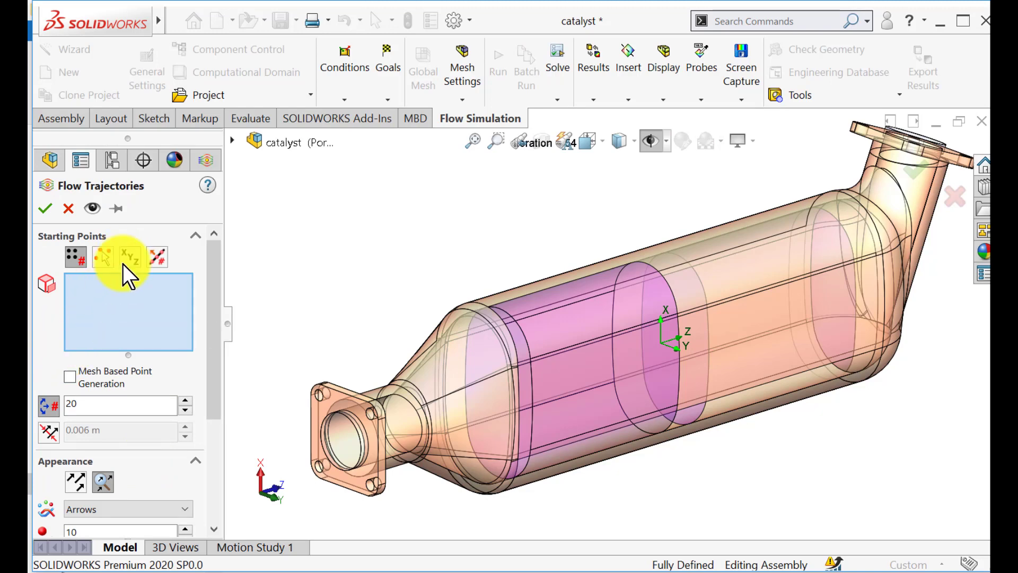
# Step: Use the lid face of the Inlet Velocity 1 boundary condition as the starting surface for the trajectories
pyautogui.click(208, 161)
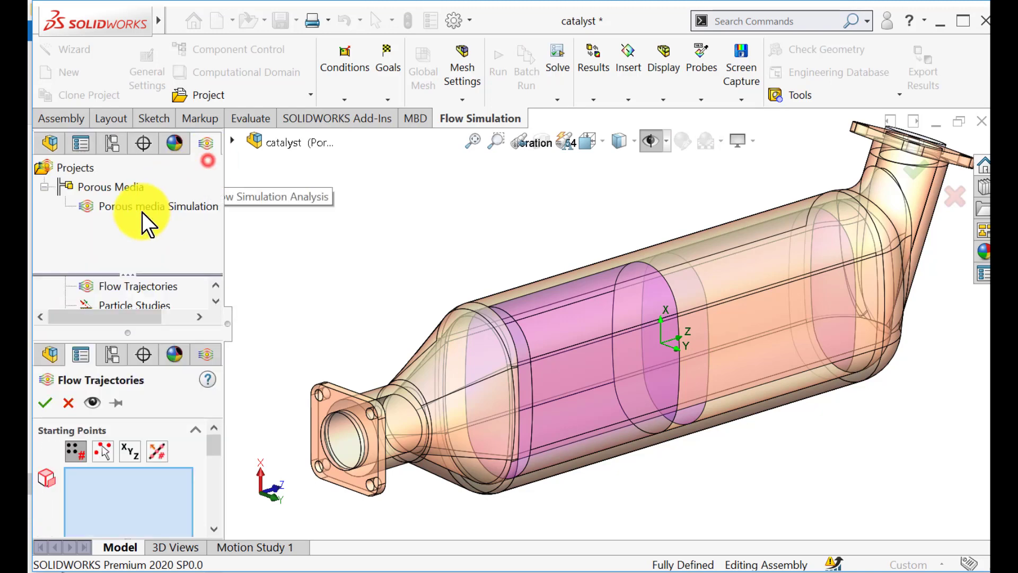
pyautogui.scroll(-1, 120, 290)
pyautogui.scroll(-1, 120, 289)
pyautogui.scroll(5, 120, 289)
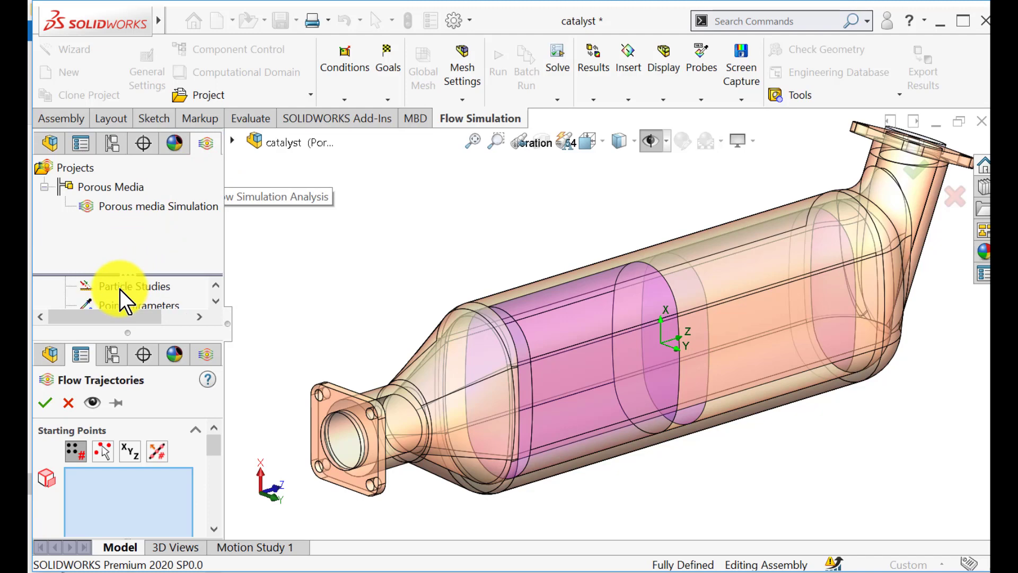
pyautogui.scroll(-1, 119, 289)
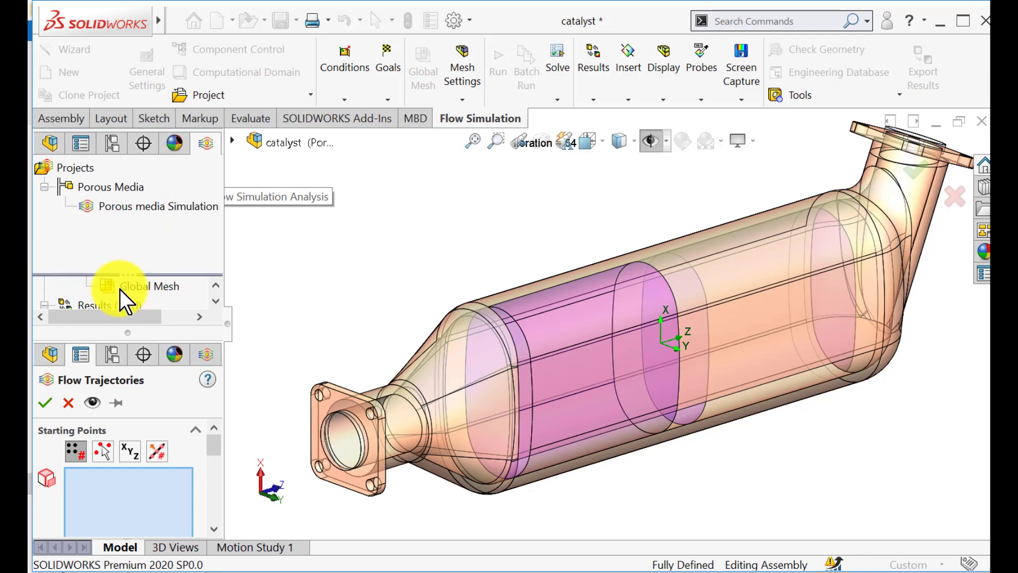
pyautogui.scroll(3, 119, 290)
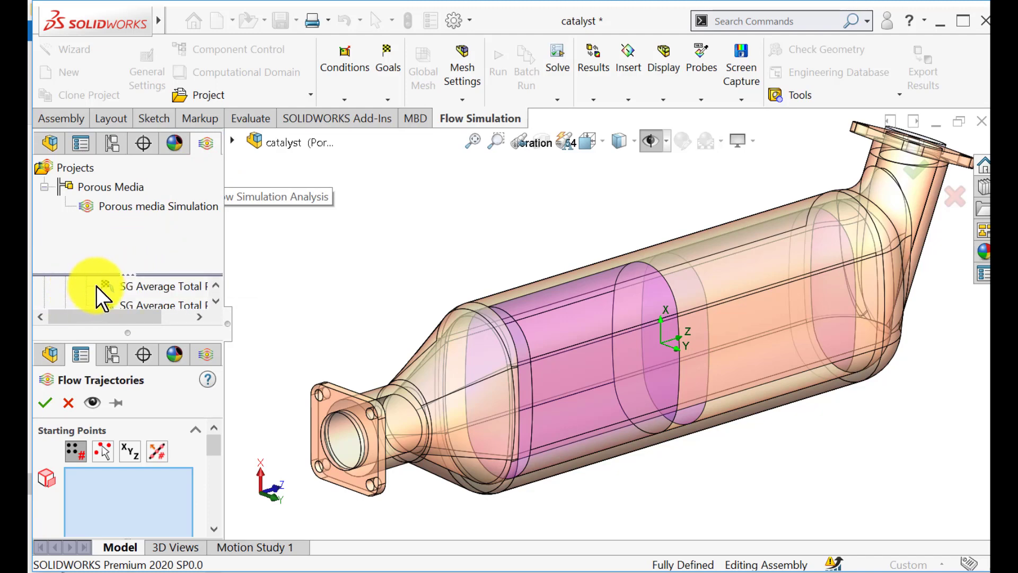
pyautogui.moveTo(177, 274); pyautogui.dragTo(177, 224)
pyautogui.scroll(5, 148, 262)
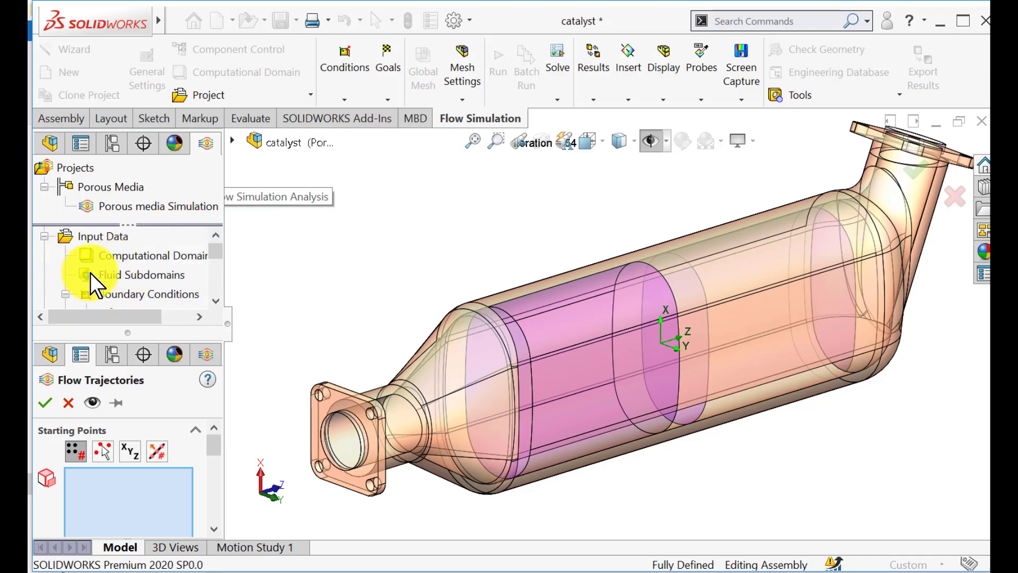
pyautogui.scroll(-1, 85, 273)
pyautogui.click(145, 256)
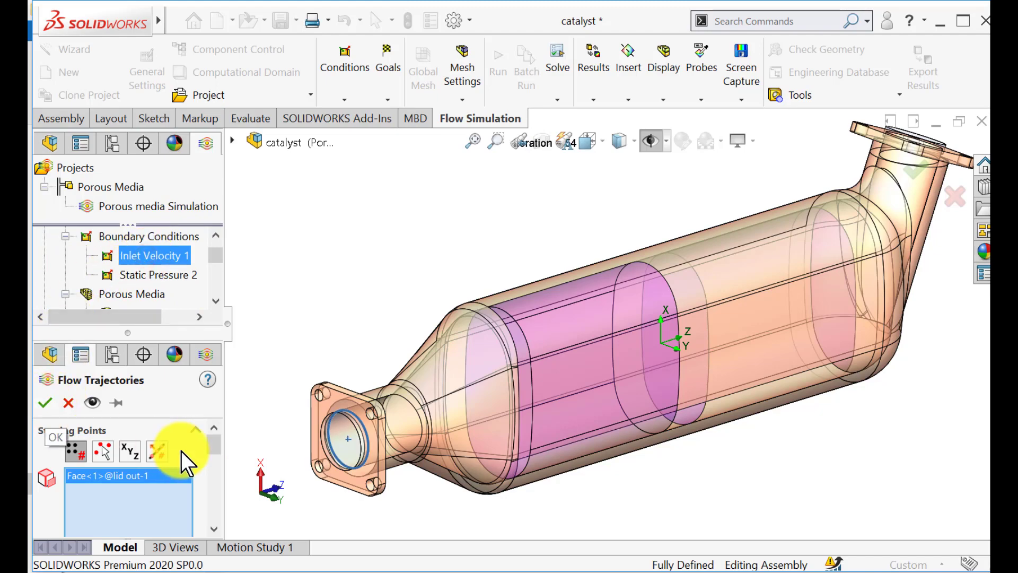
# Step: Set the number of trajectory starting points to 50
pyautogui.moveTo(210, 446); pyautogui.dragTo(210, 469)
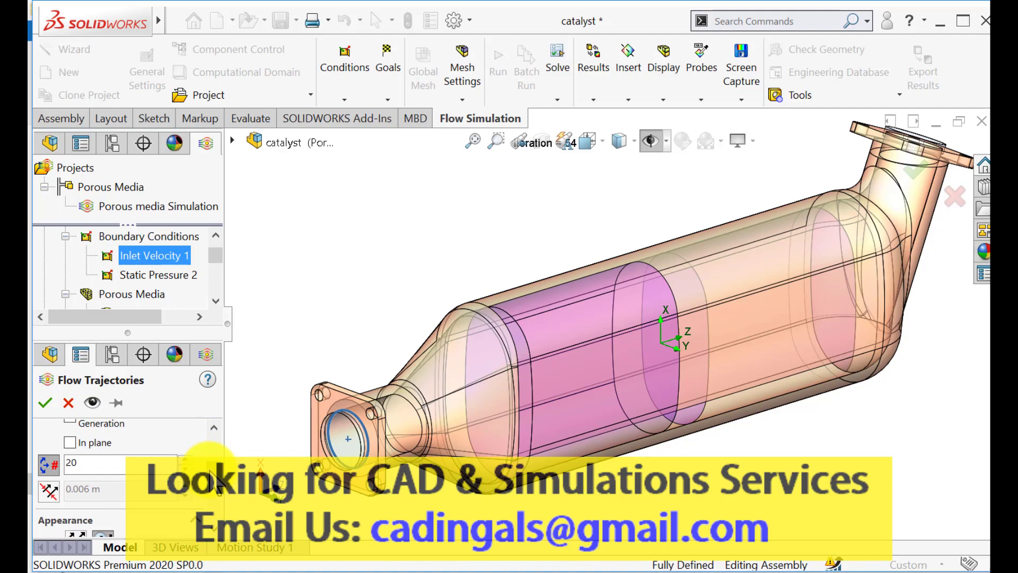
pyautogui.click(95, 465)
pyautogui.write('50')
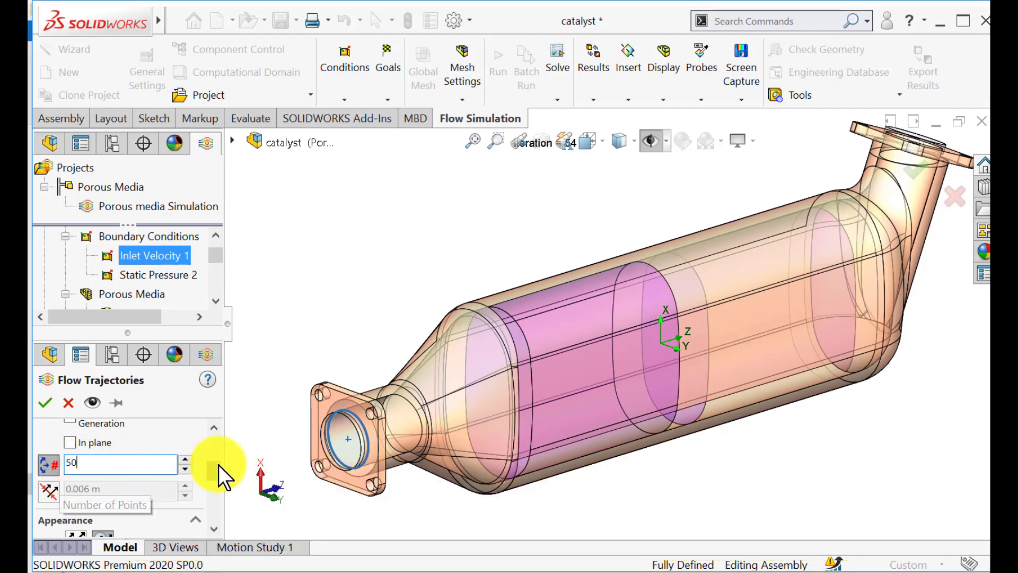
# Step: Switch to static trajectories drawn as pipes and create the plot, coloured by Velocity (X)
pyautogui.moveTo(216, 467); pyautogui.dragTo(216, 475)
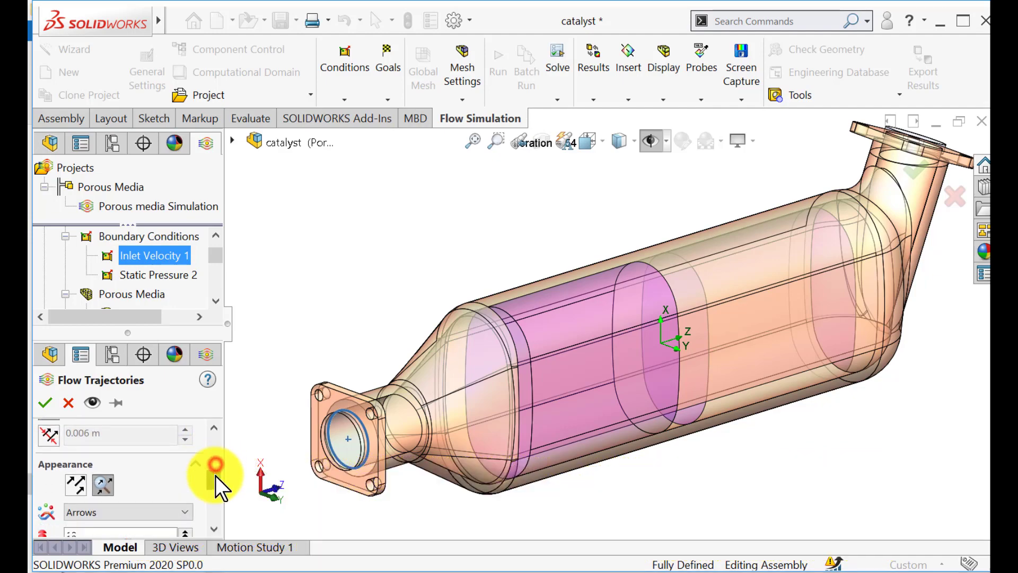
pyautogui.click(76, 473)
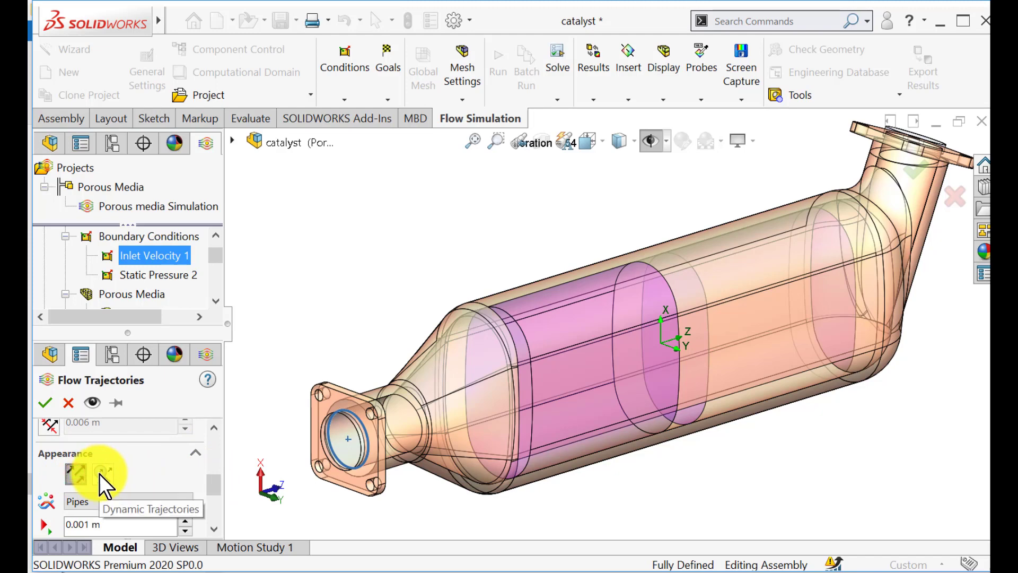
pyautogui.moveTo(215, 486); pyautogui.dragTo(213, 495)
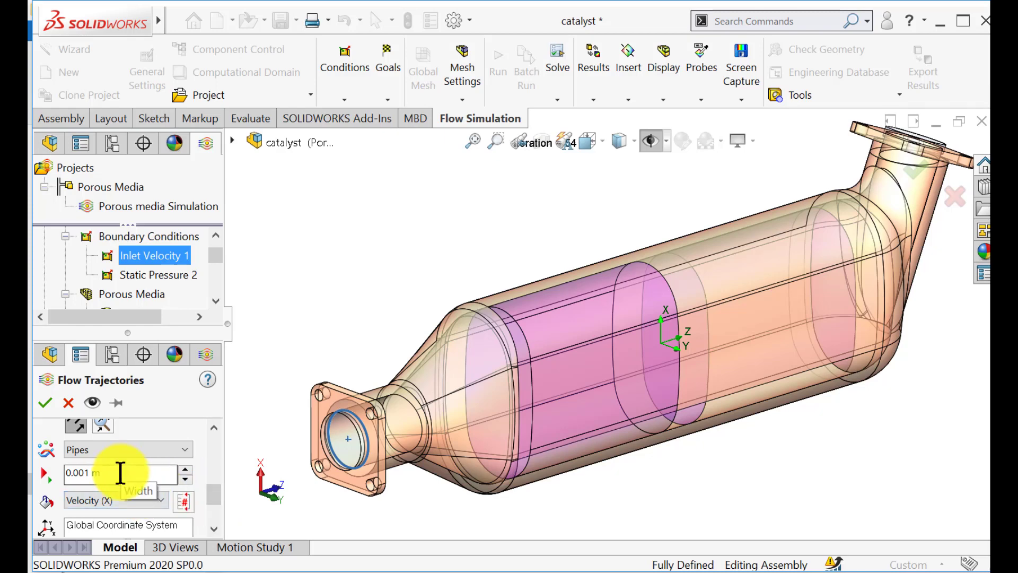
pyautogui.click(45, 403)
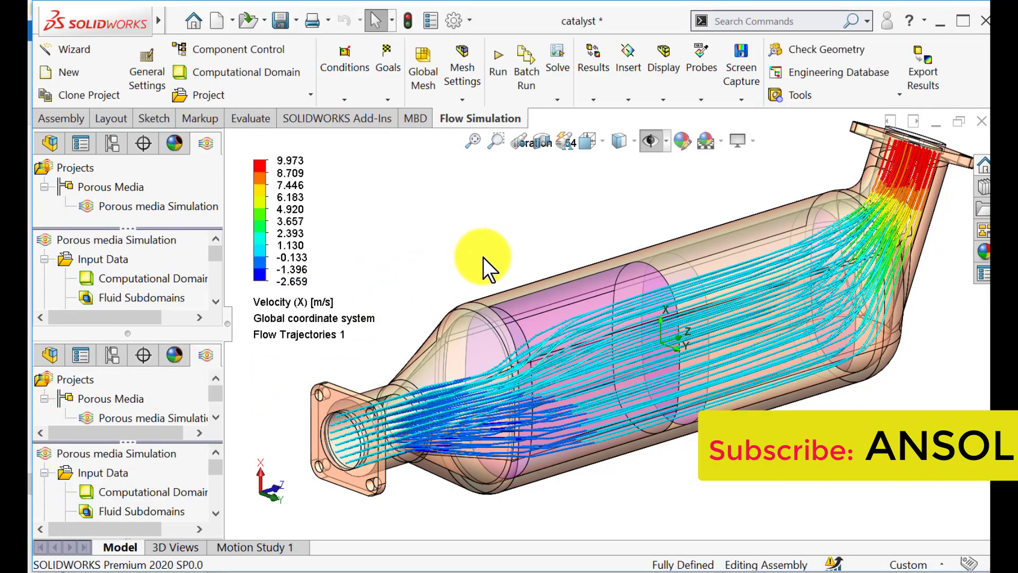
pyautogui.moveTo(482, 257); pyautogui.dragTo(487, 262, button='middle')
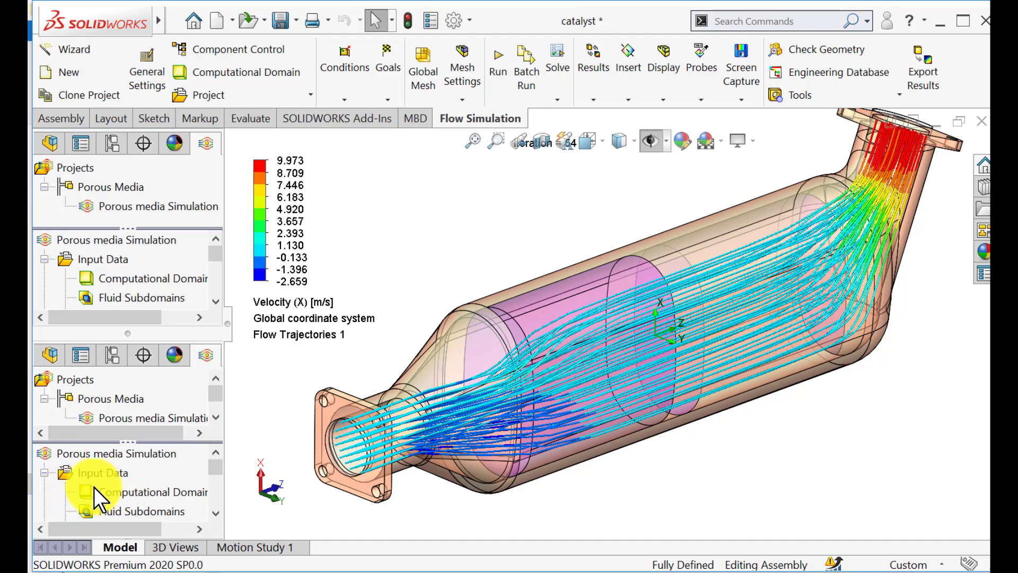
# Step: Play the flow animation of the static pipe trajectories in Flow Trajectories 1
pyautogui.scroll(-3, 100, 488)
pyautogui.scroll(-3, 100, 488)
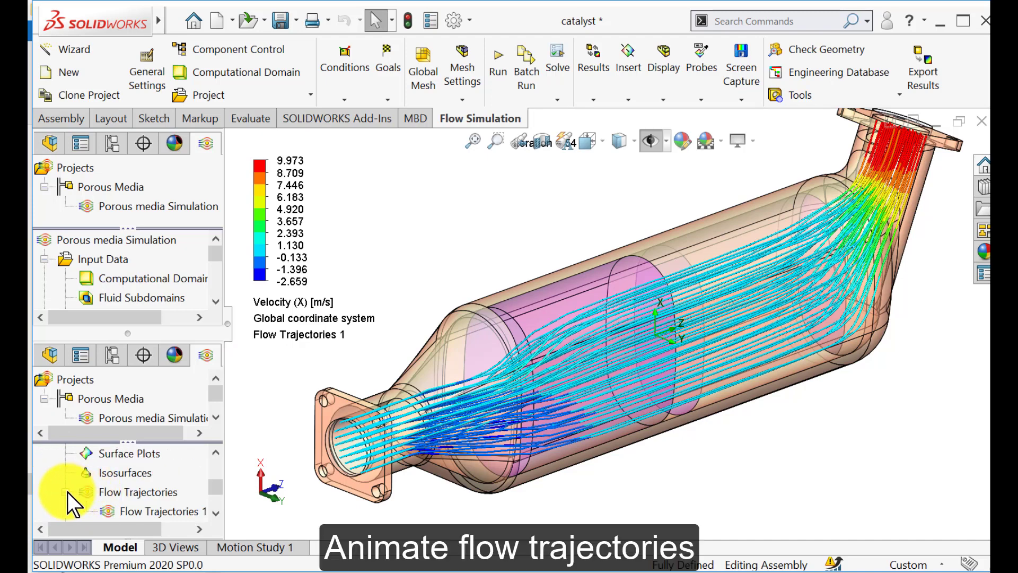
pyautogui.rightClick(117, 509)
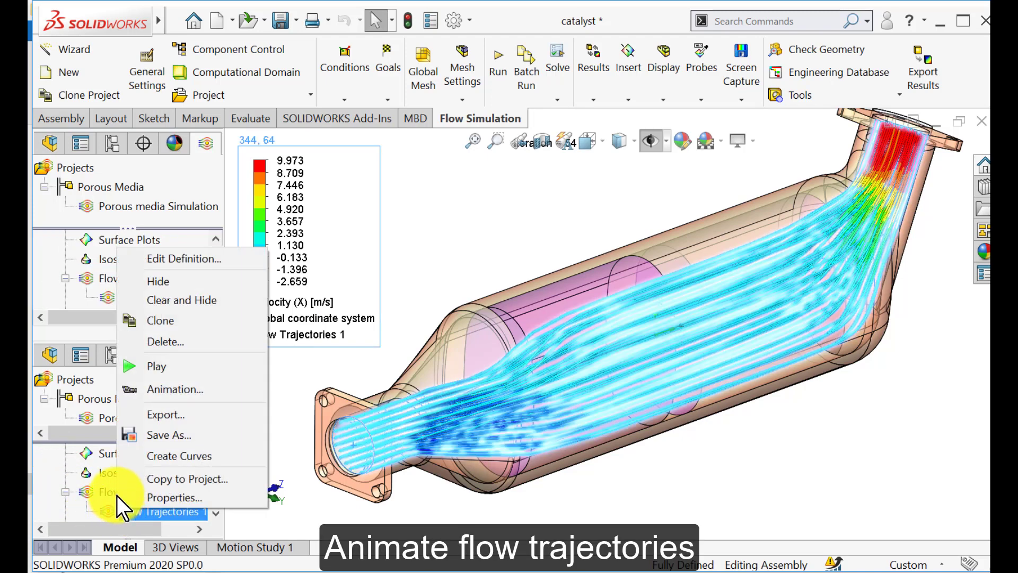
pyautogui.click(150, 367)
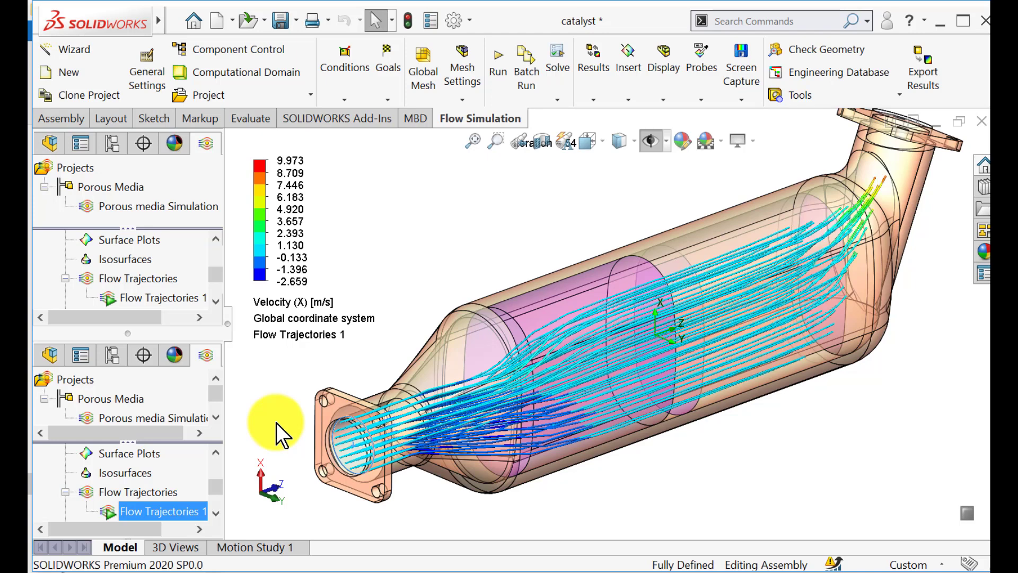
# Step: Edit the definition of Flow Trajectories 1 to use dynamic trajectories drawn as spheres
pyautogui.rightClick(148, 513)
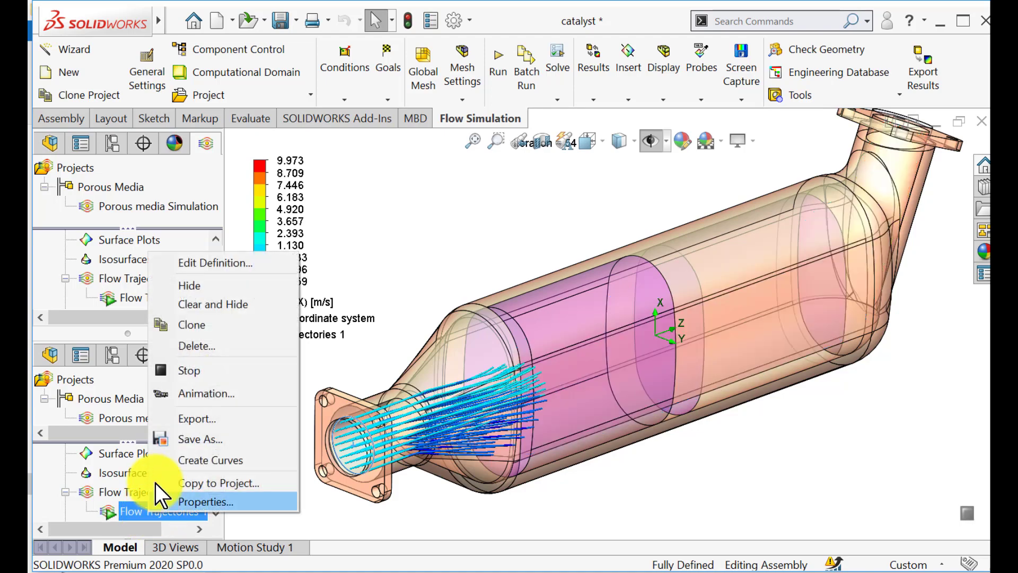
pyautogui.click(193, 262)
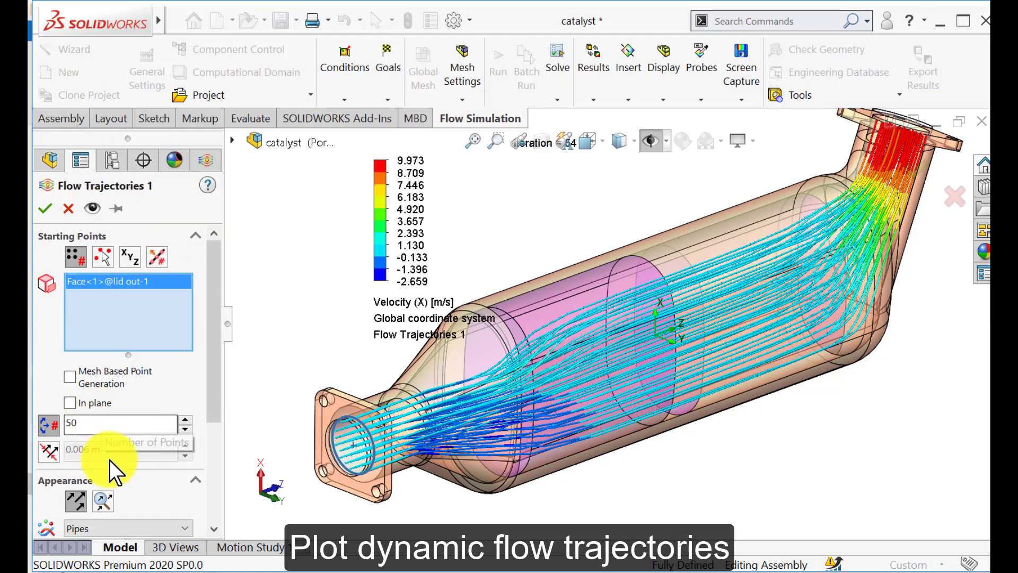
pyautogui.click(100, 497)
pyautogui.moveTo(214, 397); pyautogui.dragTo(213, 451)
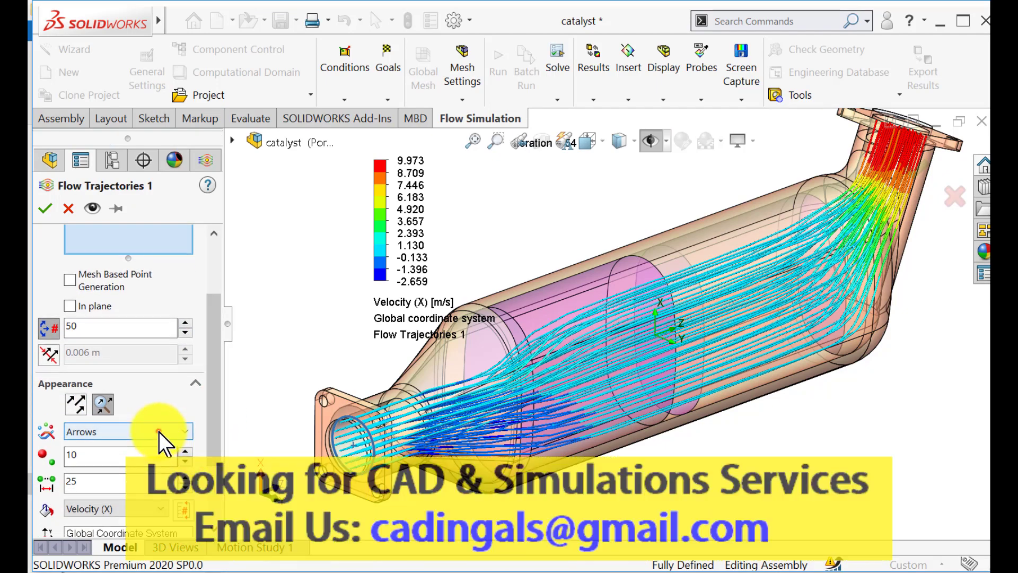
pyautogui.click(158, 432)
pyautogui.click(101, 460)
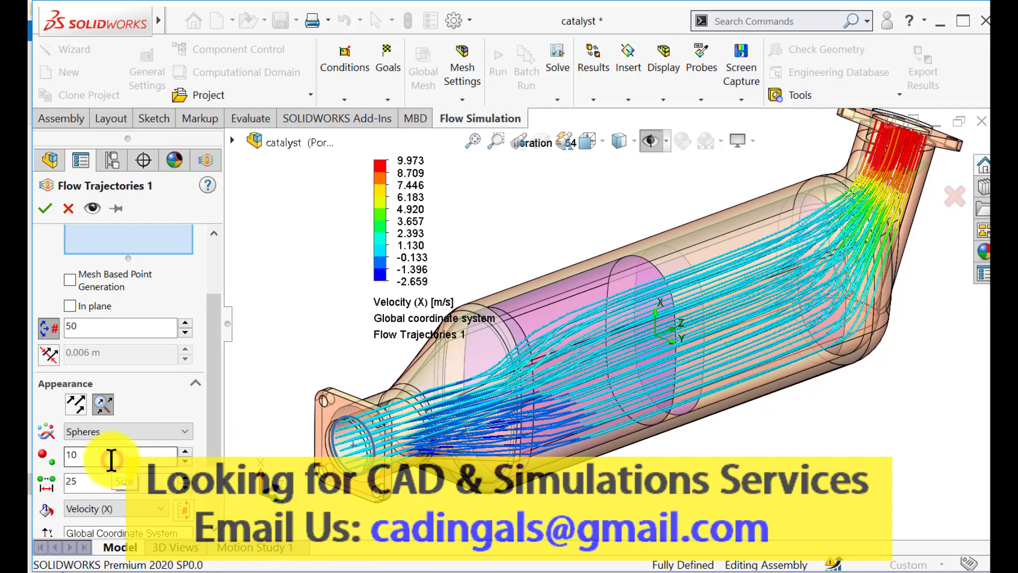
# Step: Set the sphere size to 12 and the spacing to 15, and apply the changes to the trajectories plot
pyautogui.moveTo(111, 460); pyautogui.dragTo(32, 461)
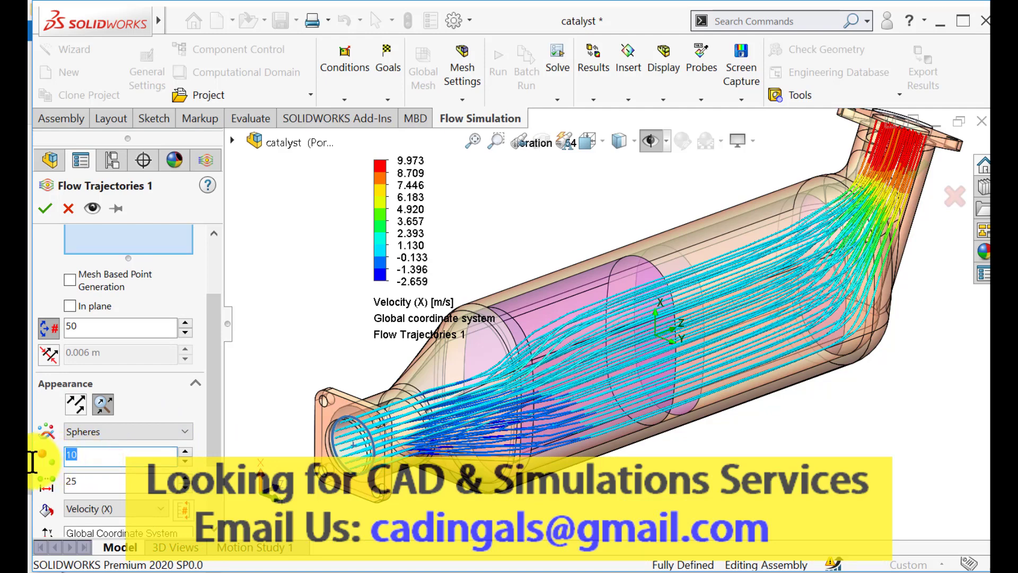
pyautogui.write('12')
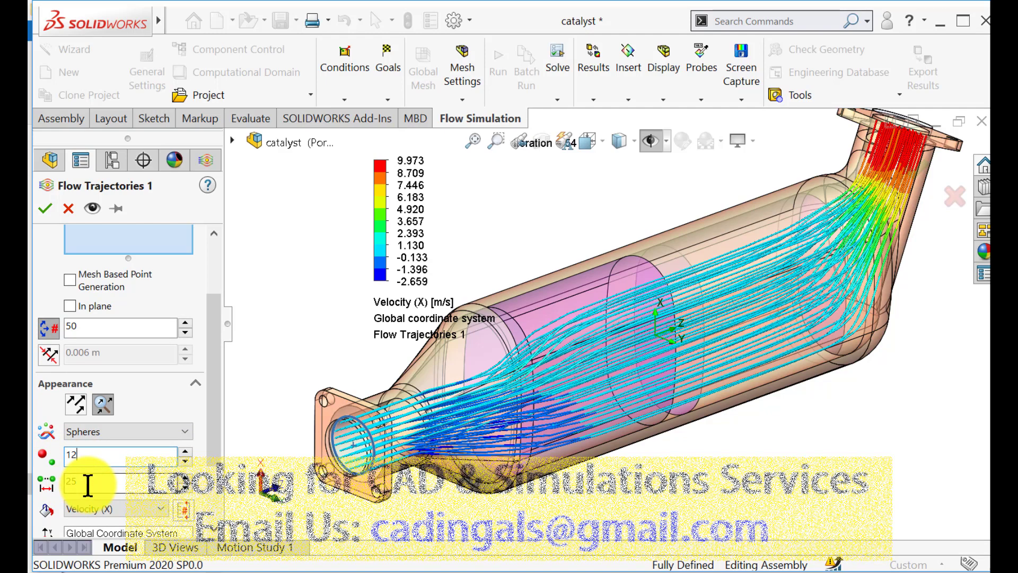
pyautogui.moveTo(88, 484); pyautogui.dragTo(35, 486)
pyautogui.write('15')
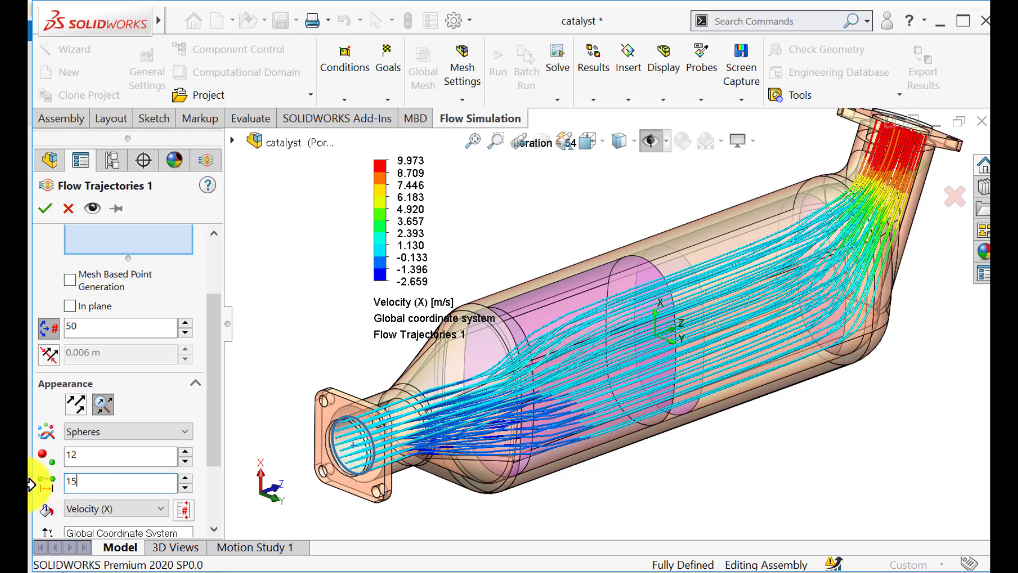
pyautogui.click(47, 209)
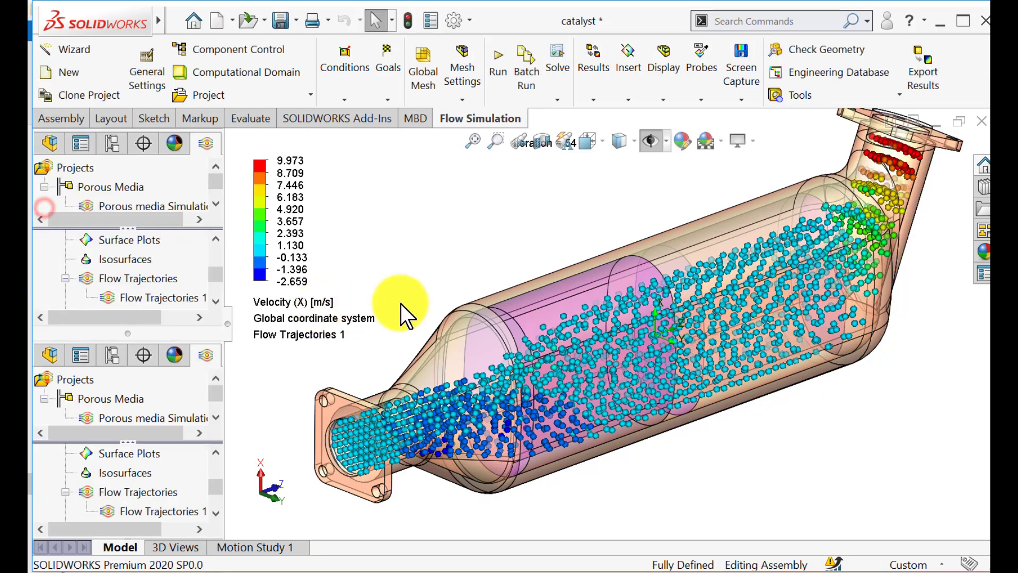
# Step: Play the animation of the dynamic sphere trajectories in Flow Trajectories 1 and view the flow through the converter
pyautogui.scroll(-1, 125, 510)
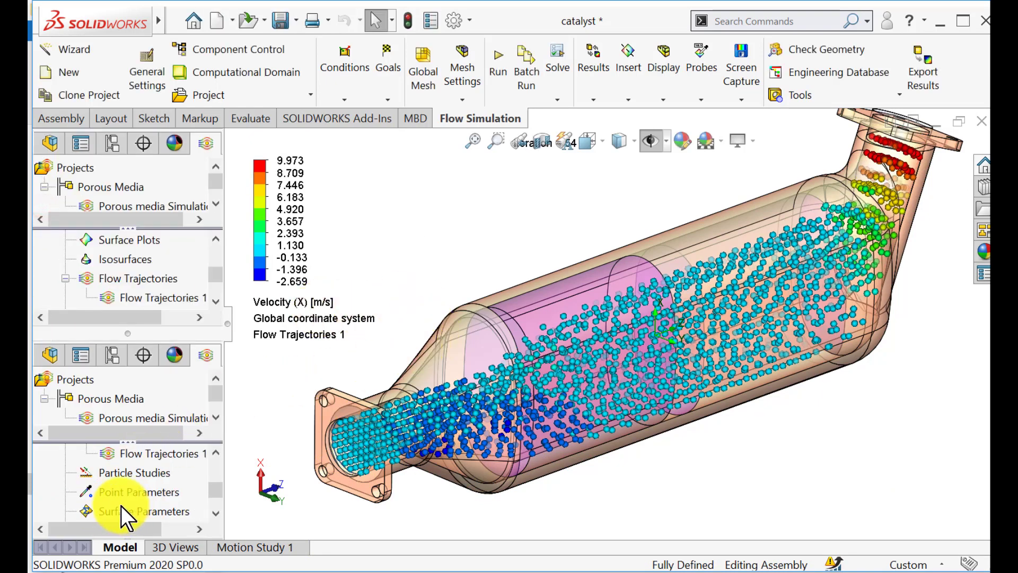
pyautogui.rightClick(135, 453)
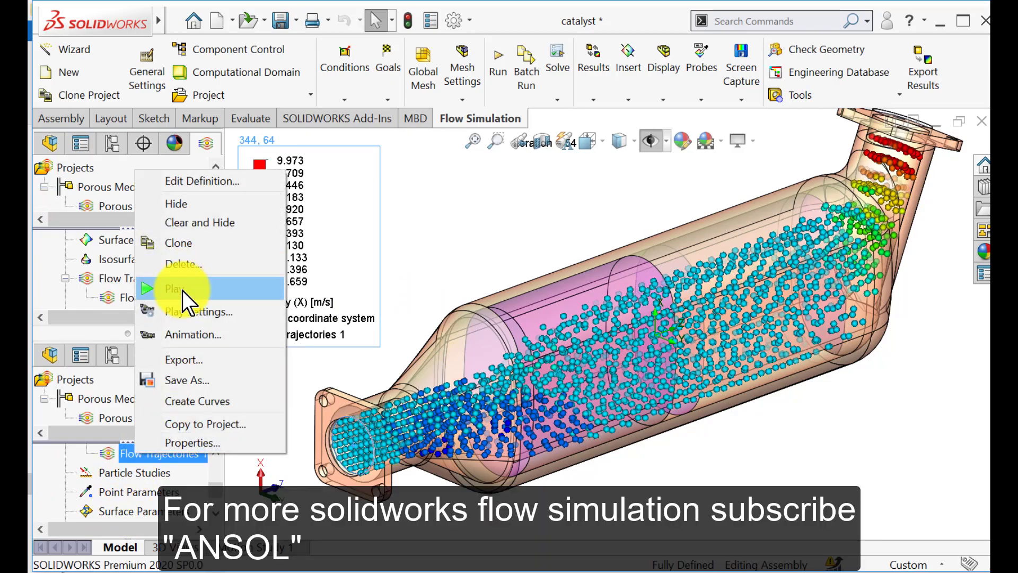
pyautogui.click(182, 290)
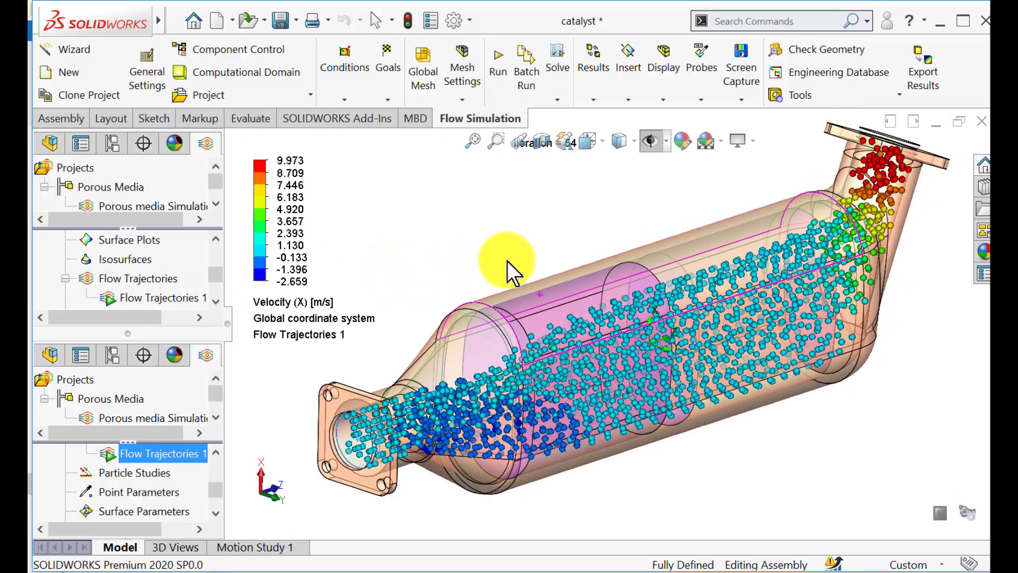
pyautogui.scroll(2, 578, 238)
pyautogui.scroll(-2, 588, 228)
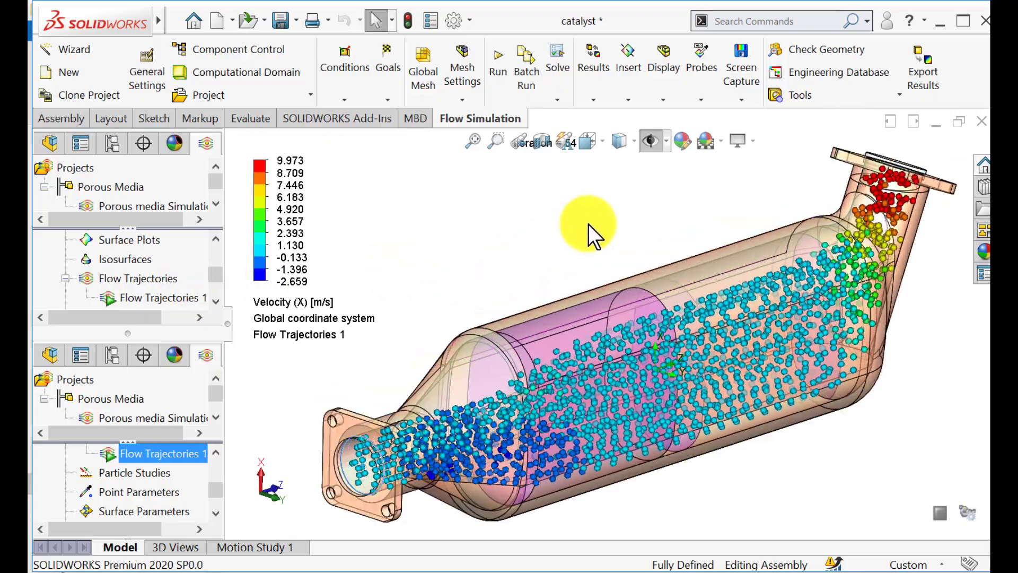